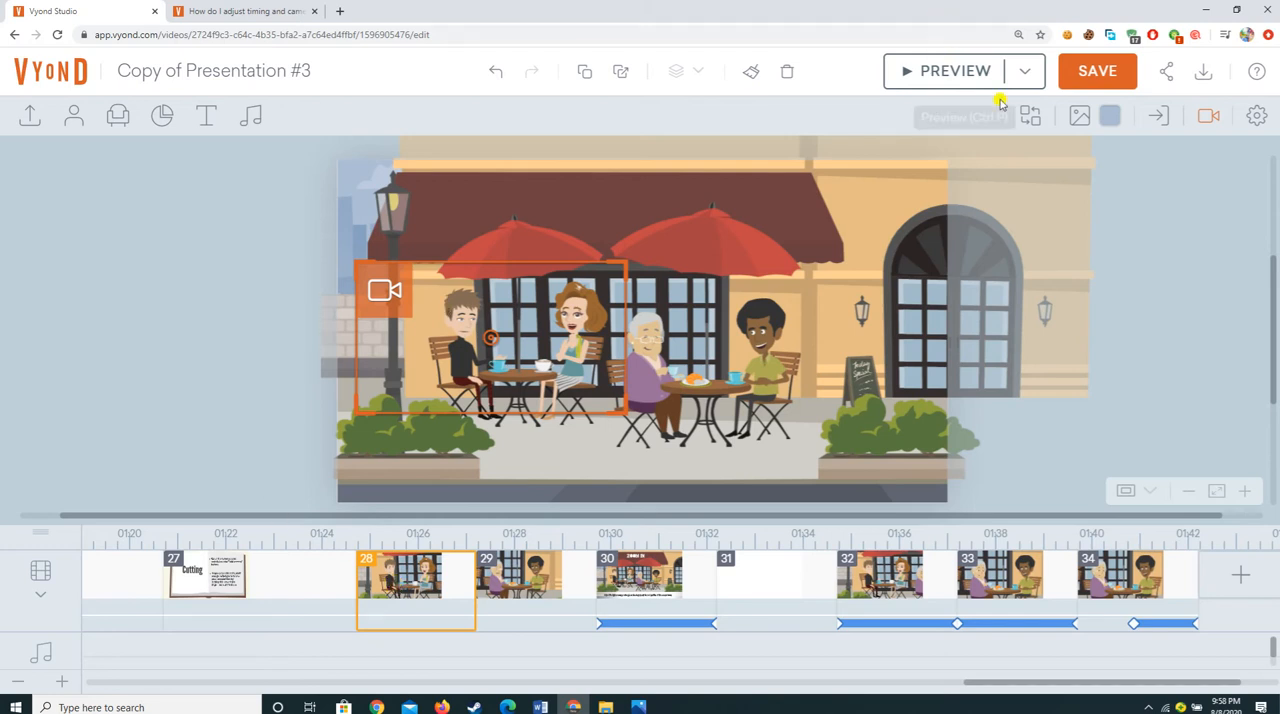
Step: Save the video and preview the camera cut between café scenes 28 and 29
{"action": "left_click", "coordinate": [1080, 82]}
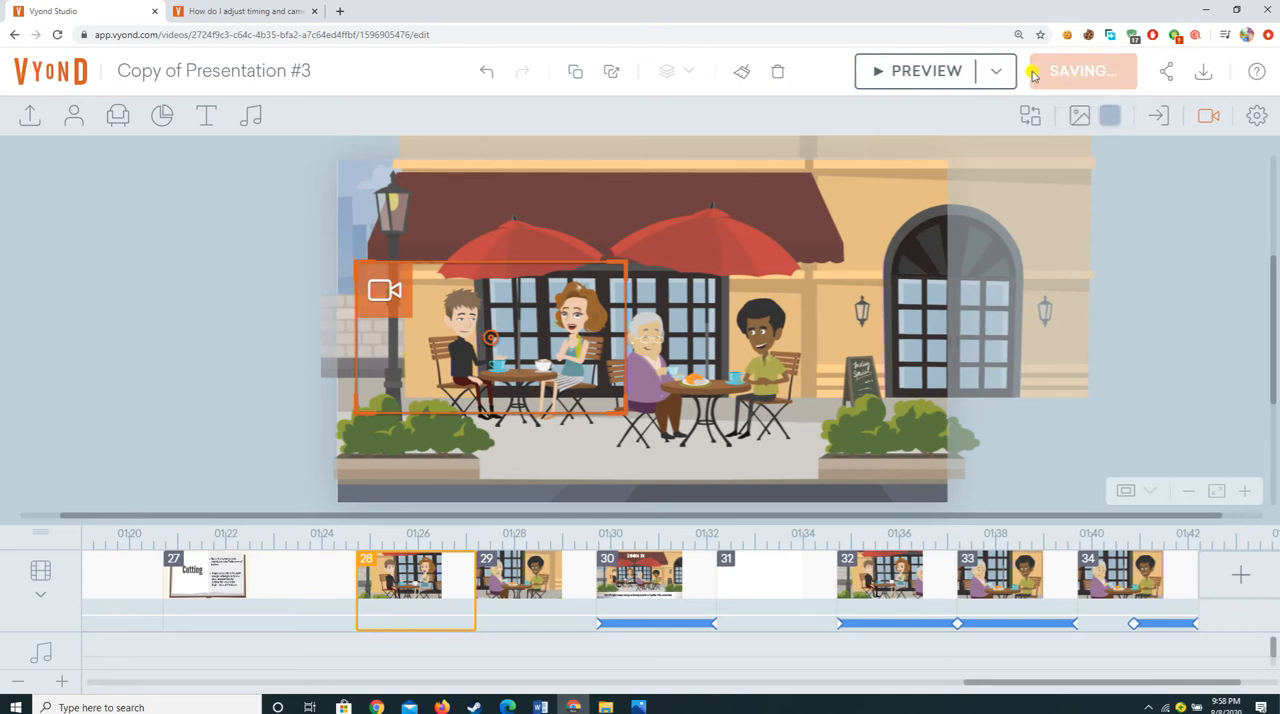
{"action": "left_click", "coordinate": [915, 78]}
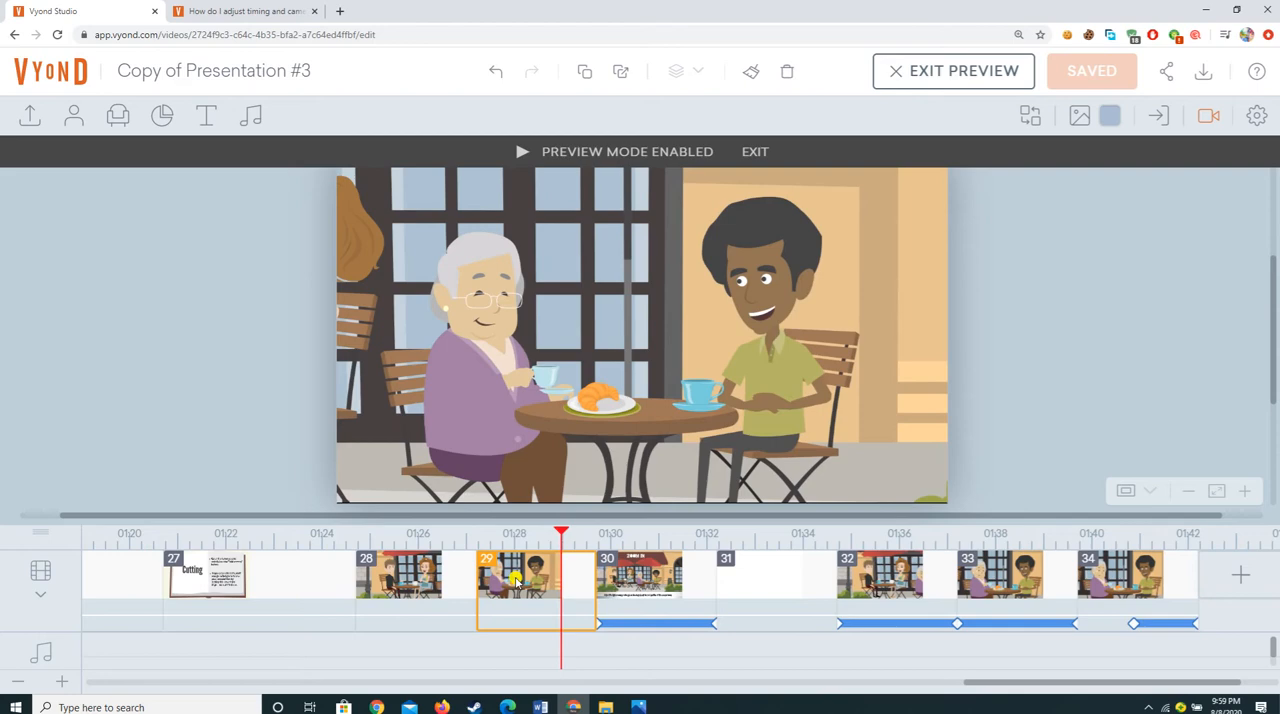
{"action": "left_click", "coordinate": [487, 567]}
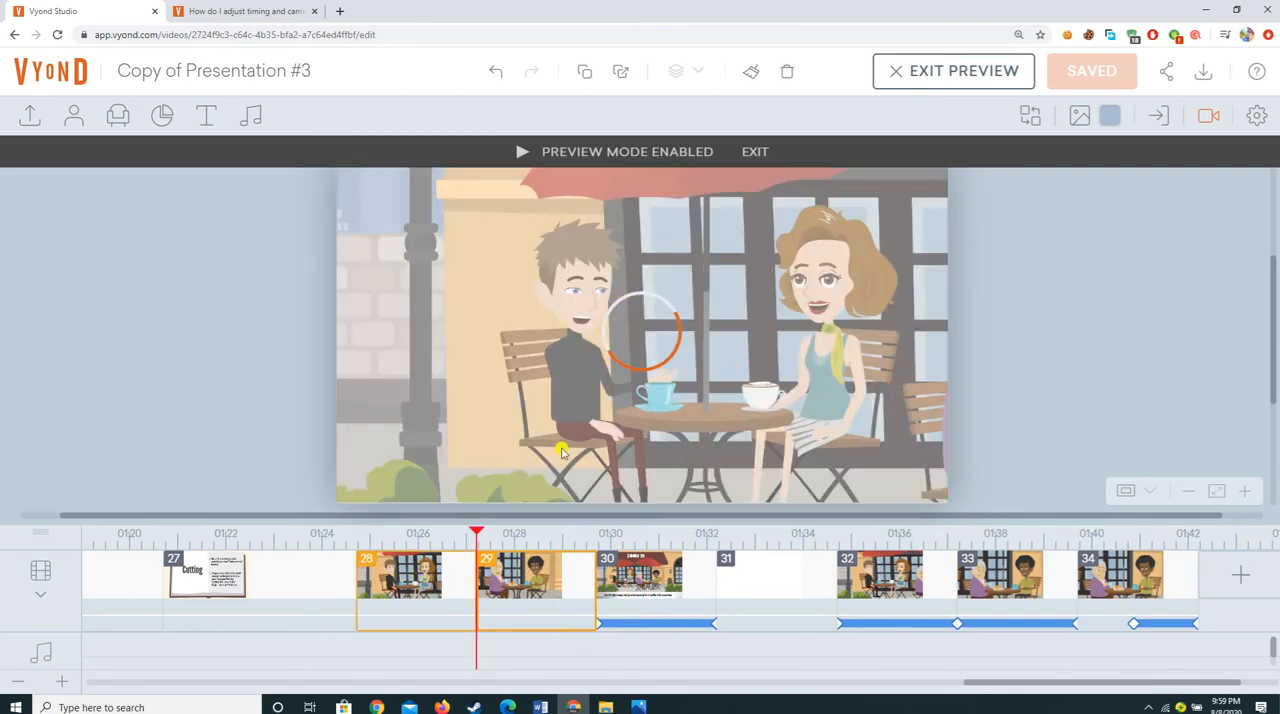
{"action": "left_click", "coordinate": [405, 575]}
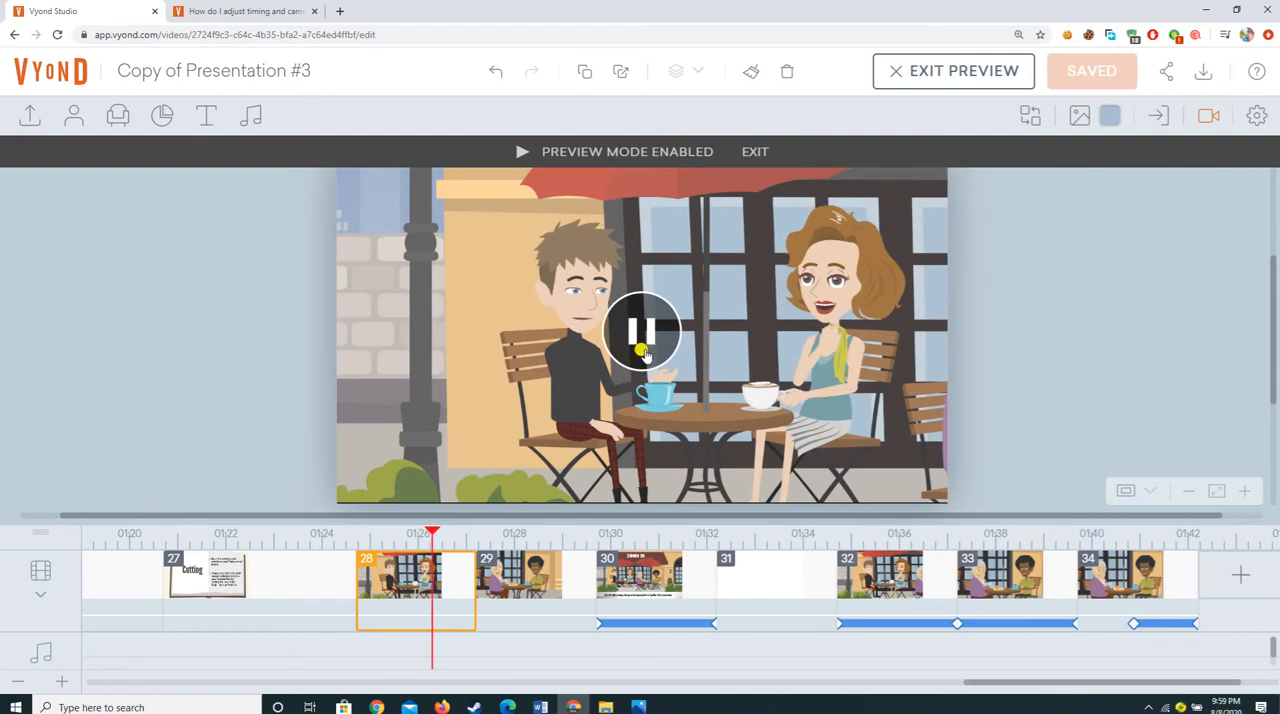
{"action": "left_click", "coordinate": [465, 585]}
{"action": "left_click", "coordinate": [460, 533]}
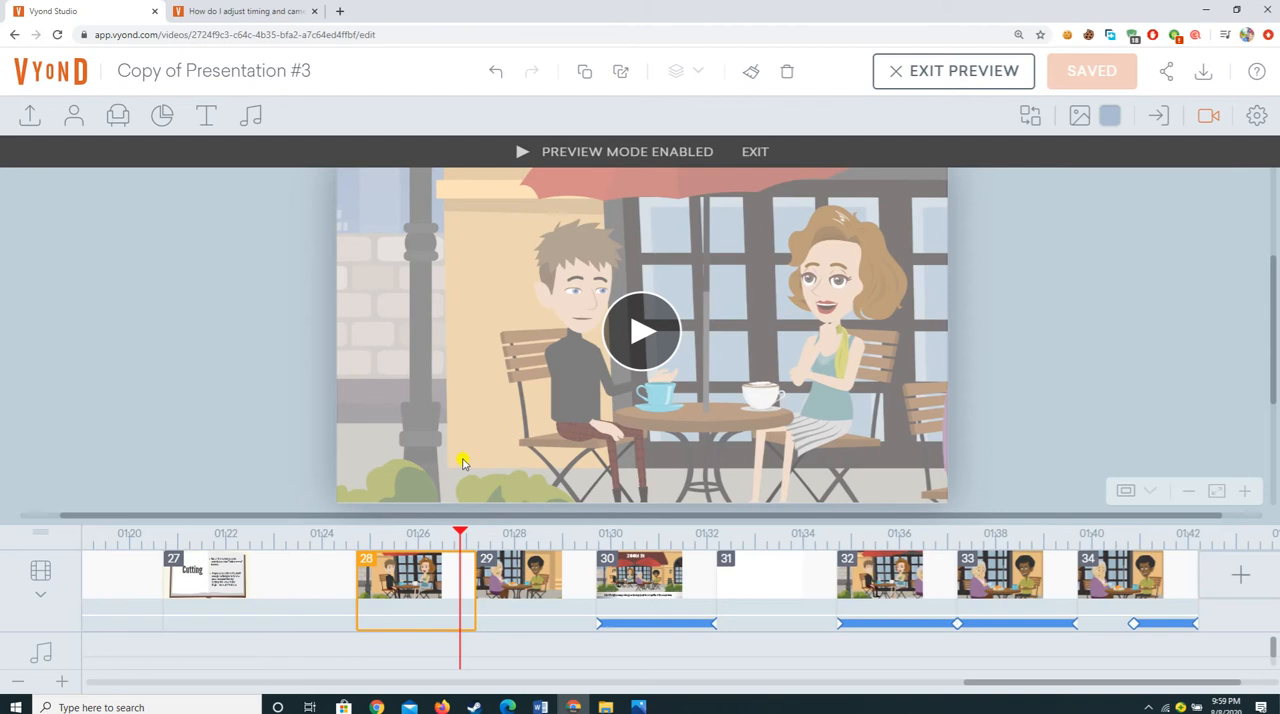
Step: Preview the Cutting book slide in scene 27, pause it and exit preview mode
{"action": "left_click", "coordinate": [181, 612]}
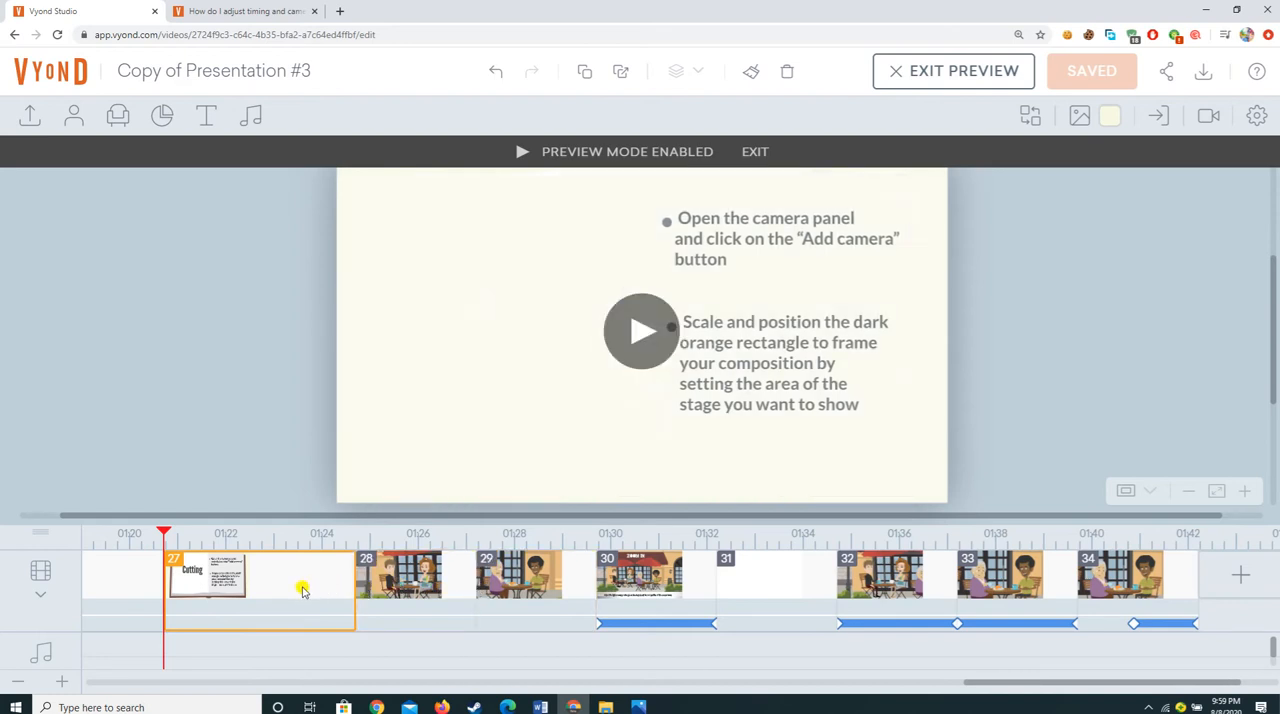
{"action": "left_click", "coordinate": [632, 331]}
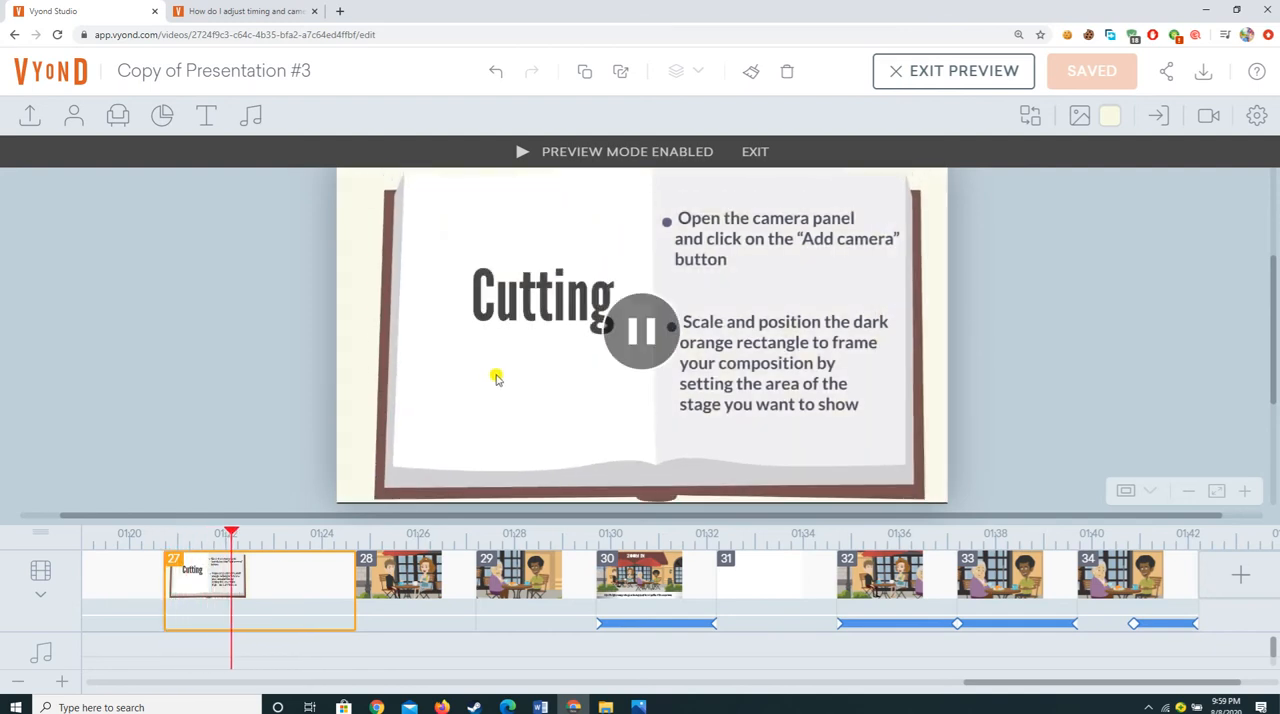
{"action": "left_click", "coordinate": [650, 343]}
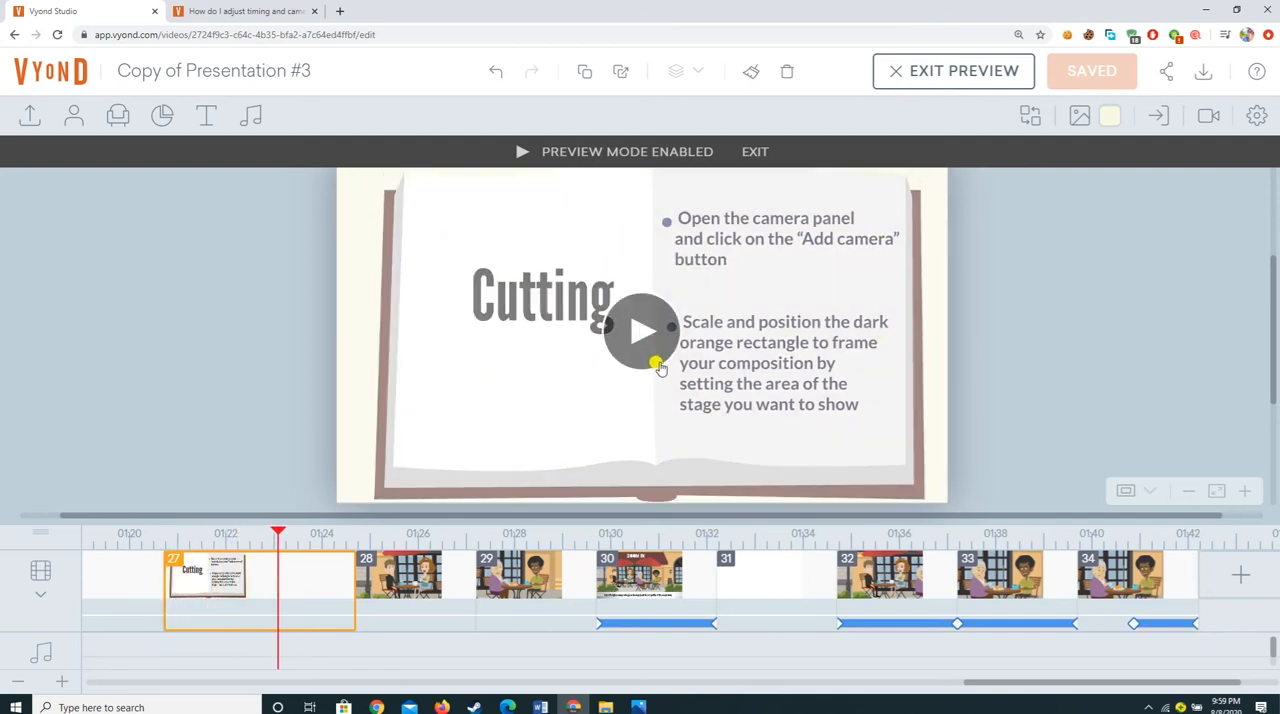
{"action": "left_click", "coordinate": [952, 70]}
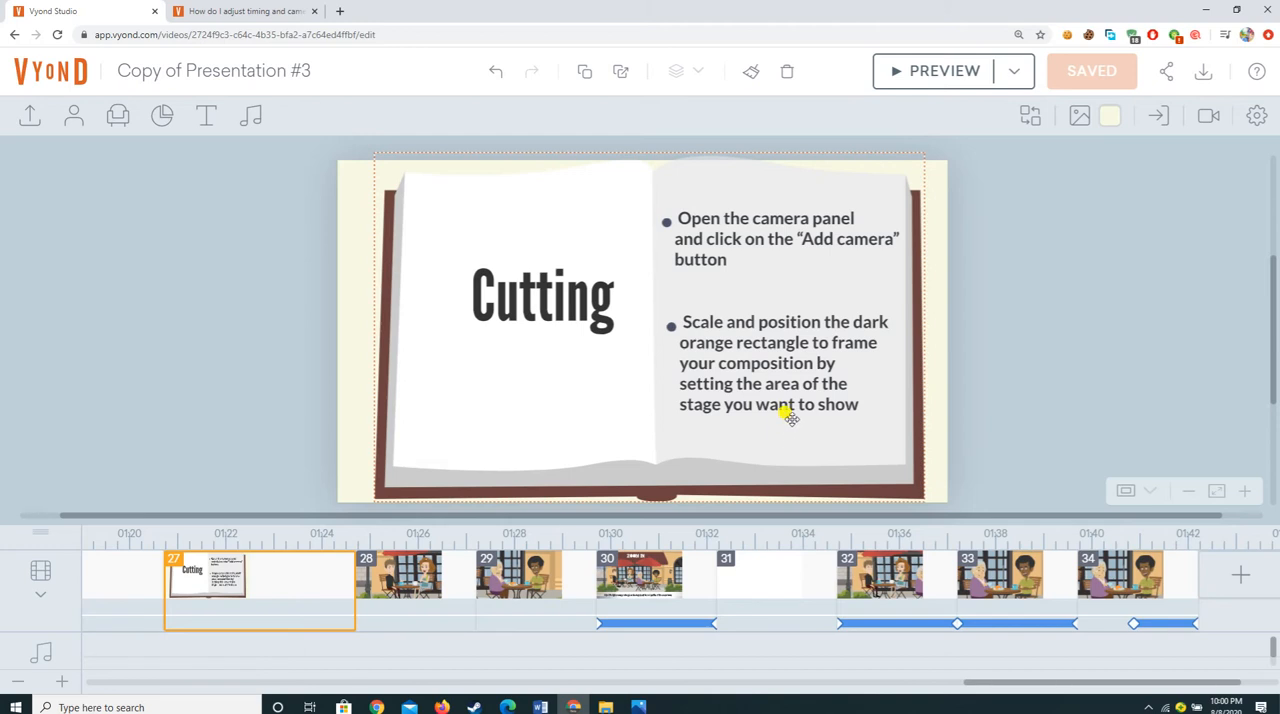
Step: Show the camera options for the Cutting slide and switch to café scene 28
{"action": "left_click", "coordinate": [1207, 120]}
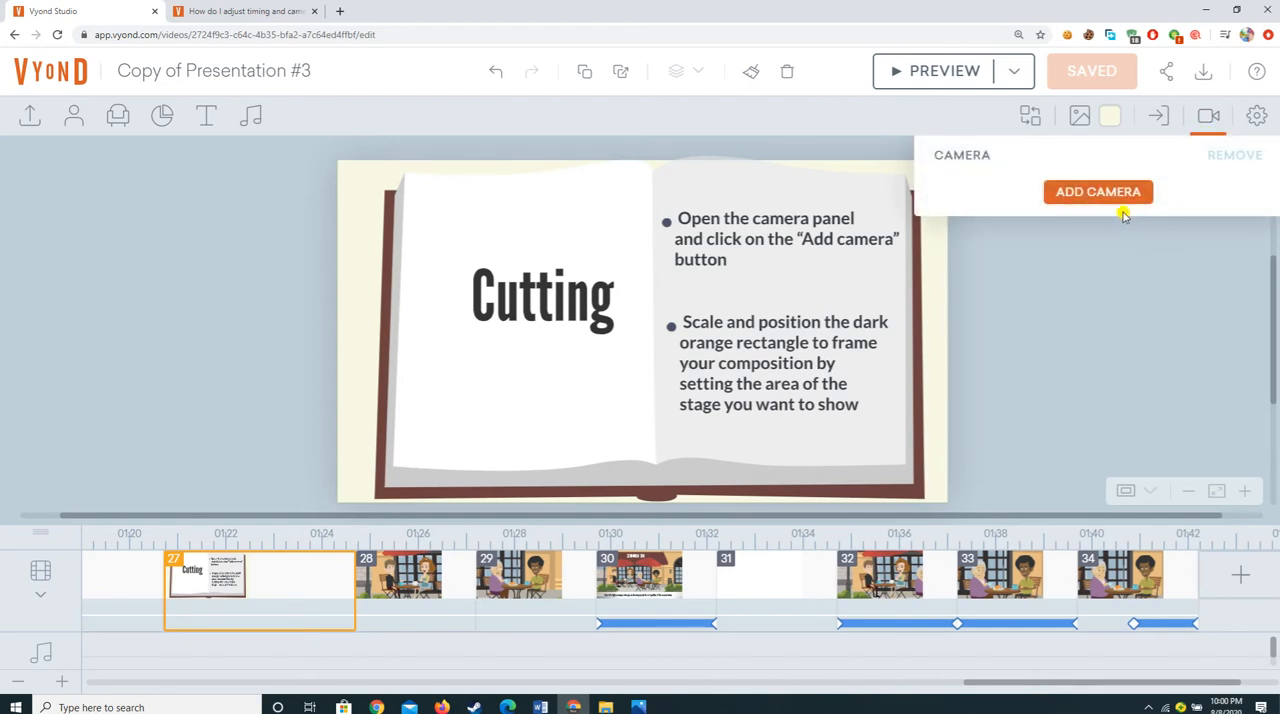
{"action": "left_click", "coordinate": [416, 566], "text": "shift"}
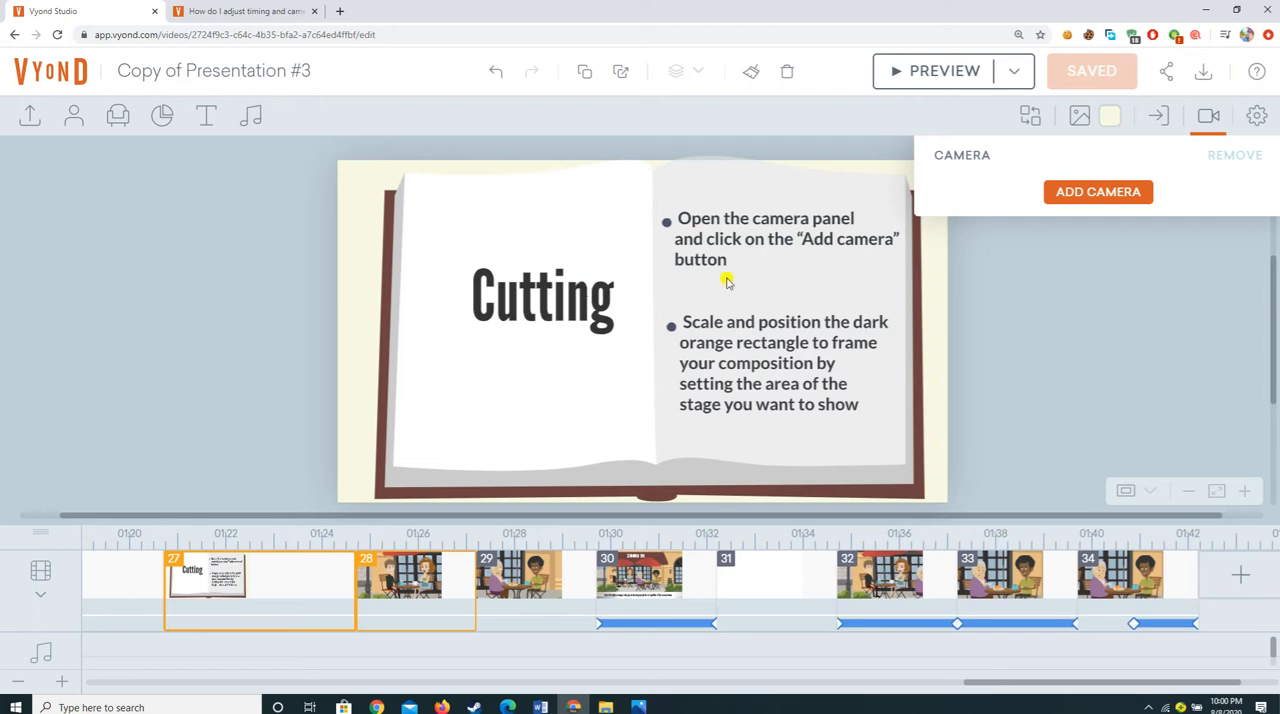
{"action": "left_click", "coordinate": [1046, 200]}
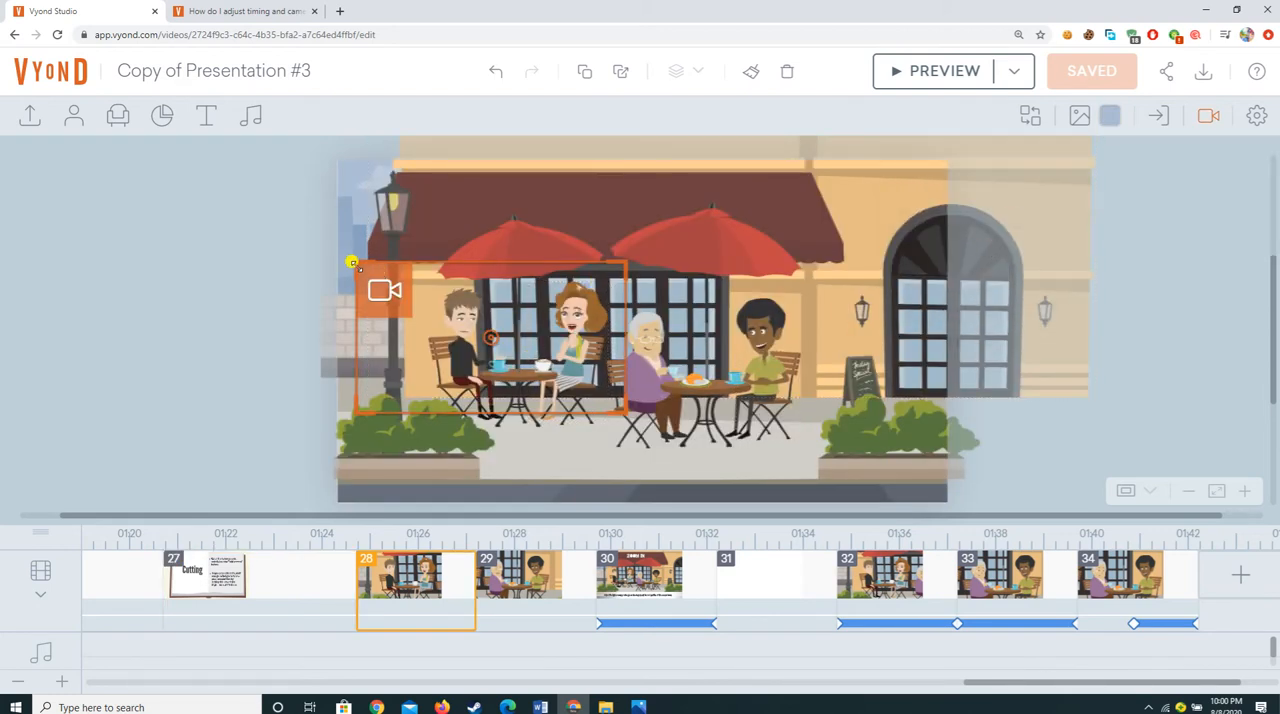
Step: Expand scene 28's camera frame to the full stage and reframe it tightly on the elderly woman and the man in green
{"action": "left_click_drag", "start_coordinate": [351, 259], "coordinate": [311, 149]}
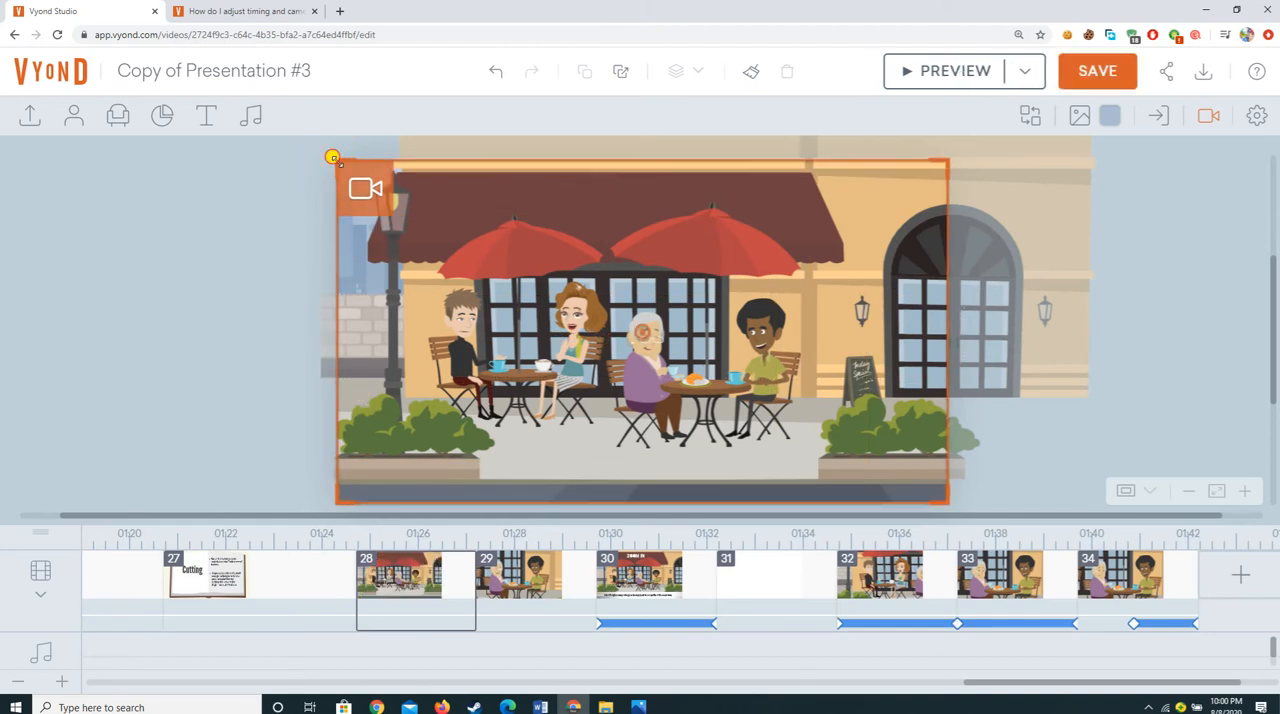
{"action": "left_click_drag", "start_coordinate": [333, 157], "coordinate": [645, 296]}
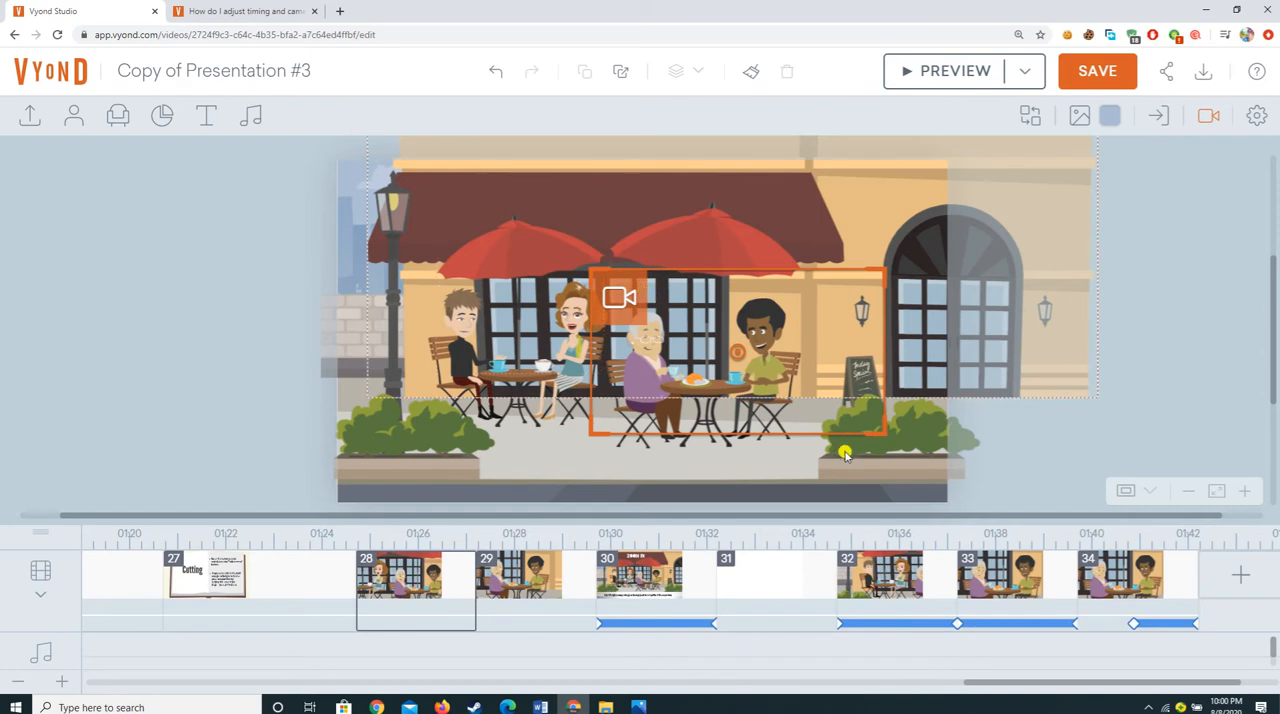
{"action": "left_click_drag", "start_coordinate": [884, 434], "coordinate": [852, 412]}
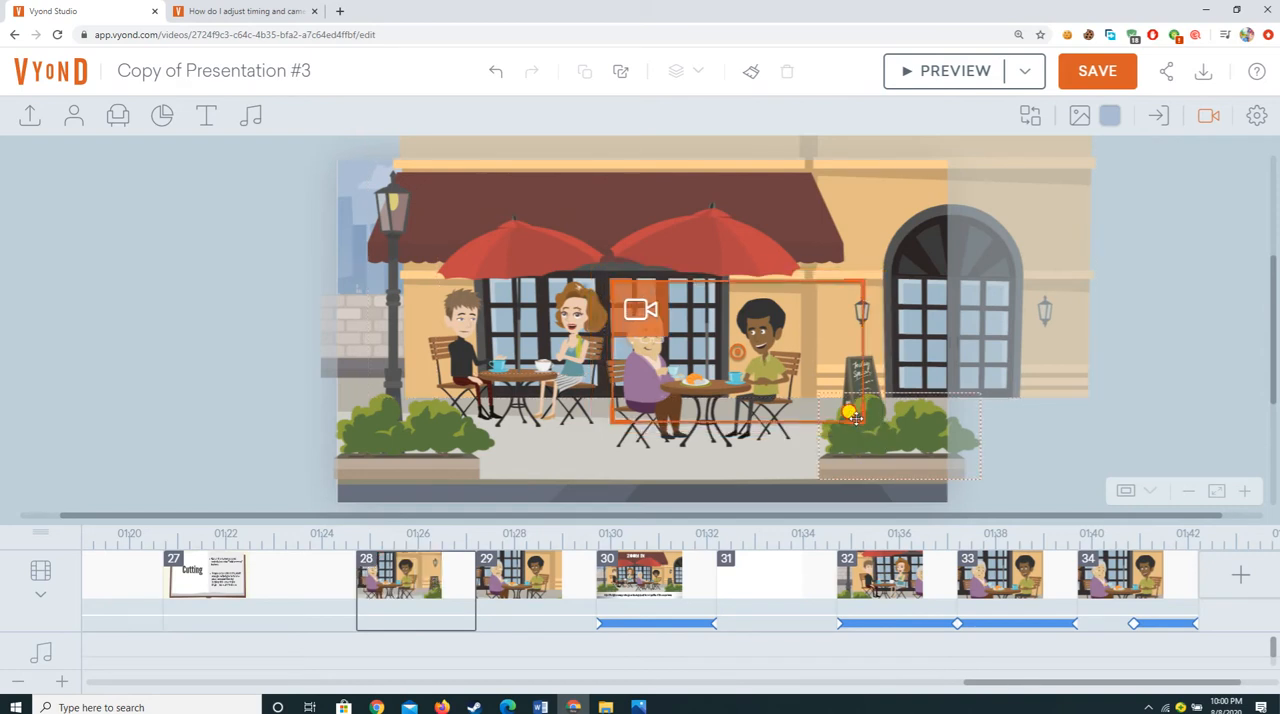
{"action": "left_click", "coordinate": [408, 600]}
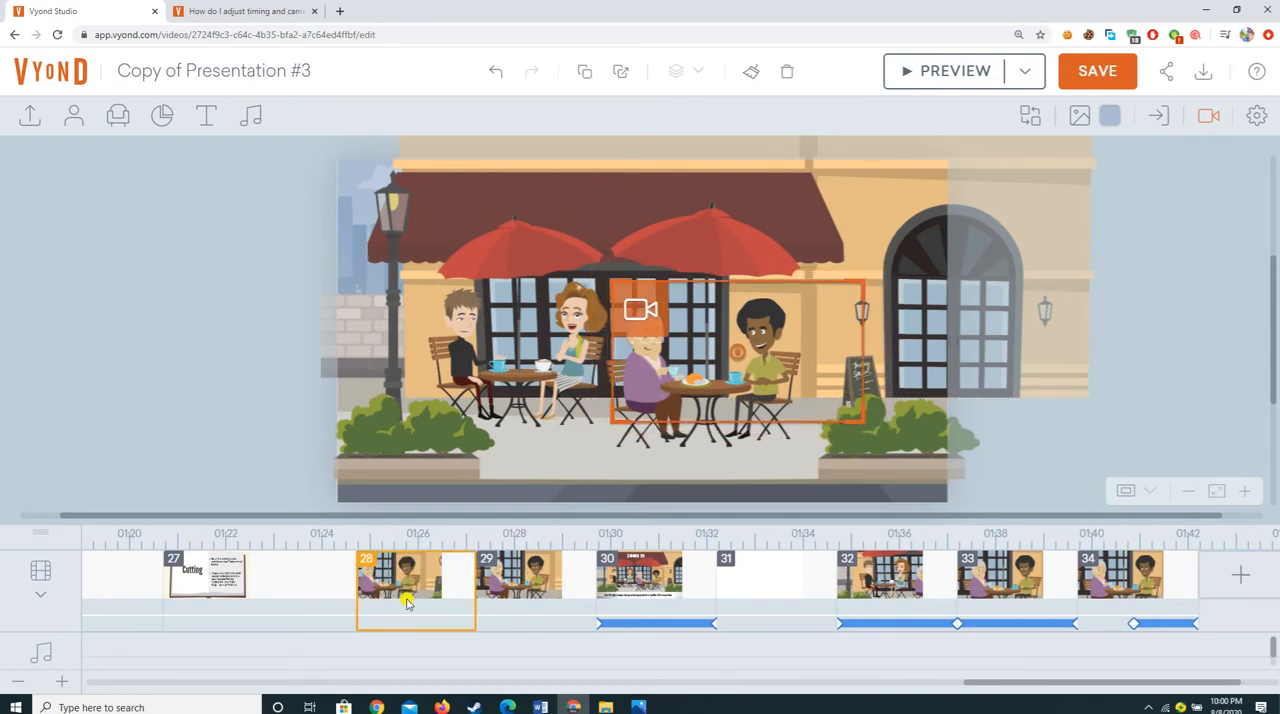
Step: Enlarge scene 28's camera frame slightly to leave more space around the elderly woman and the man in green
{"action": "left_click", "coordinate": [605, 274]}
{"action": "left_click_drag", "start_coordinate": [605, 274], "coordinate": [587, 263]}
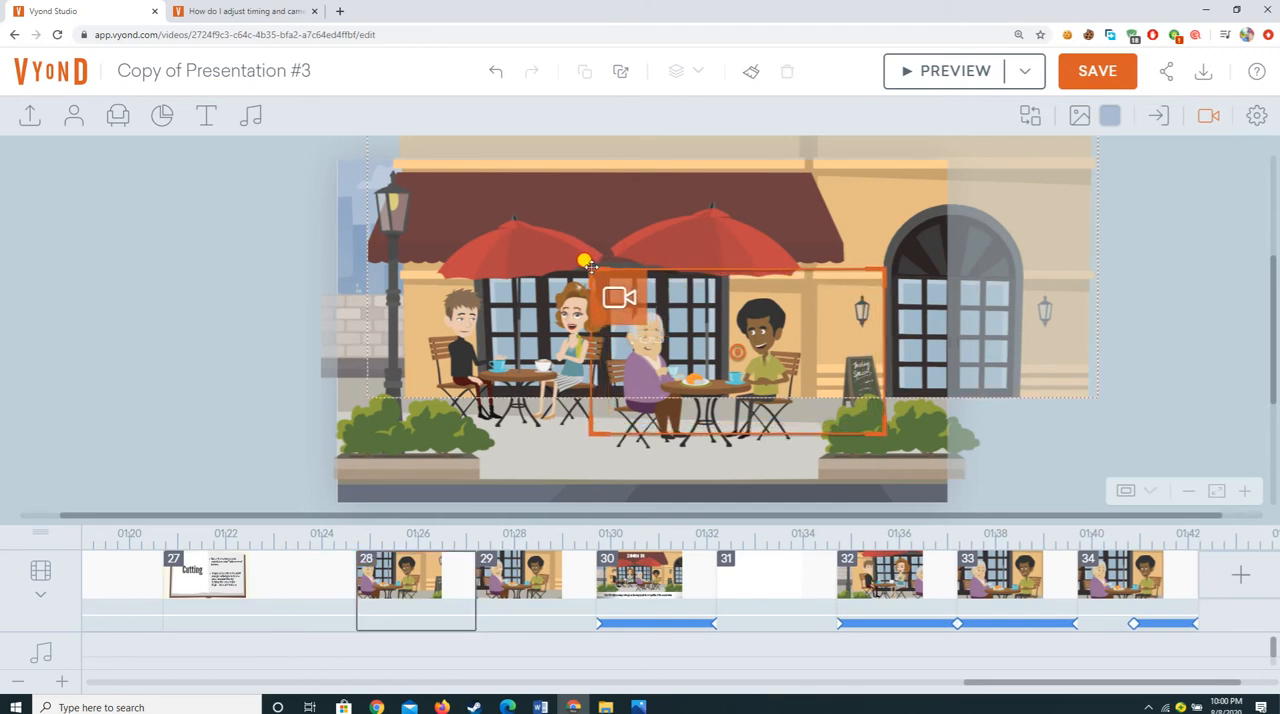
{"action": "left_click", "coordinate": [436, 620]}
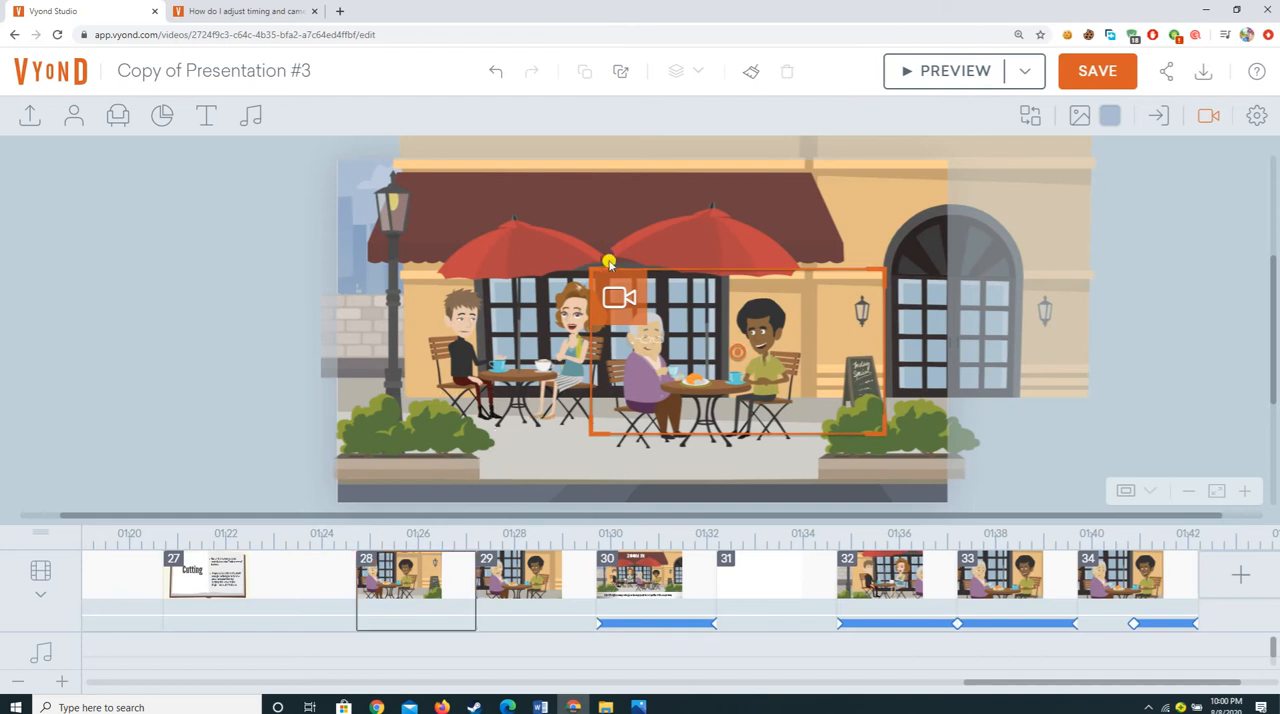
{"action": "mouse_move", "coordinate": [587, 268]}
{"action": "left_mouse_down"}
{"action": "mouse_move", "coordinate": [598, 281]}
{"action": "mouse_move", "coordinate": [570, 268]}
{"action": "left_mouse_up"}
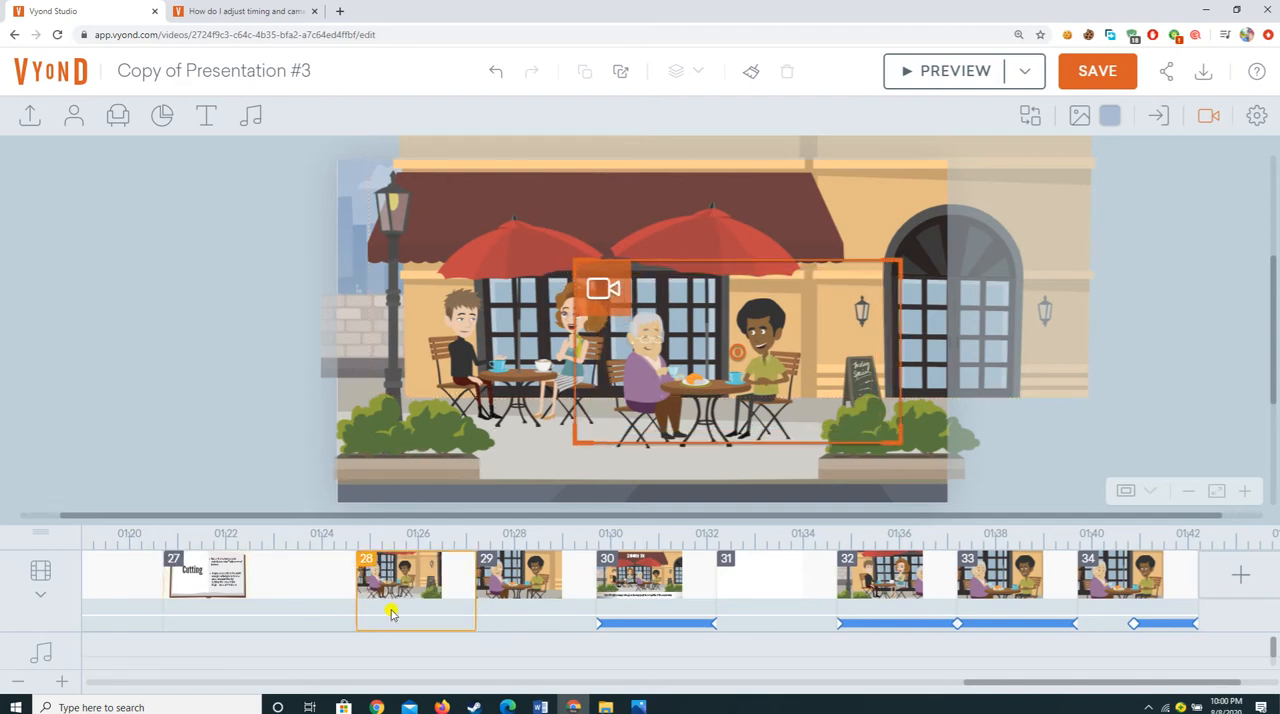
Step: Remove the camera from café scene 28
{"action": "left_click", "coordinate": [438, 590]}
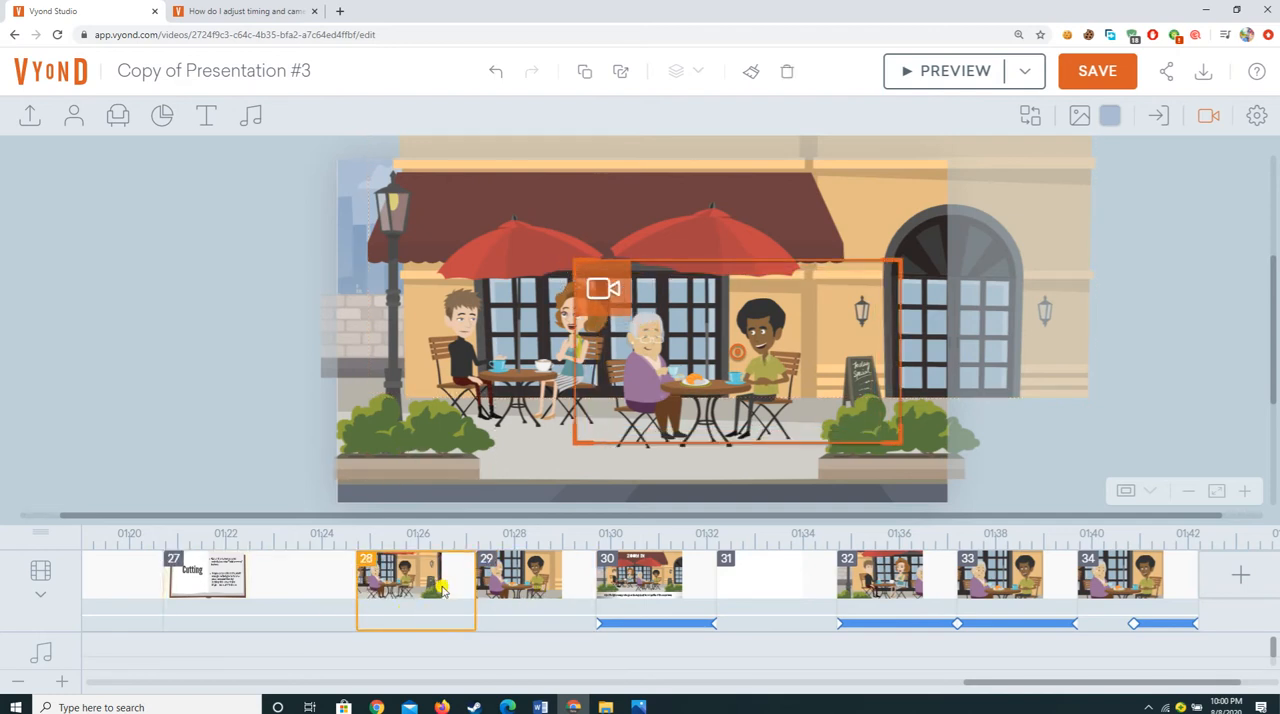
{"action": "right_click", "coordinate": [422, 592]}
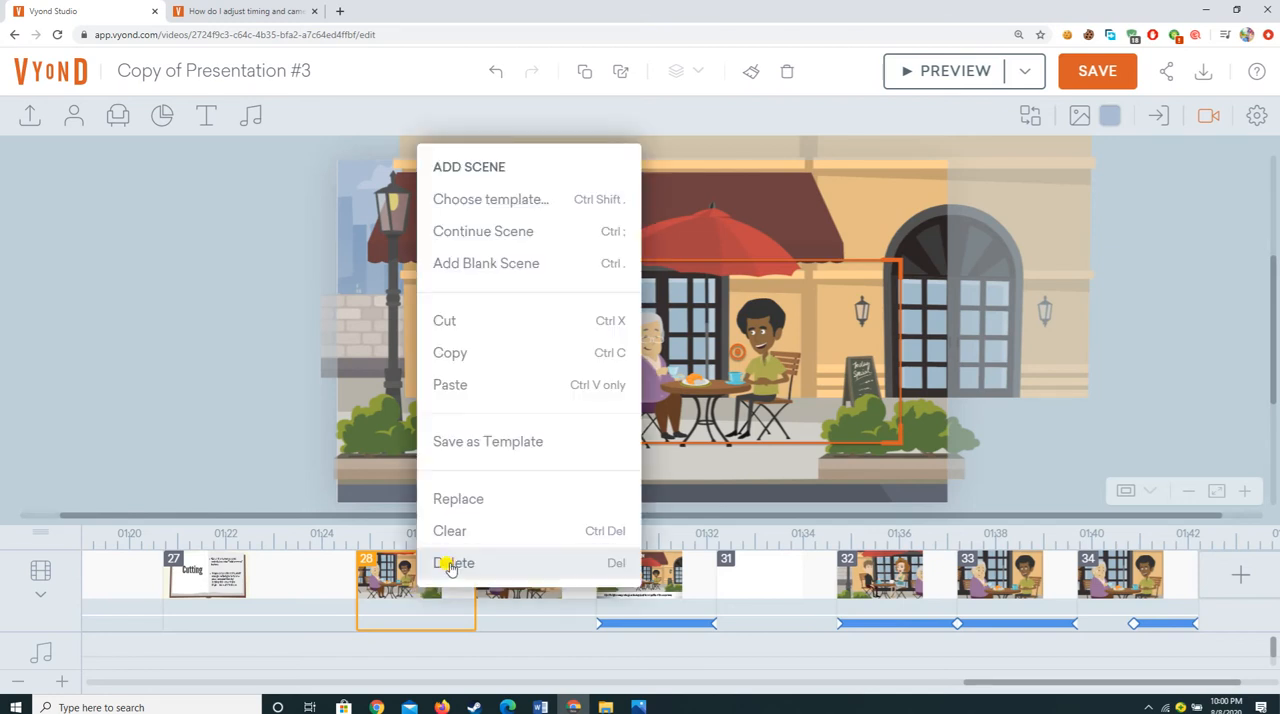
{"action": "left_click", "coordinate": [450, 566]}
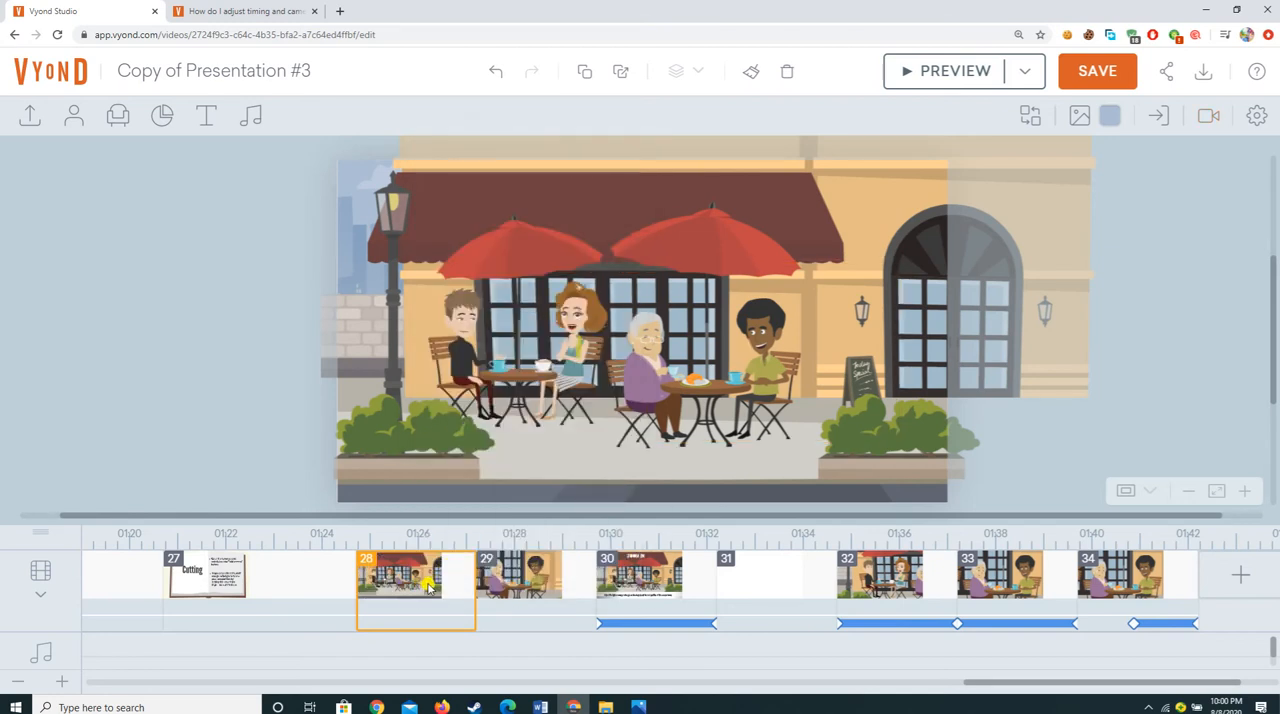
Step: Delete the uncropped café scene 28 that precedes the captioned Cutting café scene
{"action": "left_click", "coordinate": [429, 587]}
{"action": "left_click", "coordinate": [504, 586], "text": "shift"}
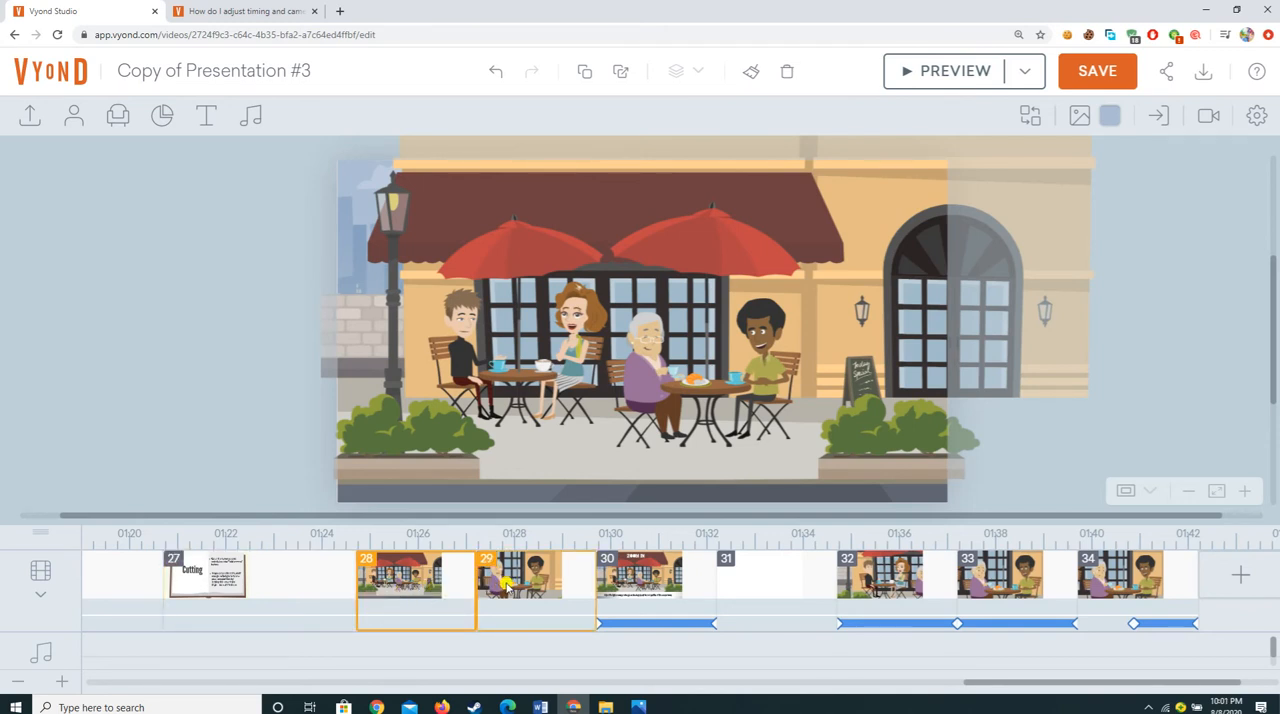
{"action": "left_click", "coordinate": [504, 588]}
{"action": "left_click", "coordinate": [470, 590], "text": "shift"}
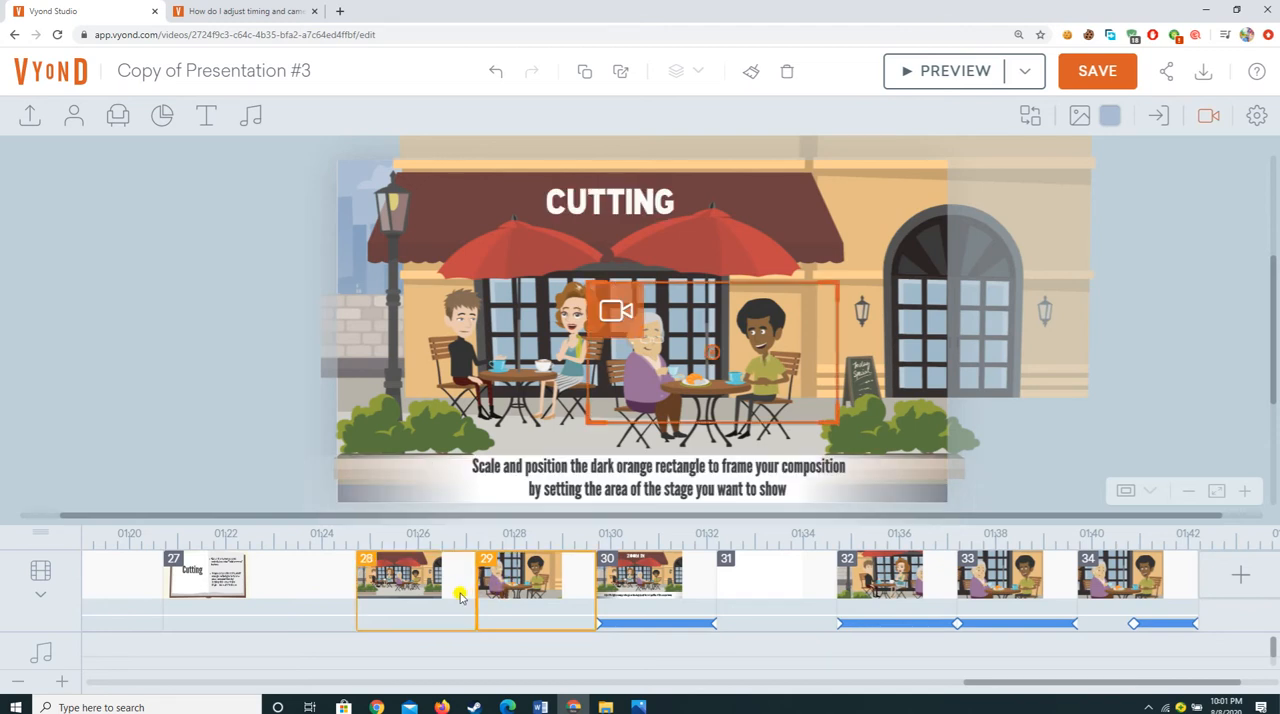
{"action": "right_click", "coordinate": [412, 582]}
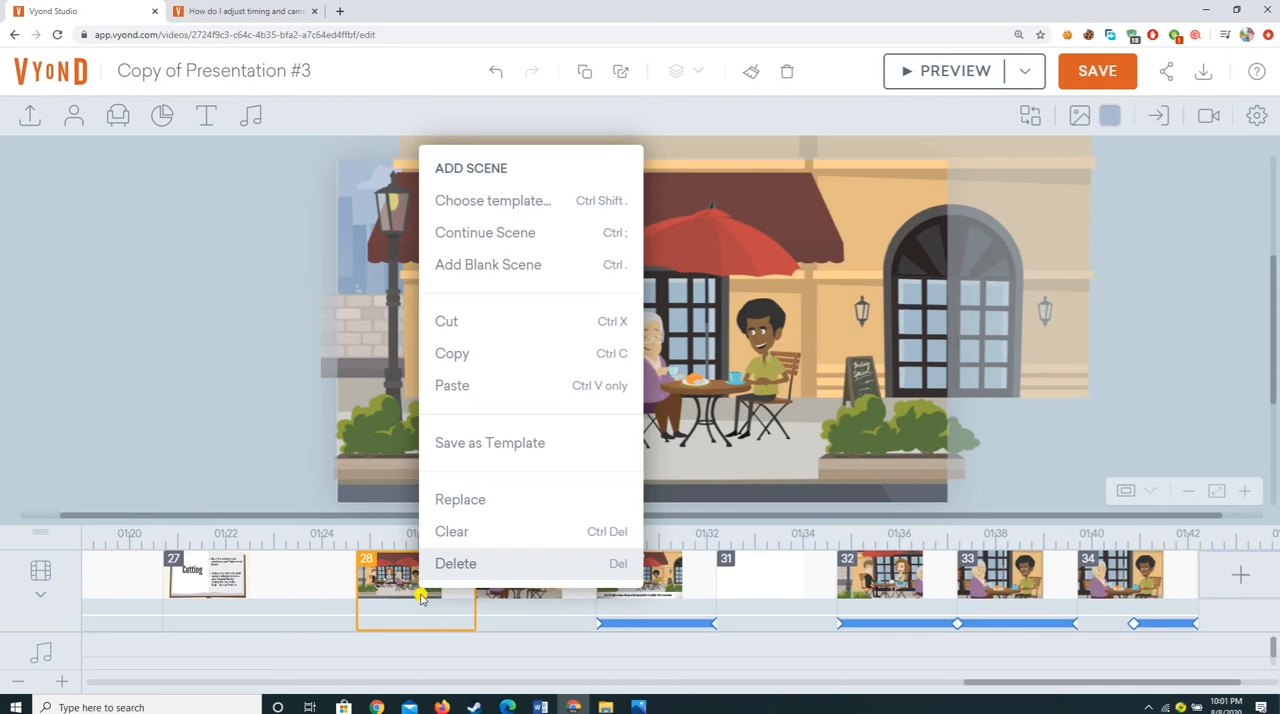
{"action": "left_click", "coordinate": [437, 571]}
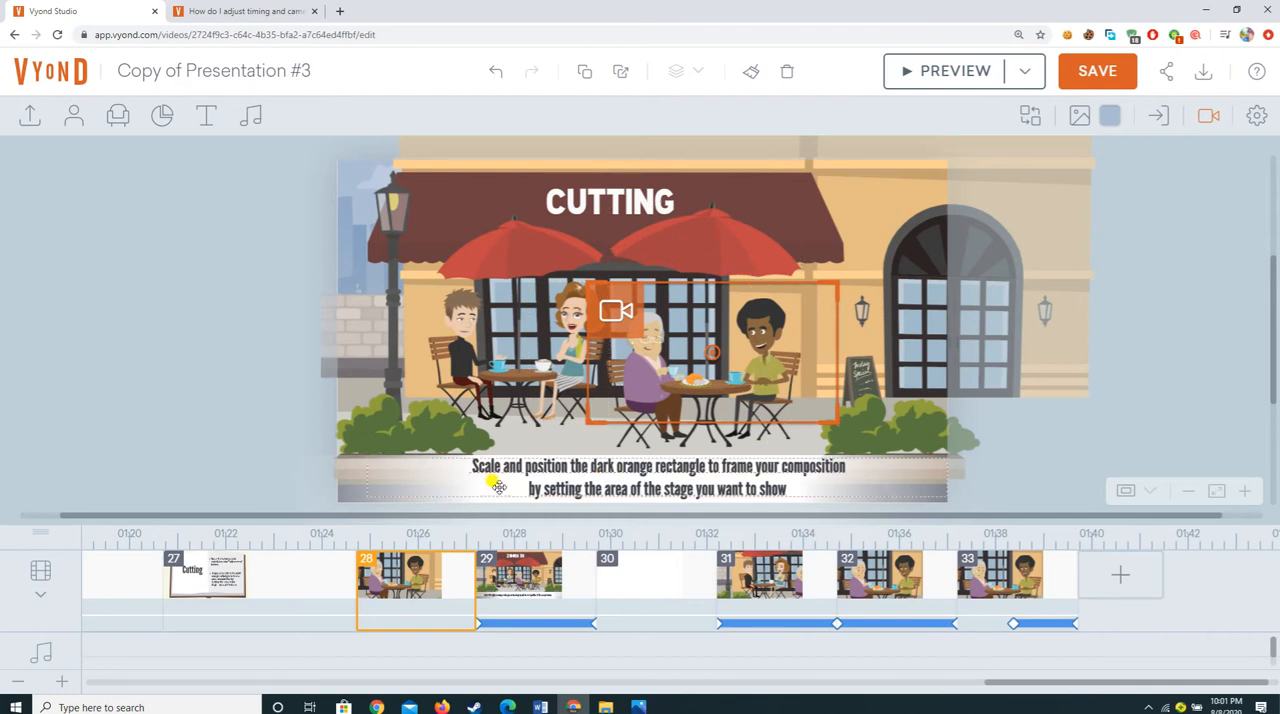
Step: Delete the captioned Cutting café scene that precedes the Zoom In scene
{"action": "left_click", "coordinate": [537, 600]}
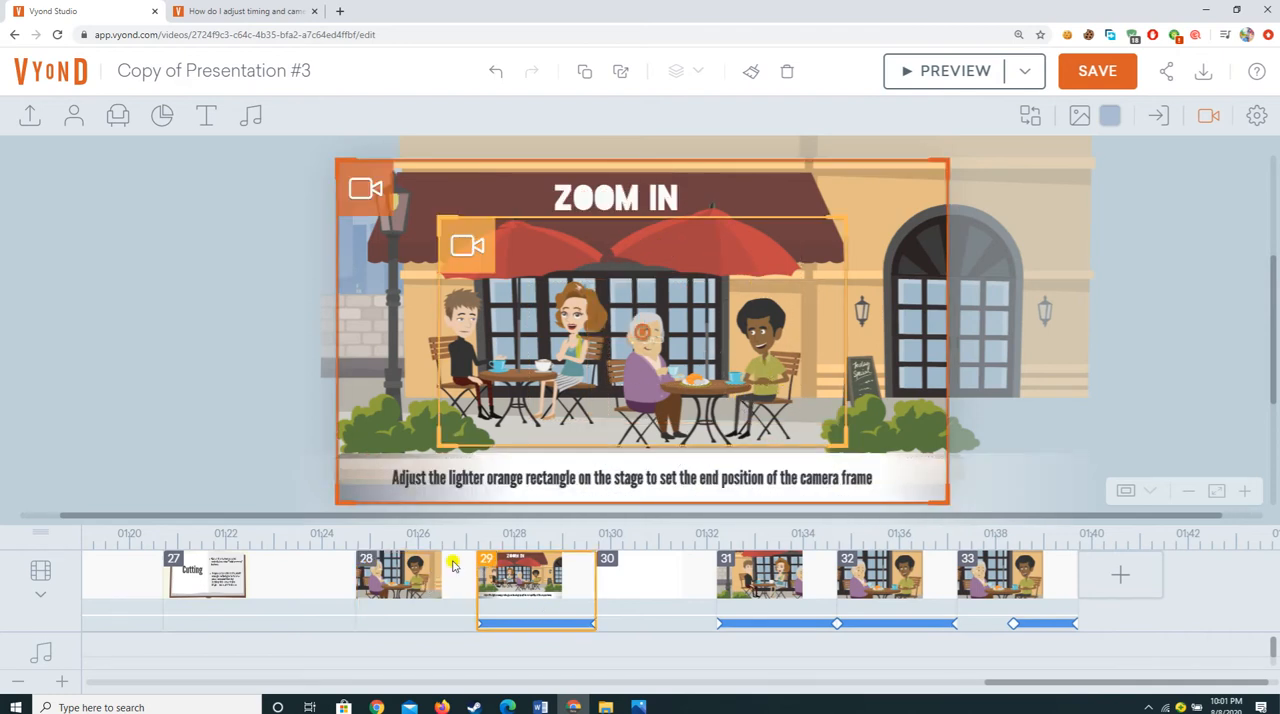
{"action": "right_click", "coordinate": [424, 580]}
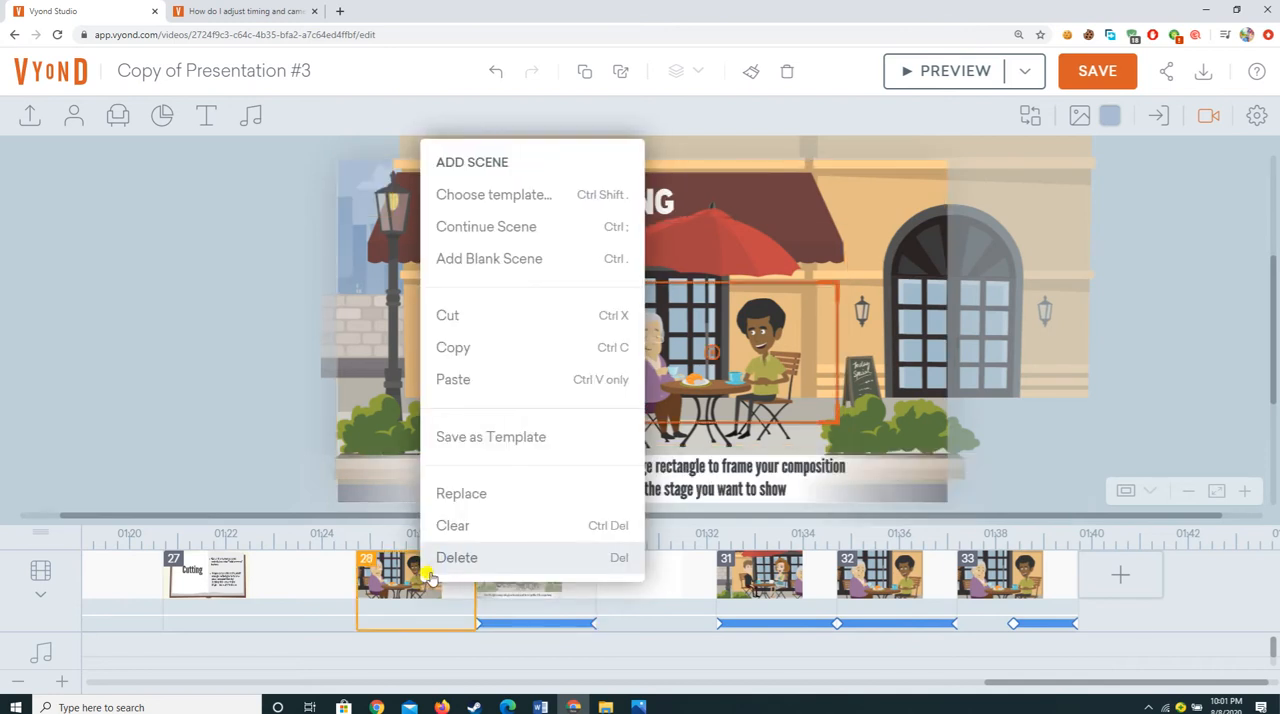
{"action": "key", "text": "Delete"}
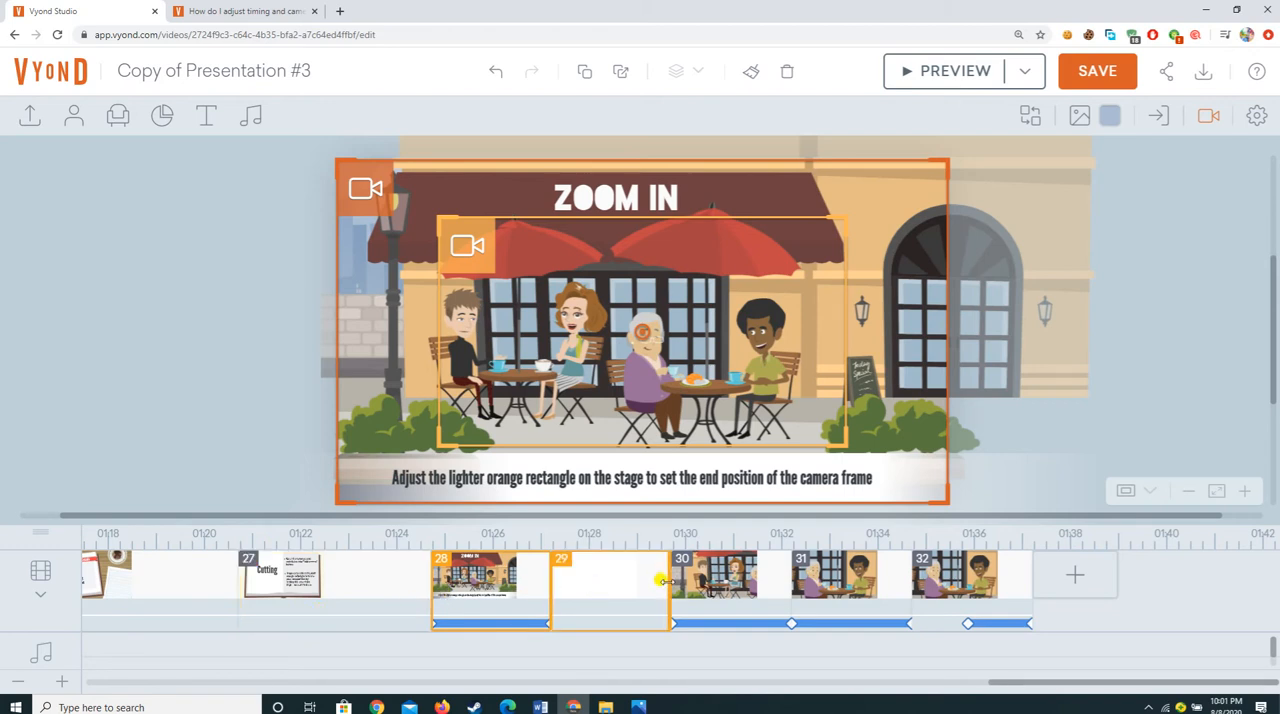
Step: Look through the Zoom In, blank, Tracking and Cutting scenes on the timeline
{"action": "left_click", "coordinate": [596, 594]}
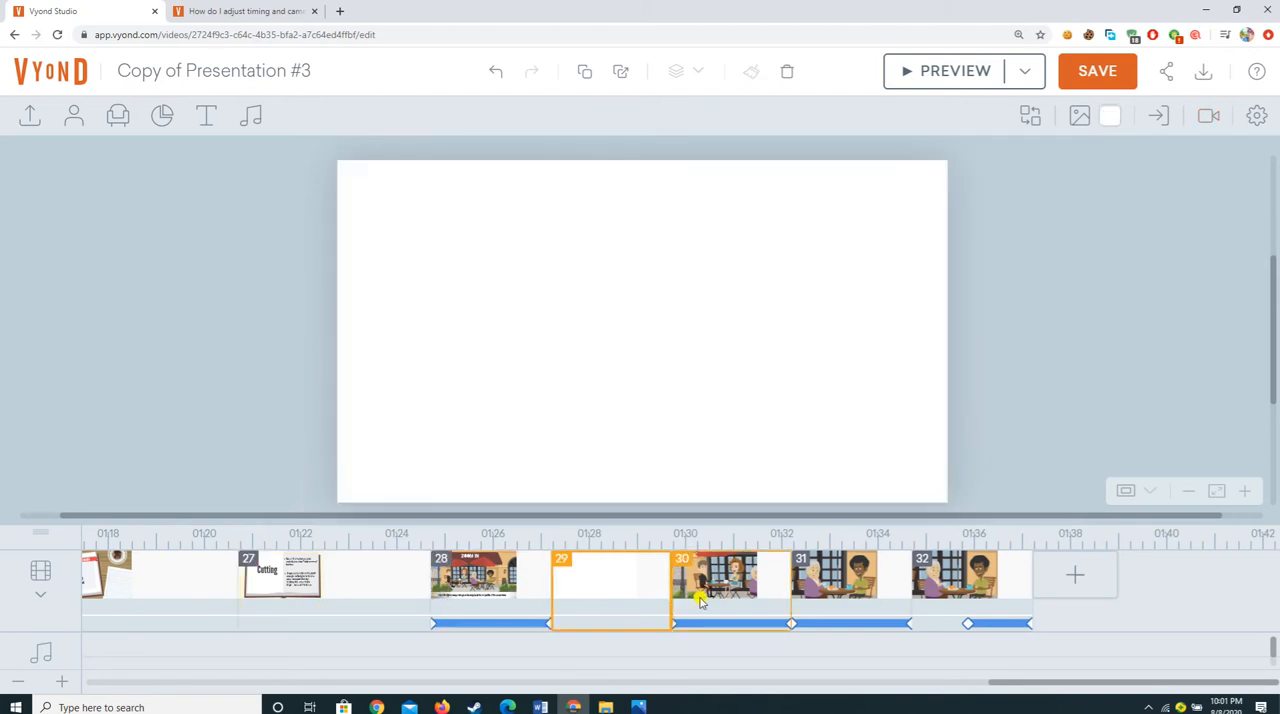
{"action": "left_click", "coordinate": [700, 602]}
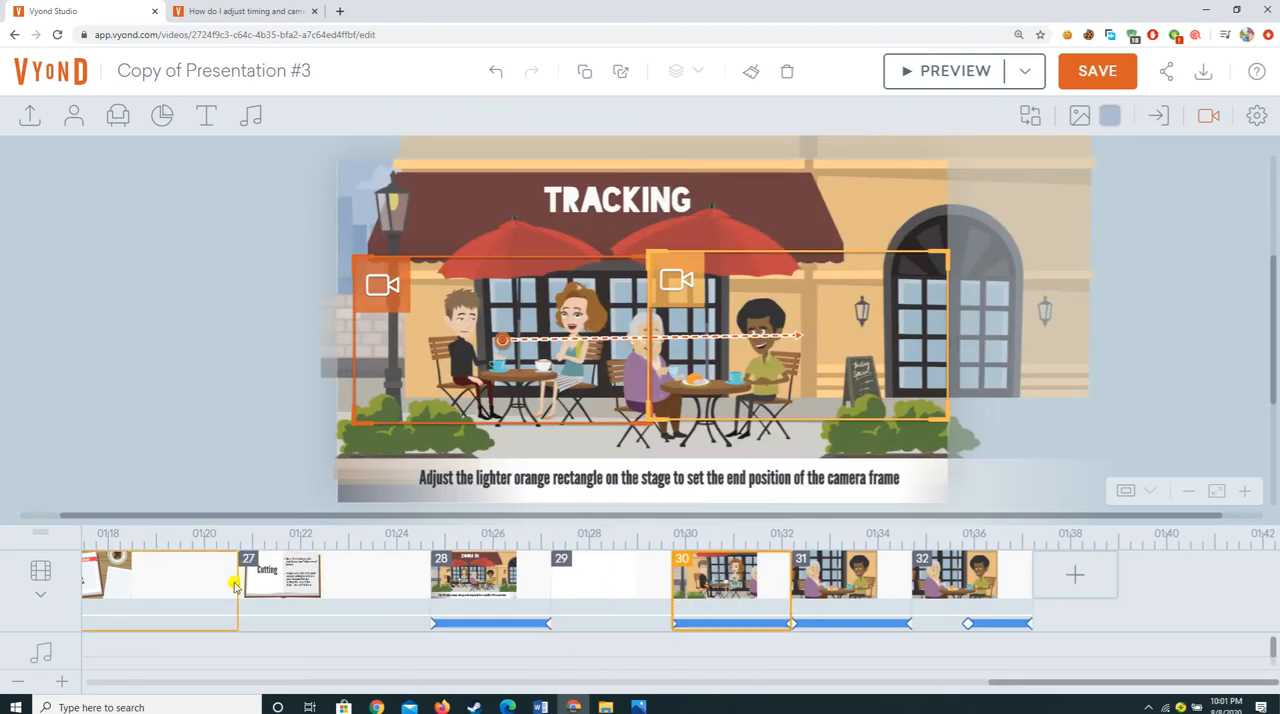
{"action": "left_click", "coordinate": [285, 570]}
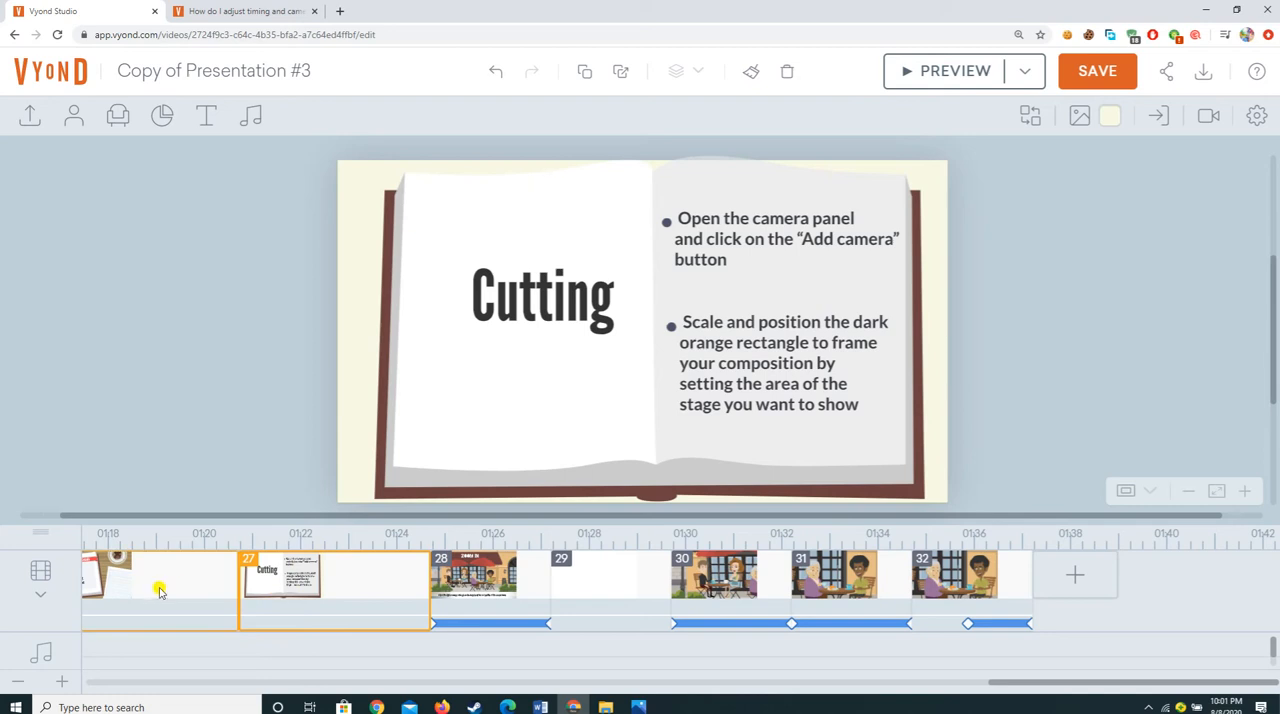
{"action": "left_click", "coordinate": [605, 595]}
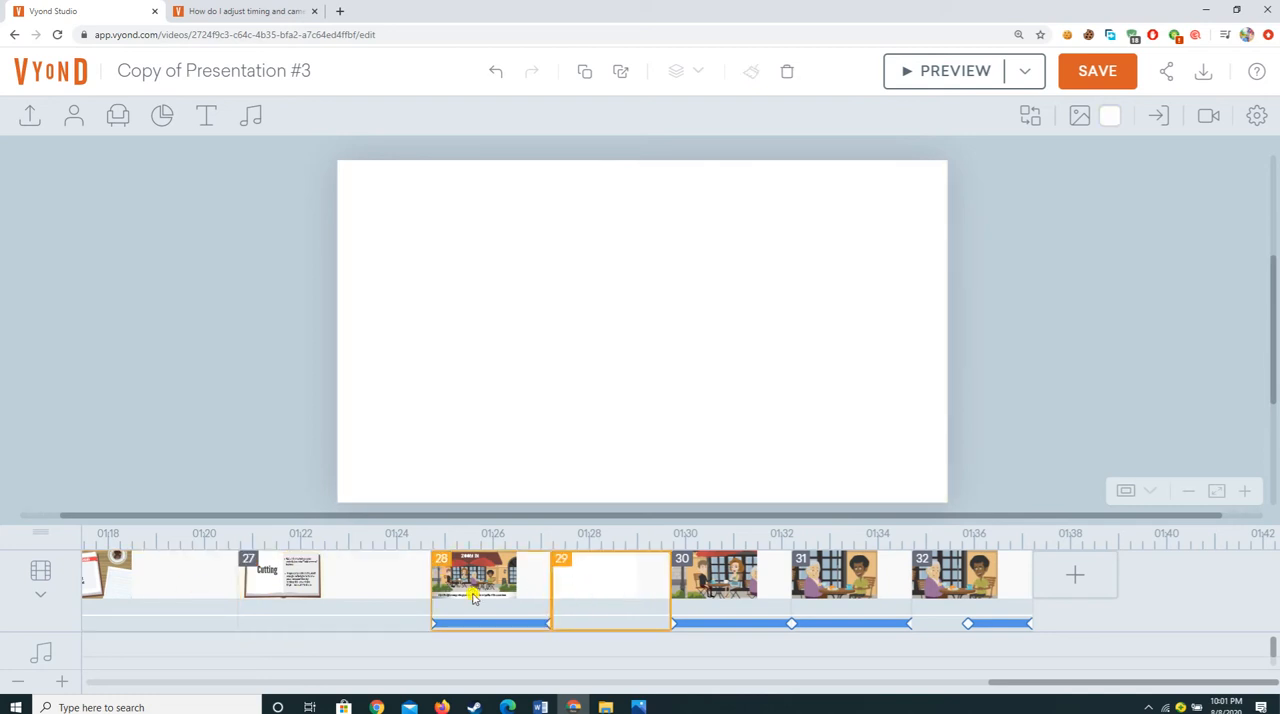
{"action": "left_click", "coordinate": [475, 594]}
{"action": "left_click", "coordinate": [625, 592]}
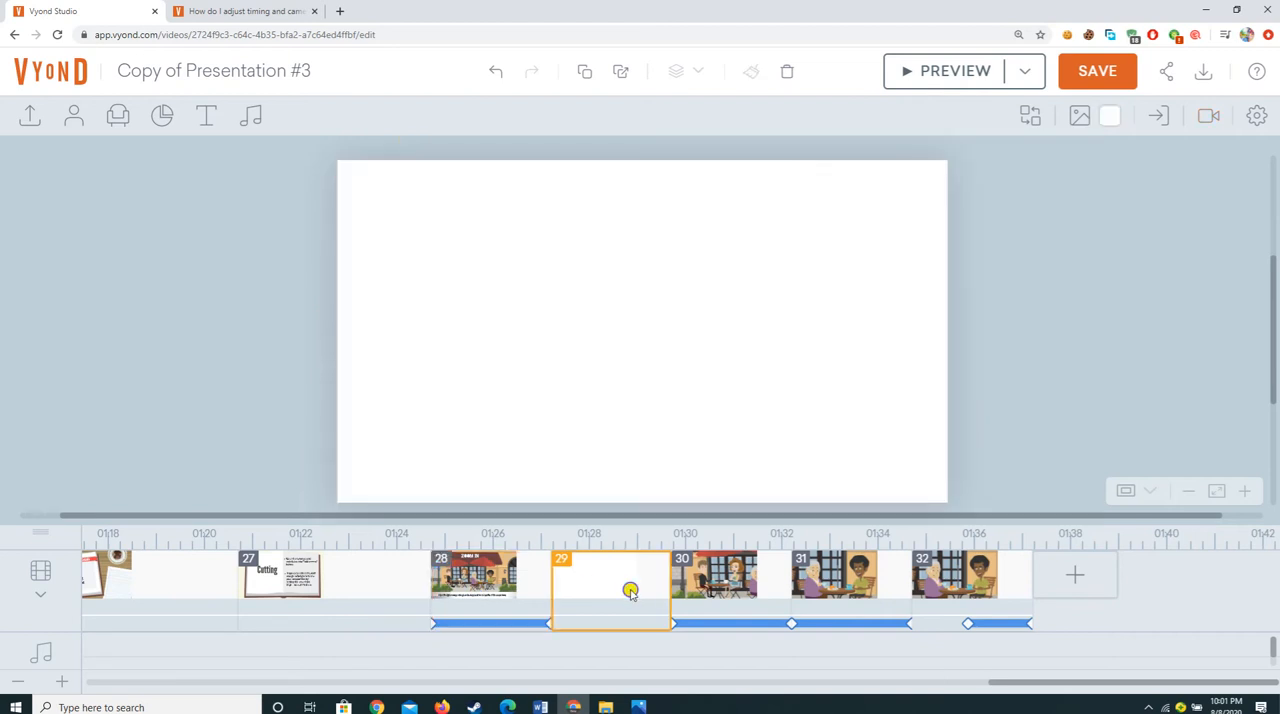
{"action": "right_click", "coordinate": [628, 591]}
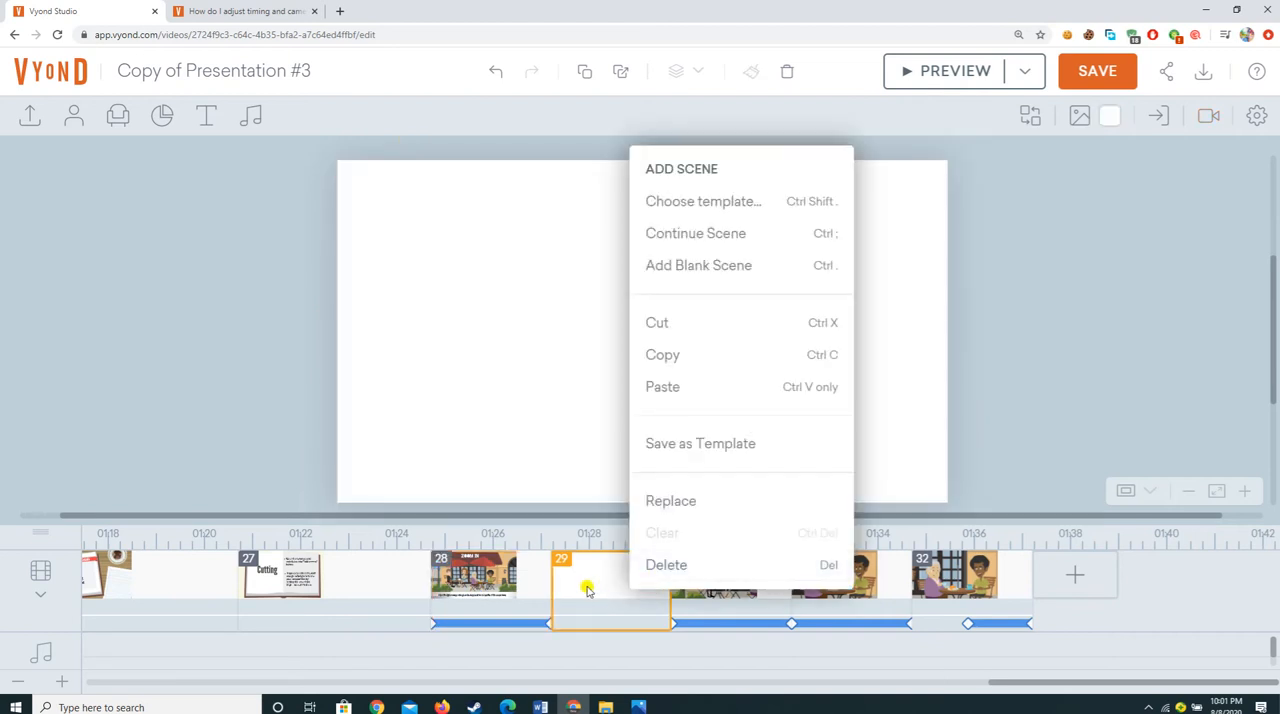
{"action": "left_click", "coordinate": [461, 583]}
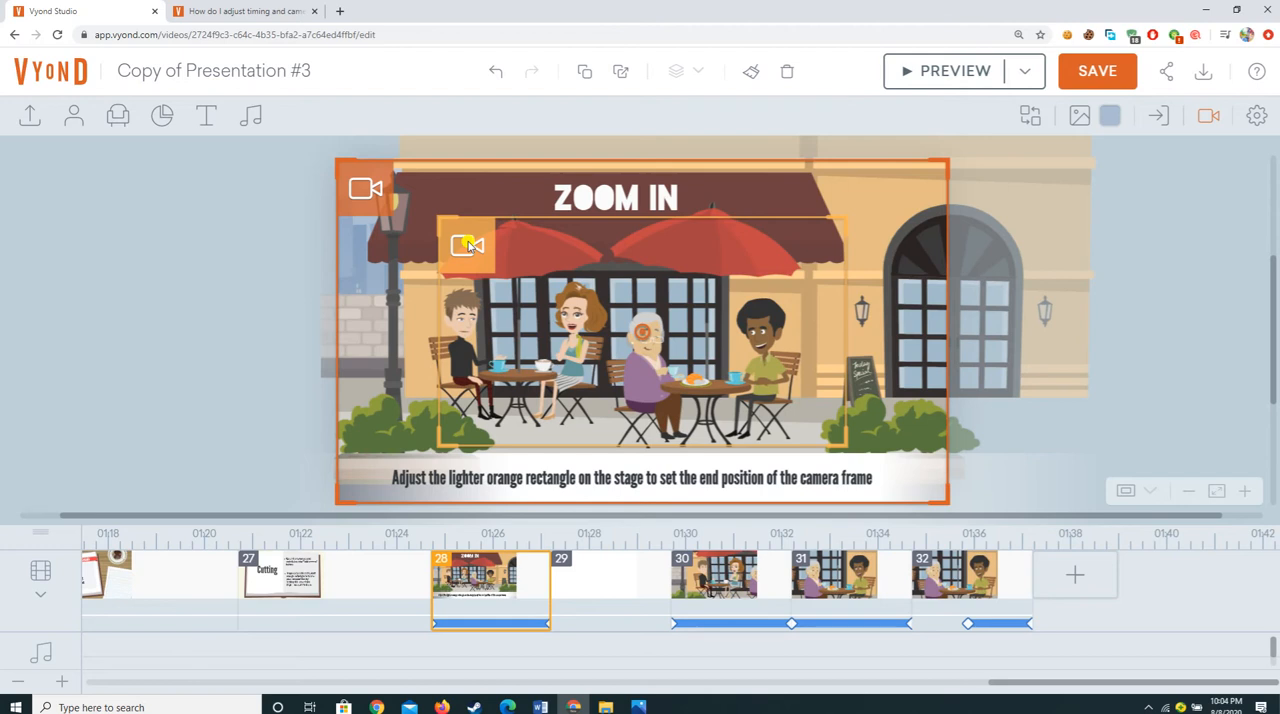
Step: Insert the Cafe template from the Catering category as a new scene after blank scene 29
{"action": "left_click", "coordinate": [600, 565]}
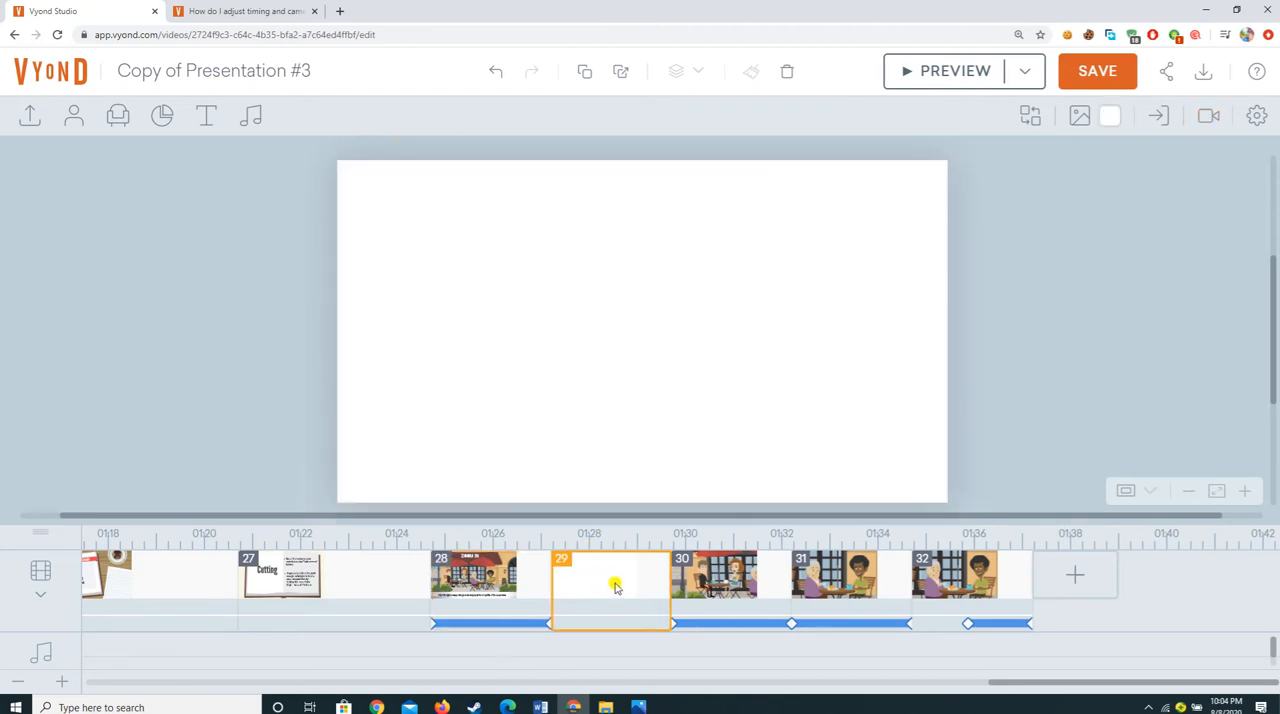
{"action": "right_click", "coordinate": [616, 580]}
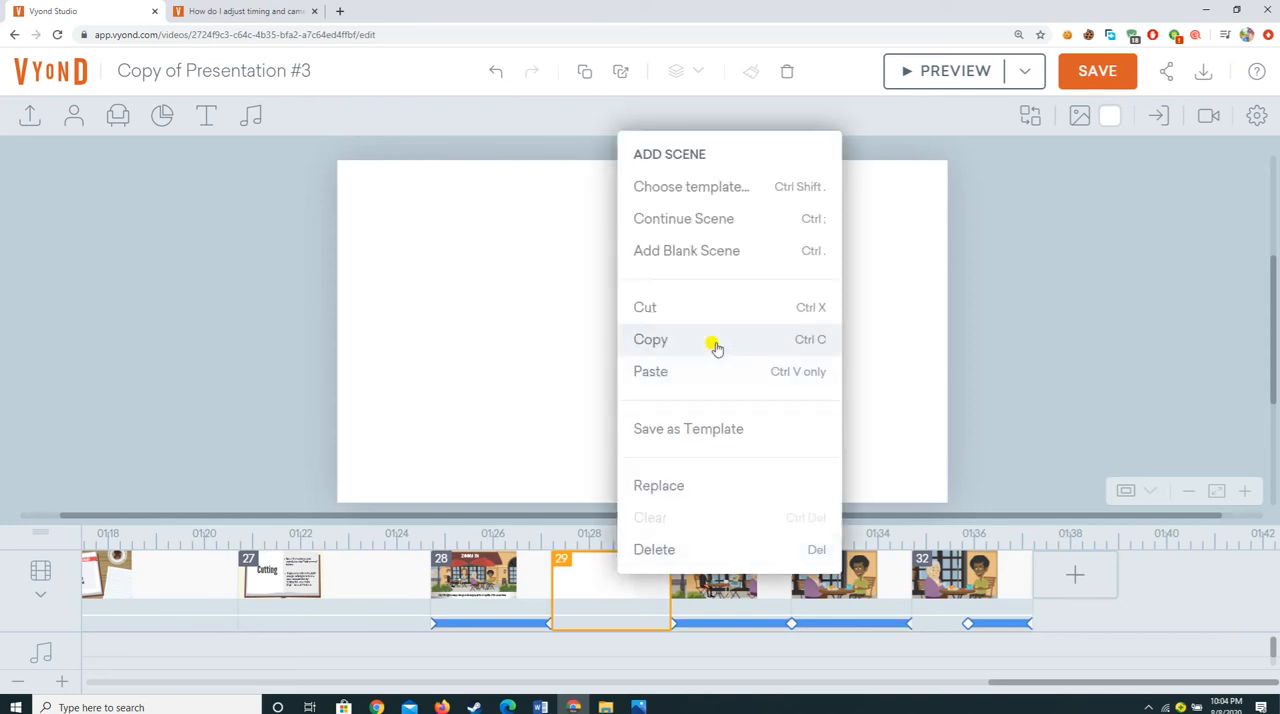
{"action": "left_click", "coordinate": [724, 186]}
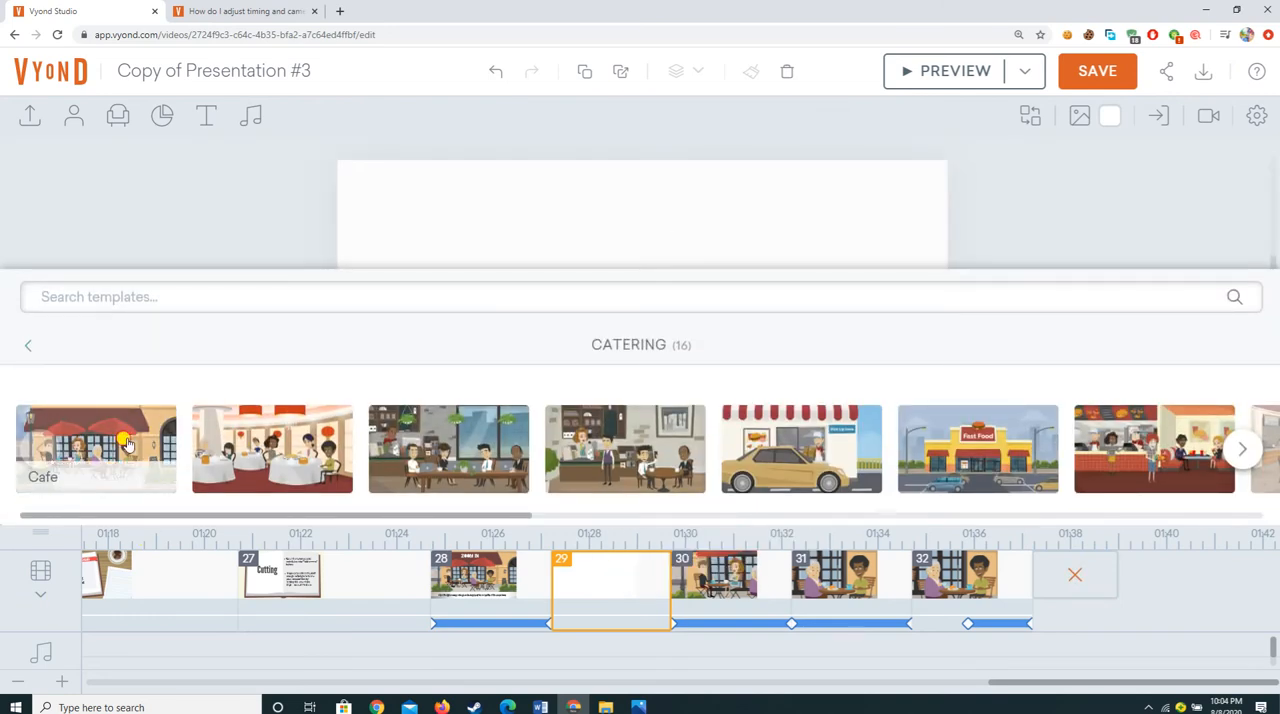
{"action": "left_click", "coordinate": [160, 482]}
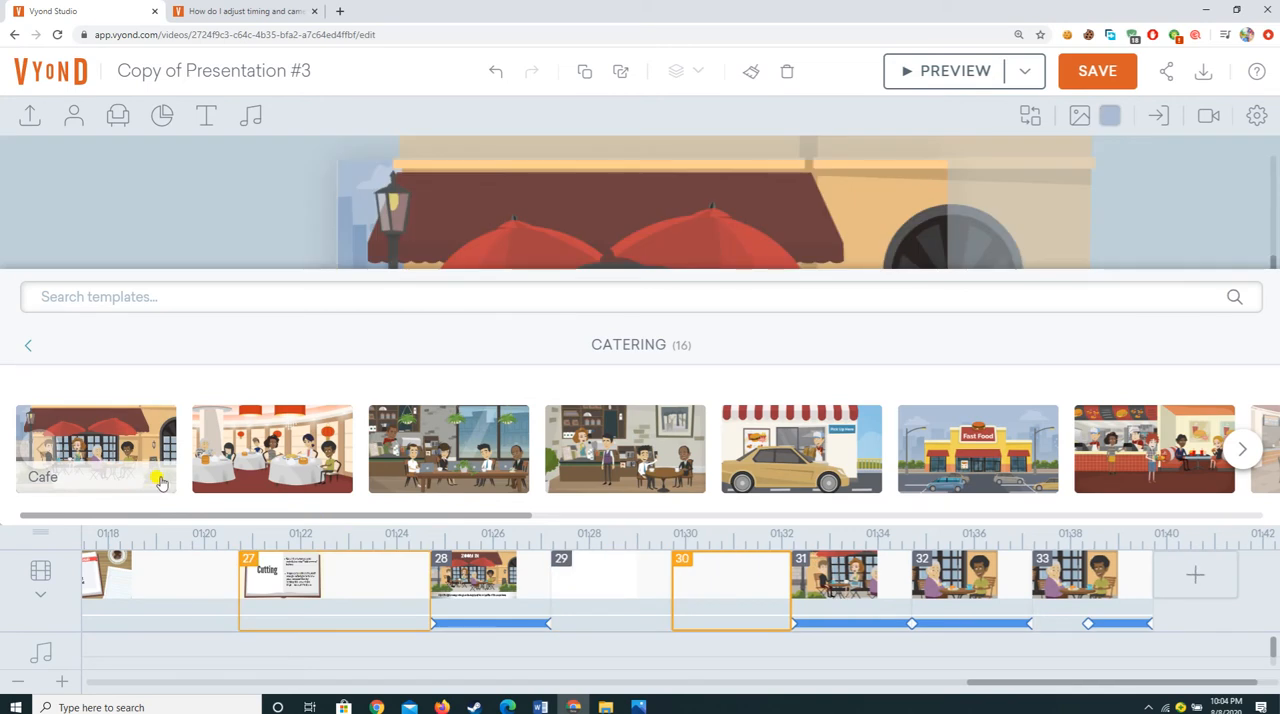
Step: Add a camera with a whole-scene camera movement to café scene 30
{"action": "left_click", "coordinate": [1219, 127]}
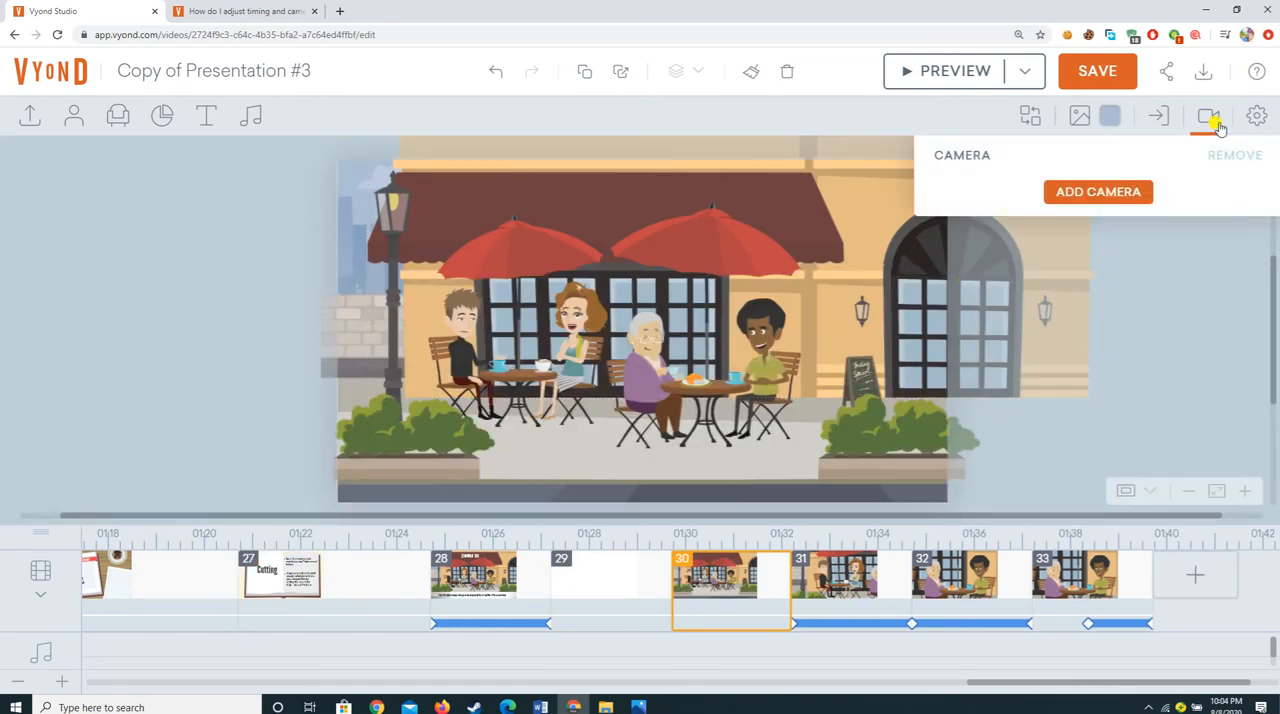
{"action": "left_click", "coordinate": [1097, 196]}
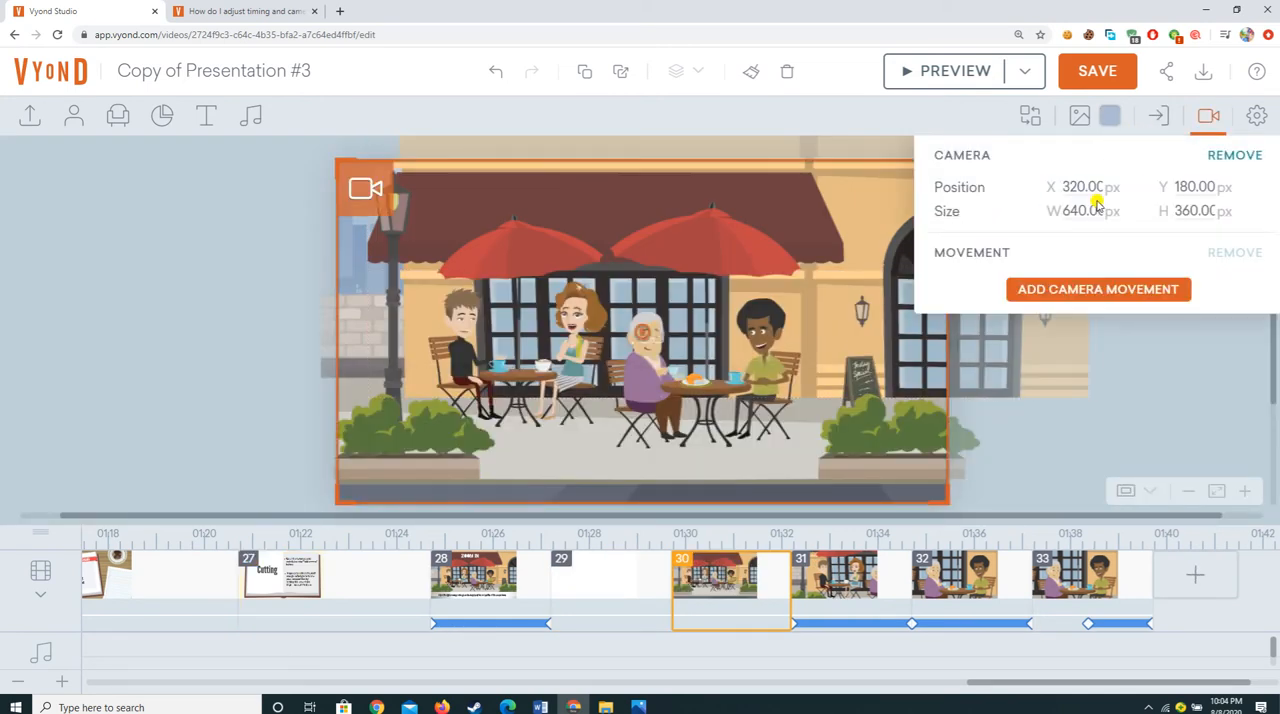
{"action": "left_click", "coordinate": [1085, 300]}
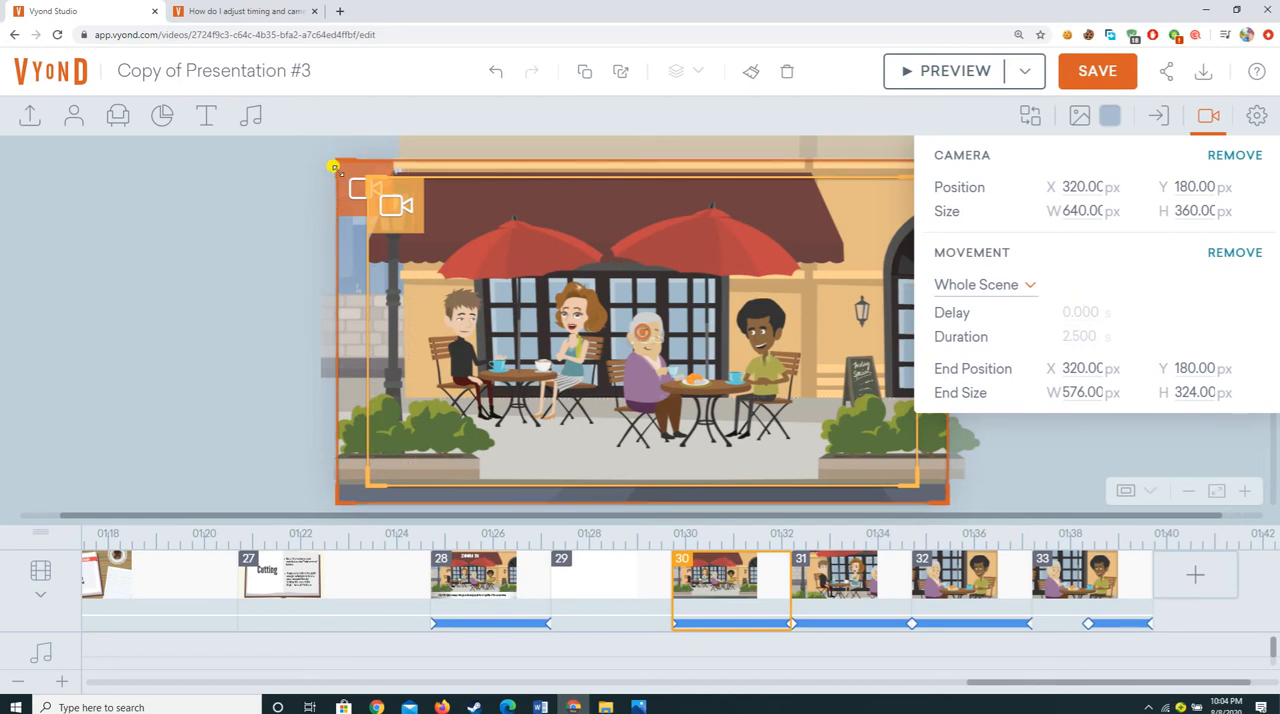
Step: Shrink and move scene 30's end camera frame around the elderly woman and the man in green, about 266 × 150 px
{"action": "left_click_drag", "start_coordinate": [365, 185], "coordinate": [538, 357]}
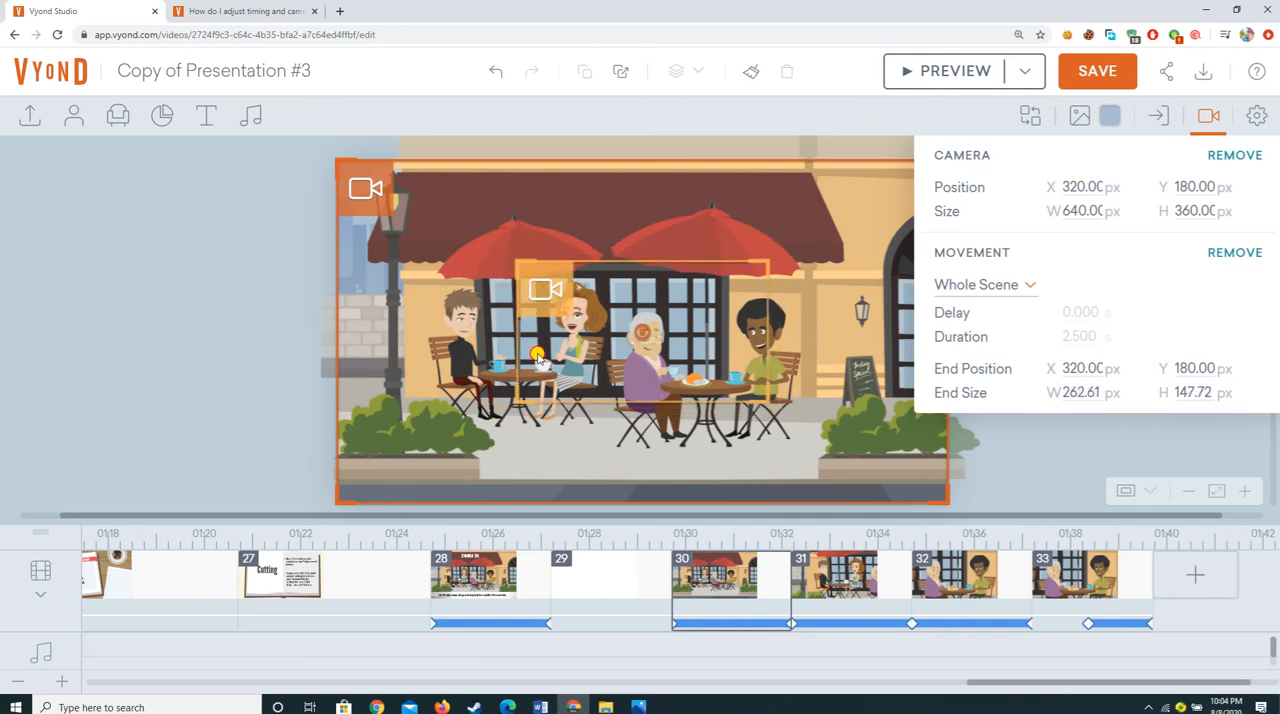
{"action": "left_click_drag", "start_coordinate": [545, 274], "coordinate": [616, 279]}
{"action": "left_click_drag", "start_coordinate": [633, 283], "coordinate": [634, 283]}
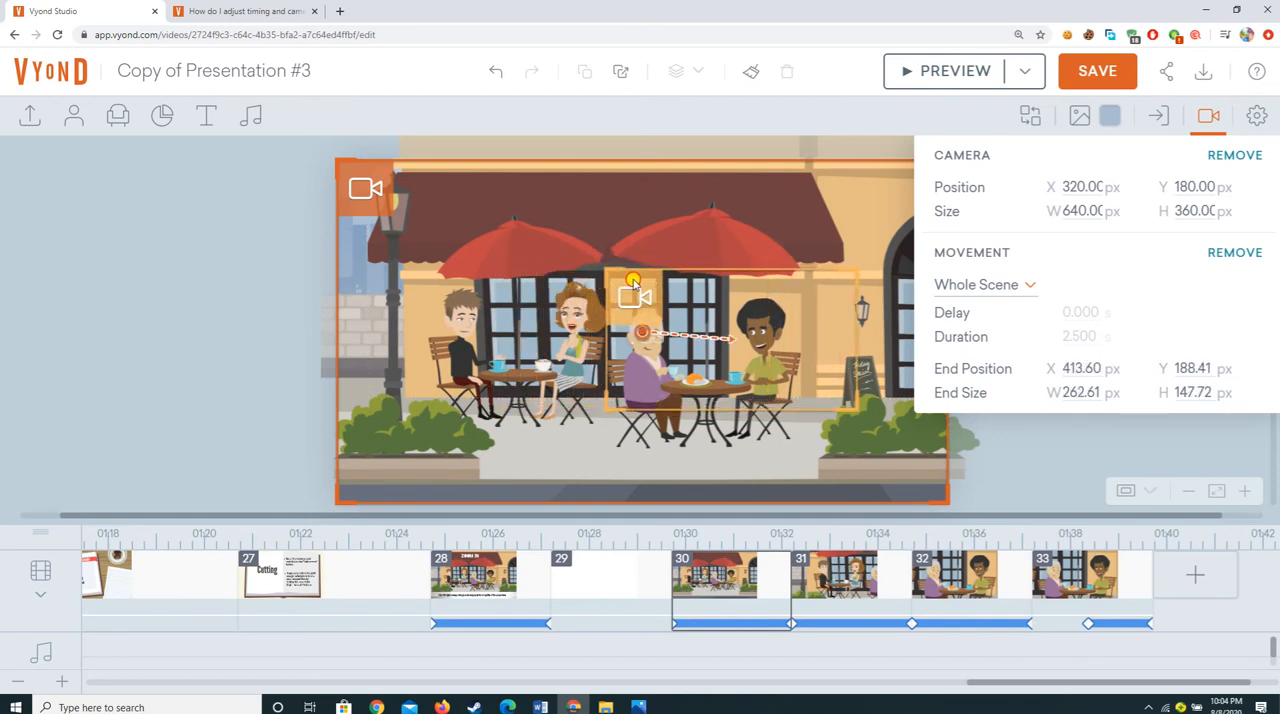
{"action": "left_click_drag", "start_coordinate": [857, 410], "coordinate": [907, 455]}
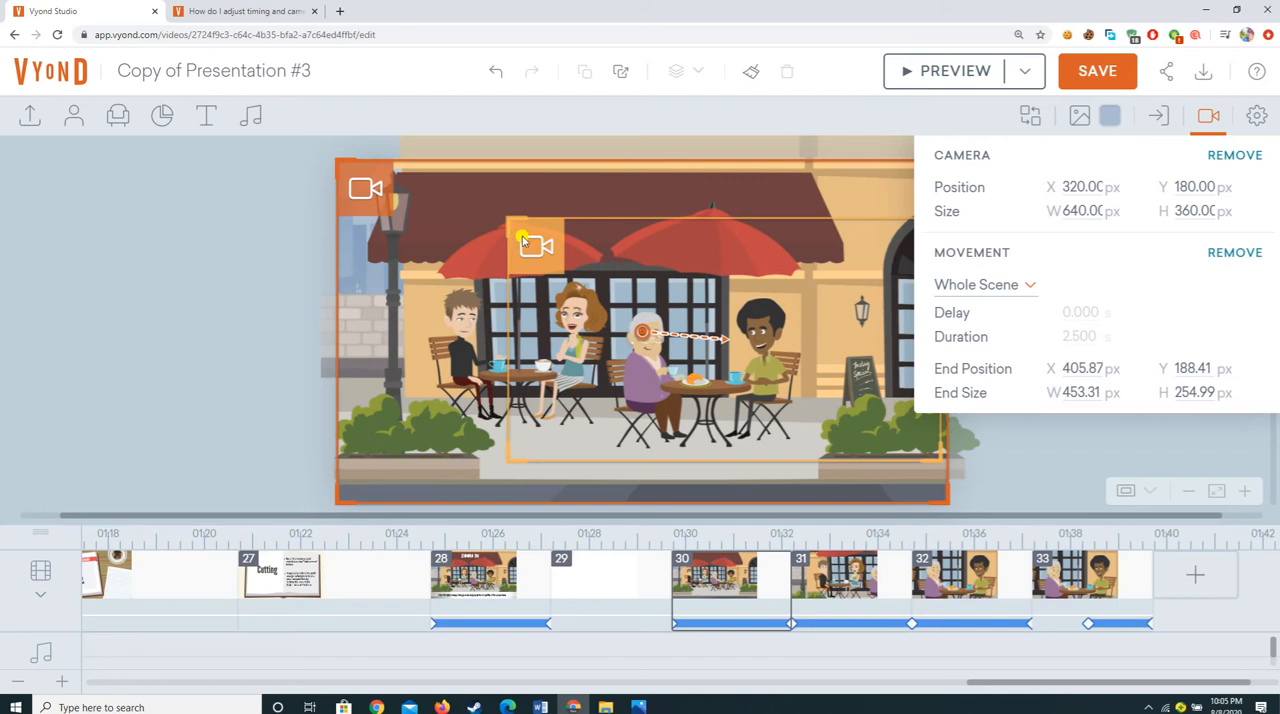
{"action": "left_click_drag", "start_coordinate": [506, 216], "coordinate": [597, 318]}
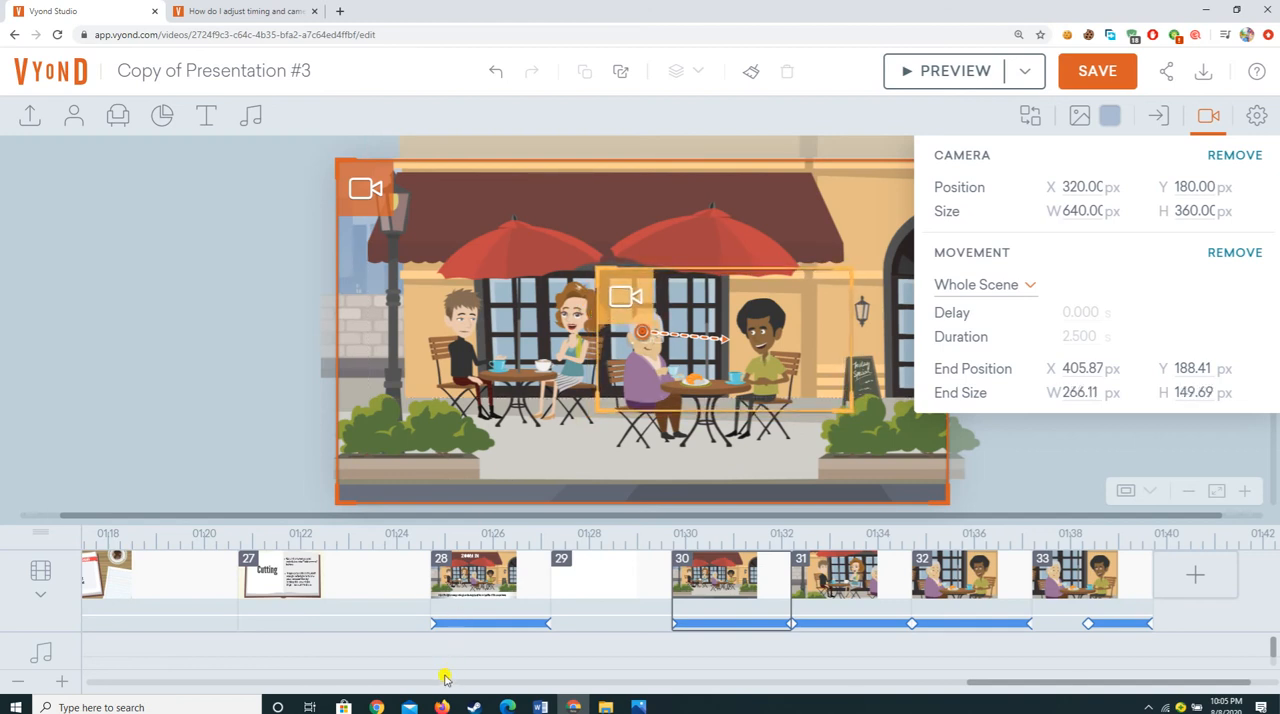
Step: Compare the camera frames of Zoom In scene 28 with those of café scene 30
{"action": "left_click", "coordinate": [716, 612]}
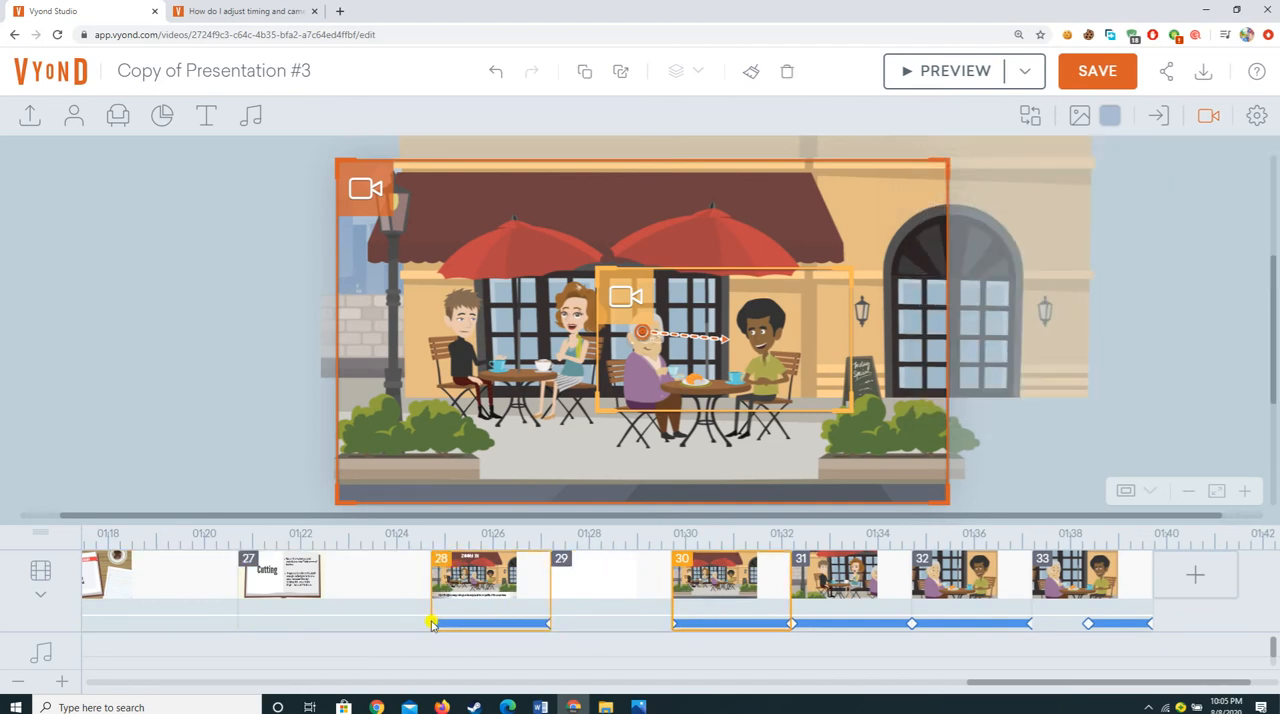
{"action": "left_click", "coordinate": [501, 592]}
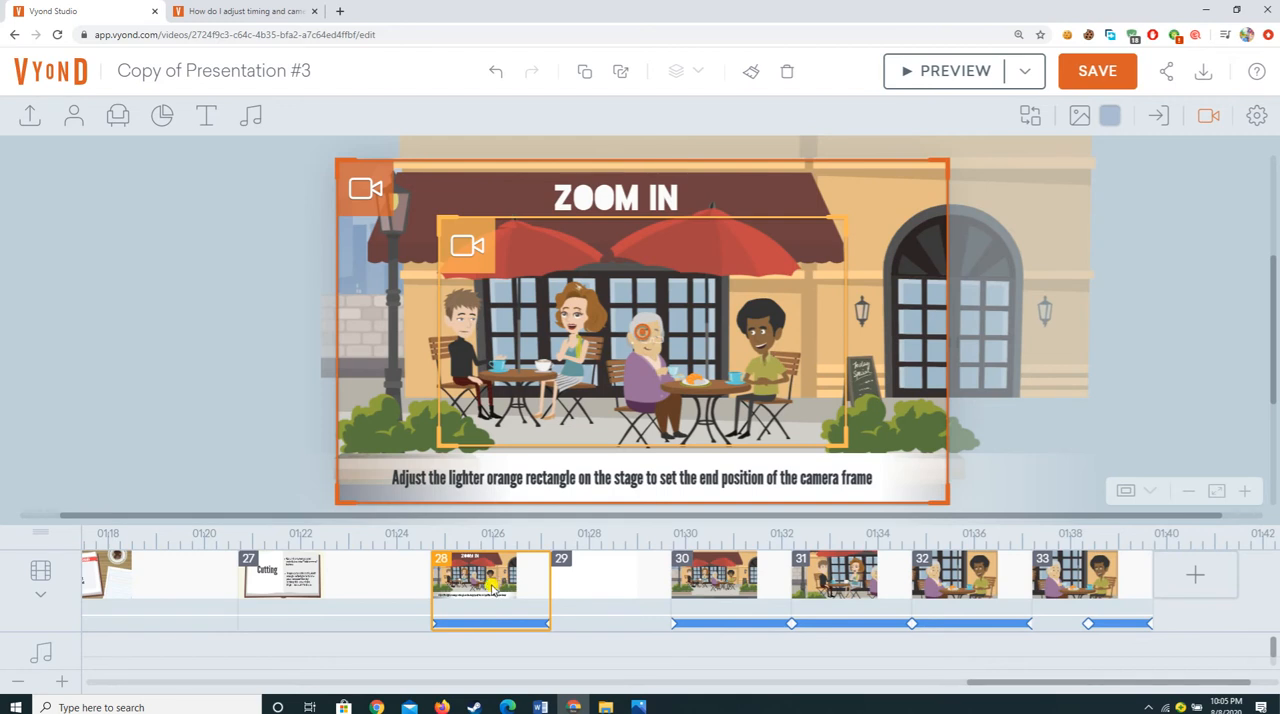
{"action": "left_click", "coordinate": [701, 599]}
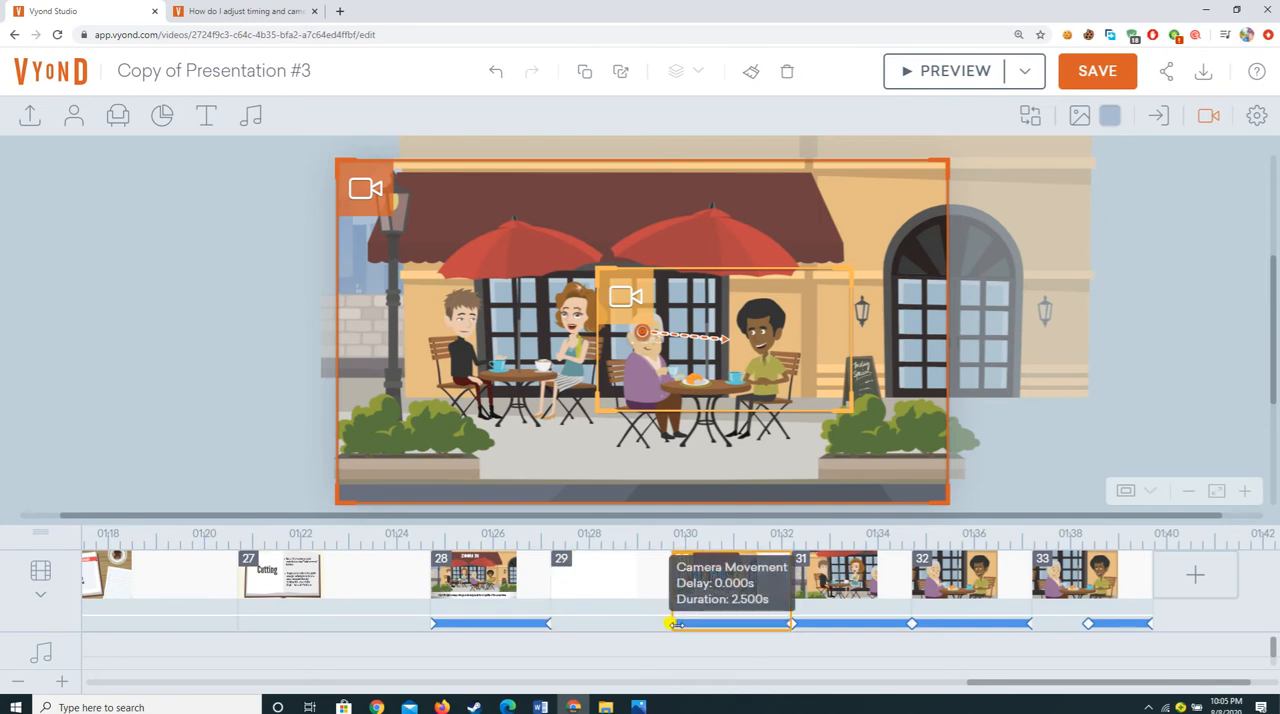
Step: Try delaying scene 30's camera movement by about 0.5 seconds, and return its start to the beginning of the scene
{"action": "left_click_drag", "start_coordinate": [676, 623], "coordinate": [699, 623]}
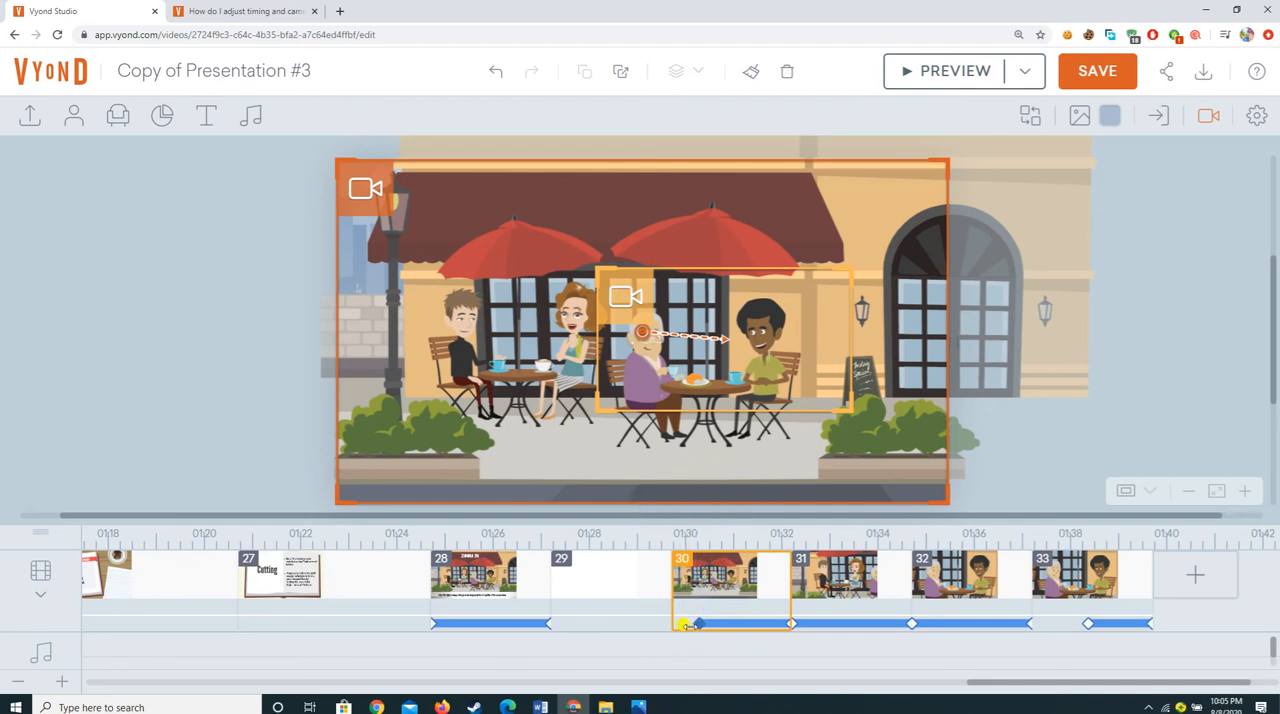
{"action": "mouse_move", "coordinate": [698, 624]}
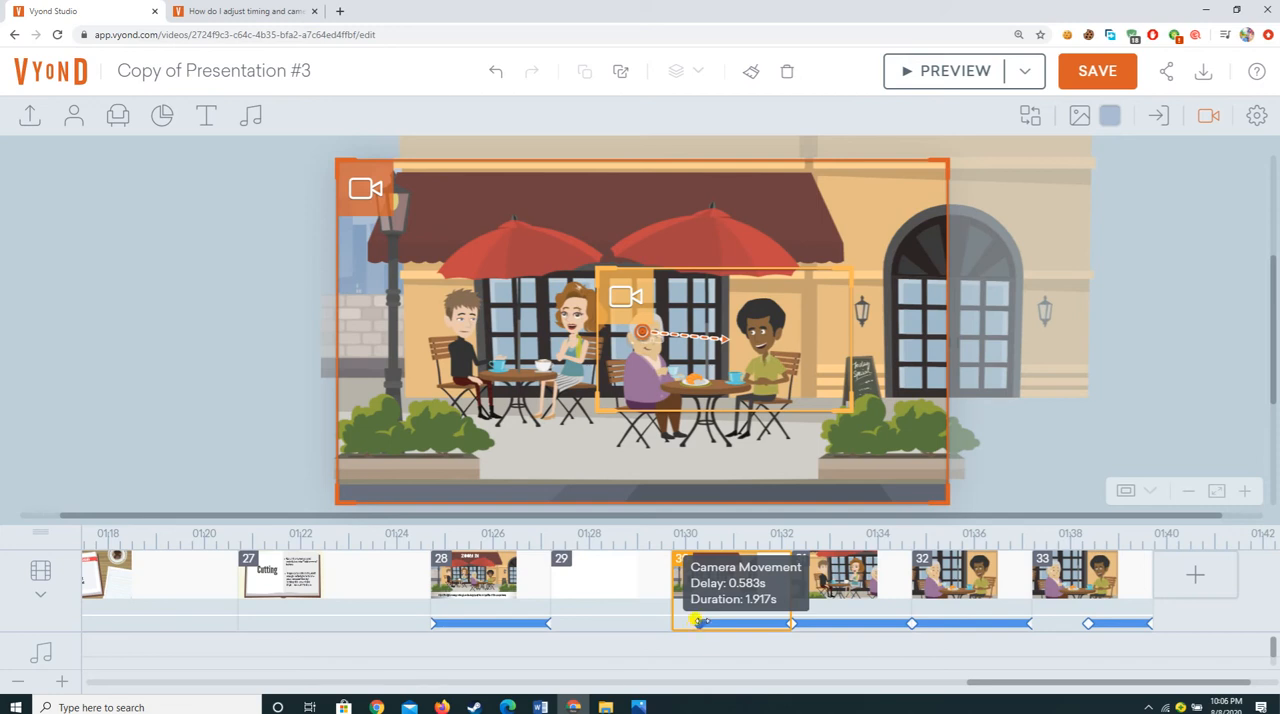
{"action": "left_click_drag", "start_coordinate": [689, 623], "coordinate": [678, 621]}
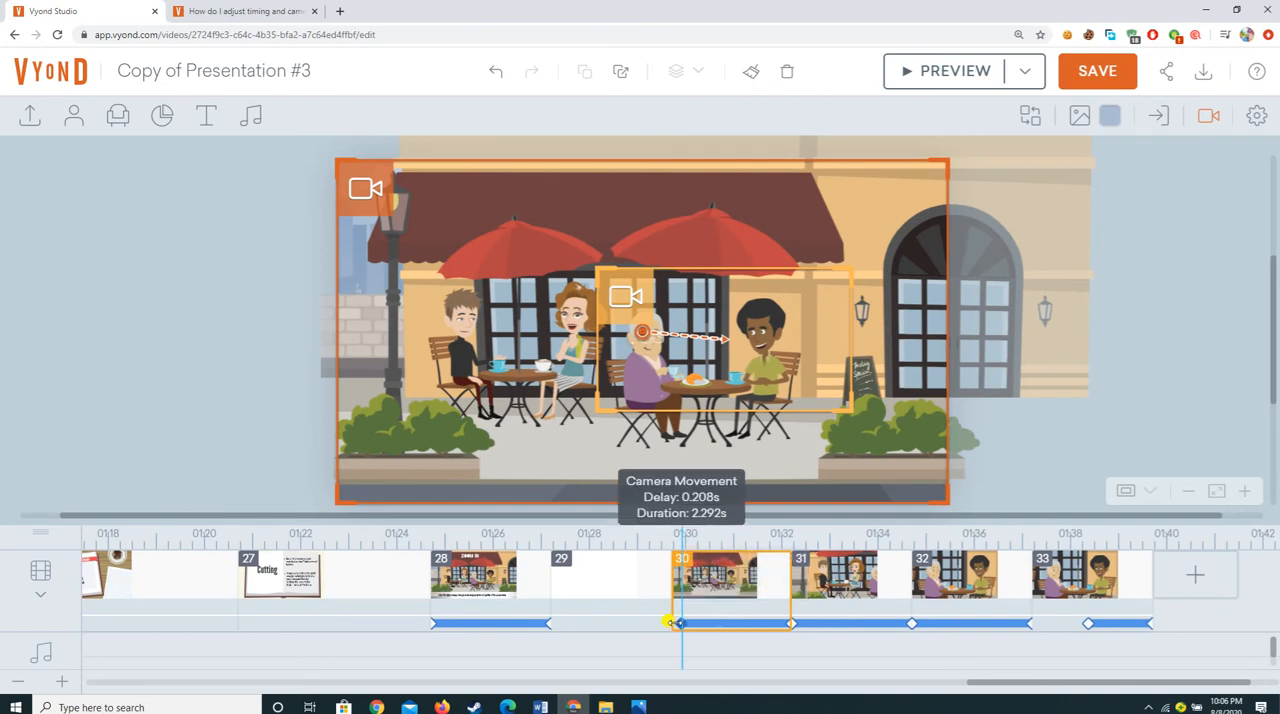
{"action": "left_click_drag", "start_coordinate": [692, 620], "coordinate": [697, 623]}
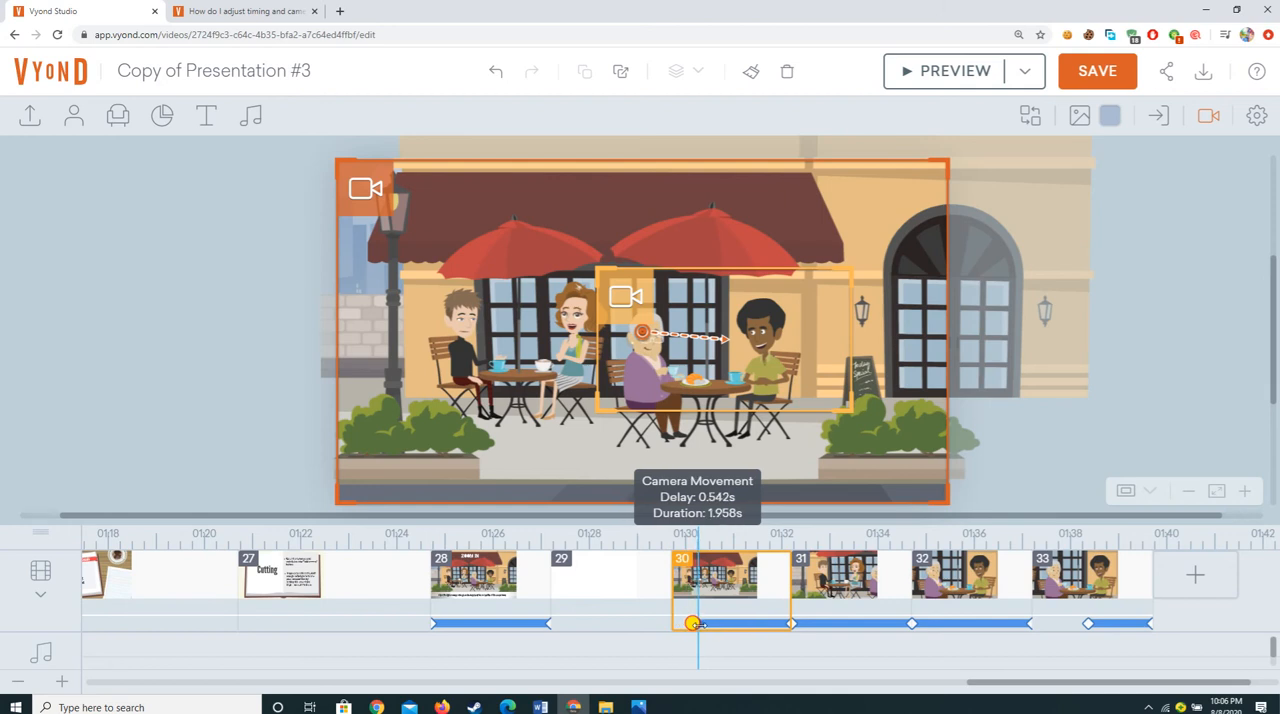
{"action": "left_click_drag", "start_coordinate": [697, 623], "coordinate": [673, 628]}
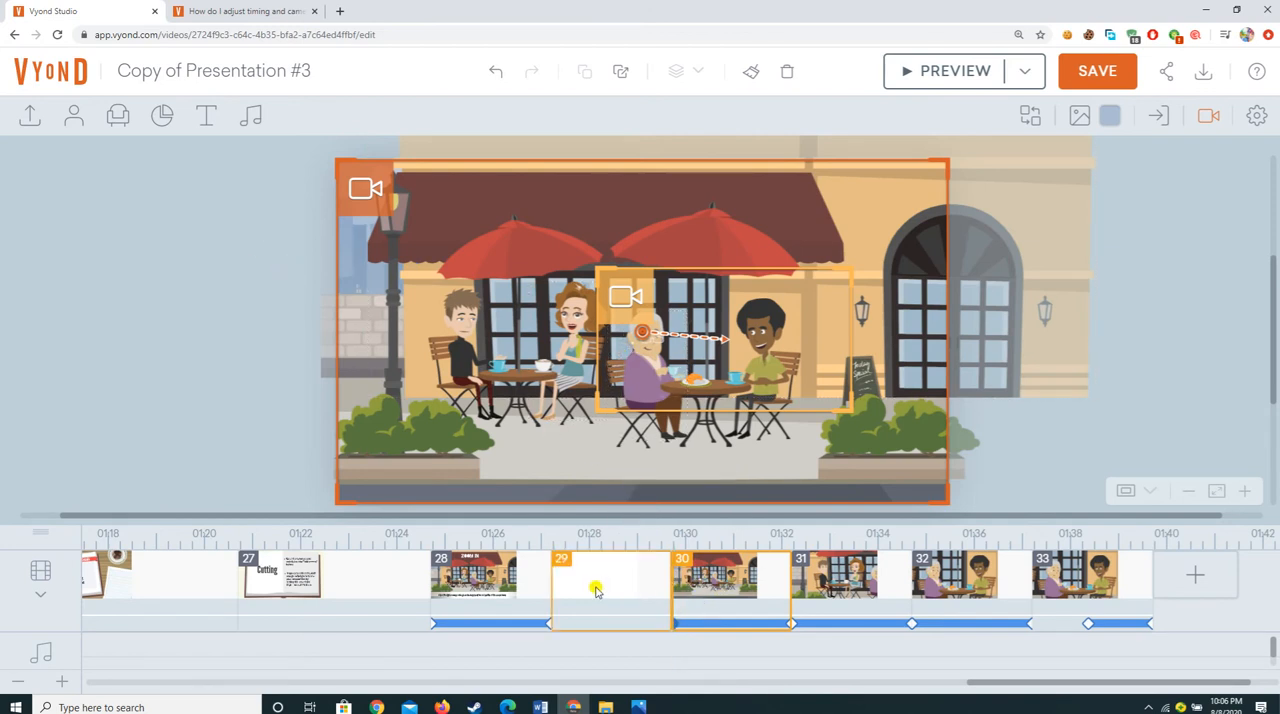
Step: Save the video, and preview the camera movement from café scene 30 before exiting the preview
{"action": "left_click", "coordinate": [1089, 73]}
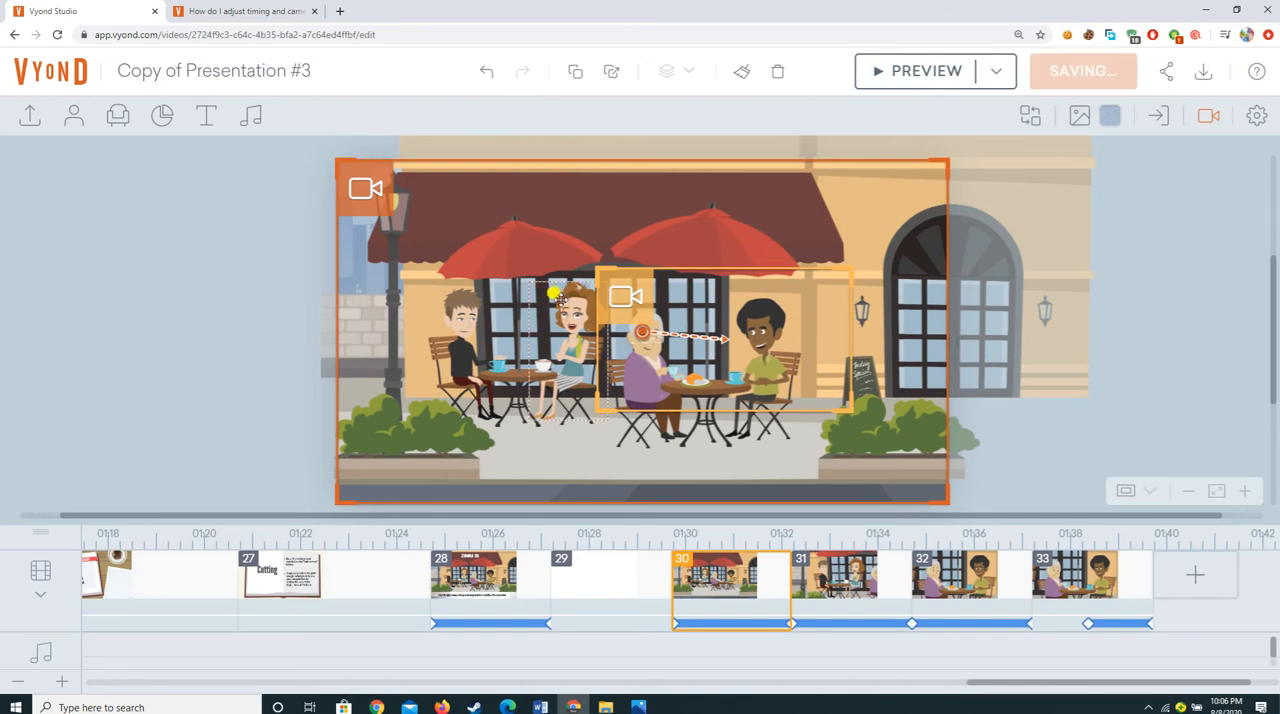
{"action": "left_click", "coordinate": [918, 72]}
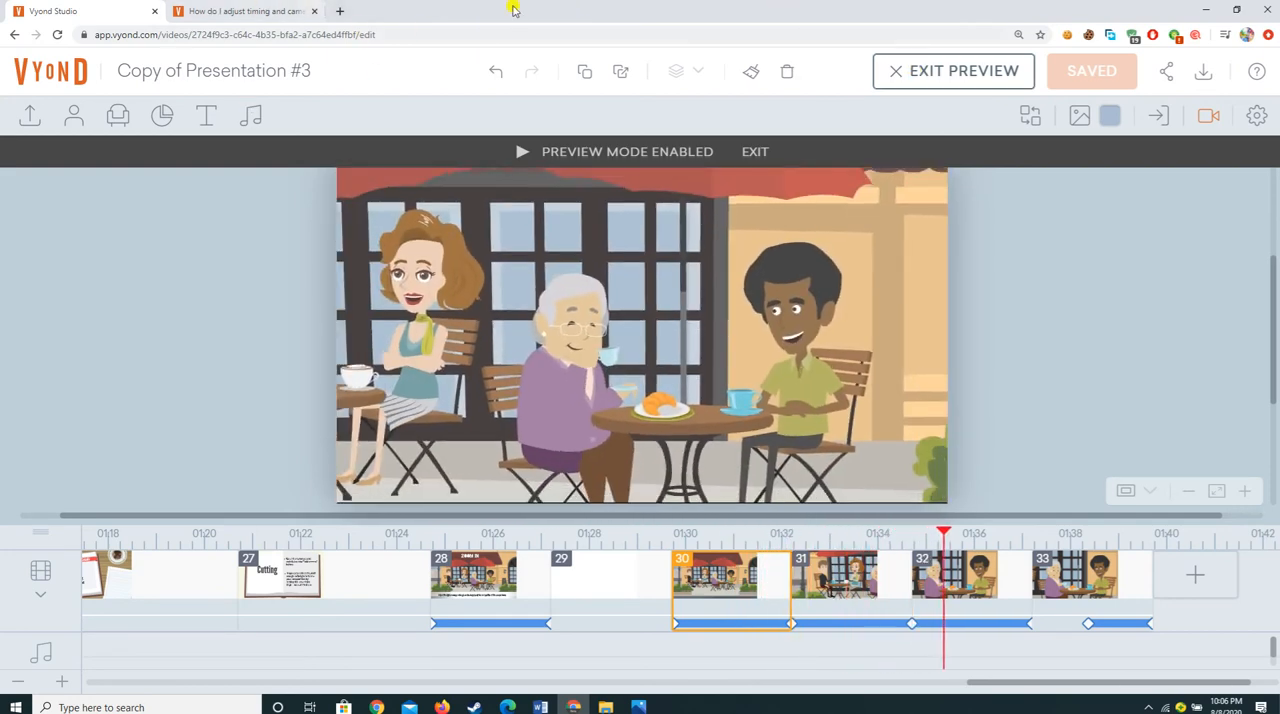
{"action": "left_click", "coordinate": [683, 590]}
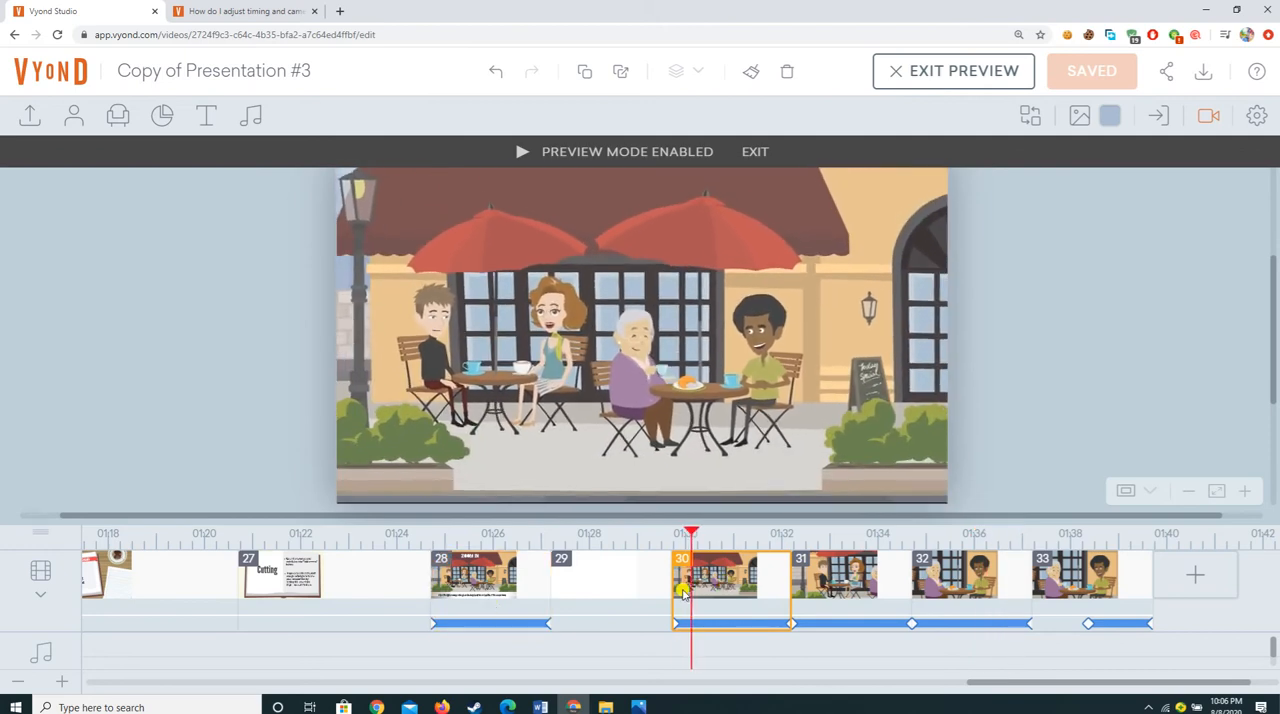
{"action": "mouse_move", "coordinate": [640, 360]}
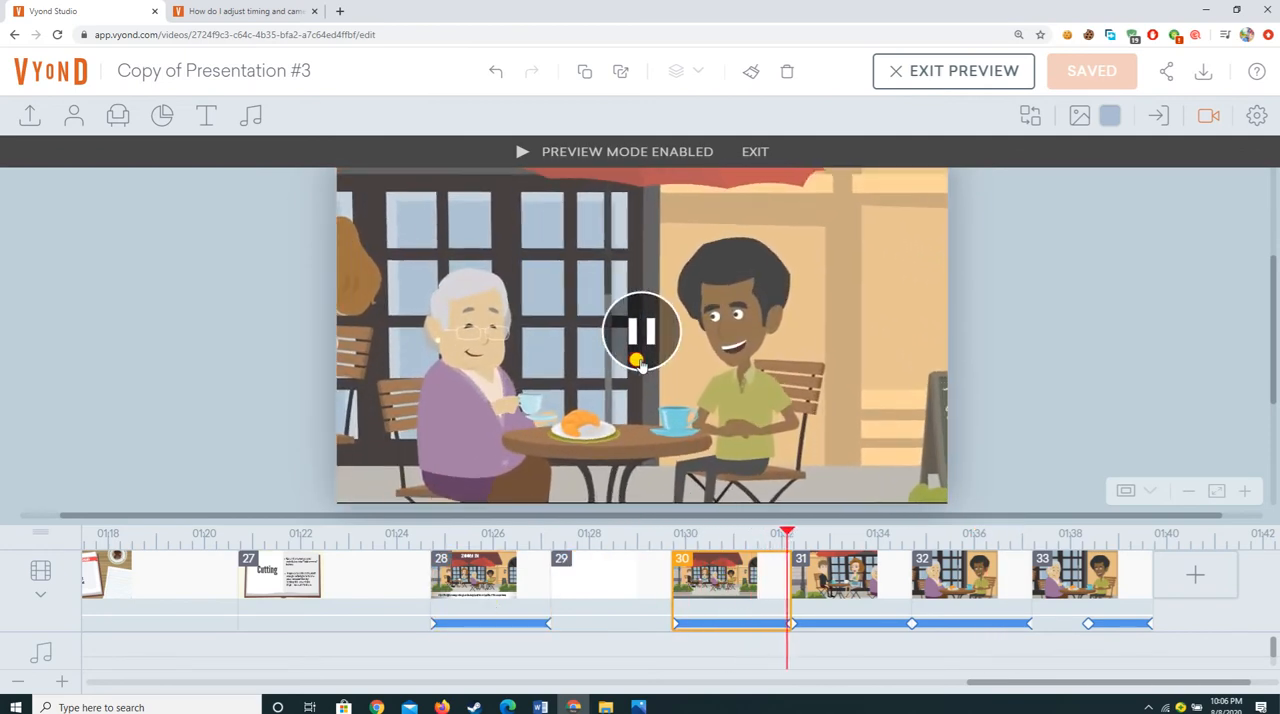
{"action": "left_click", "coordinate": [640, 364]}
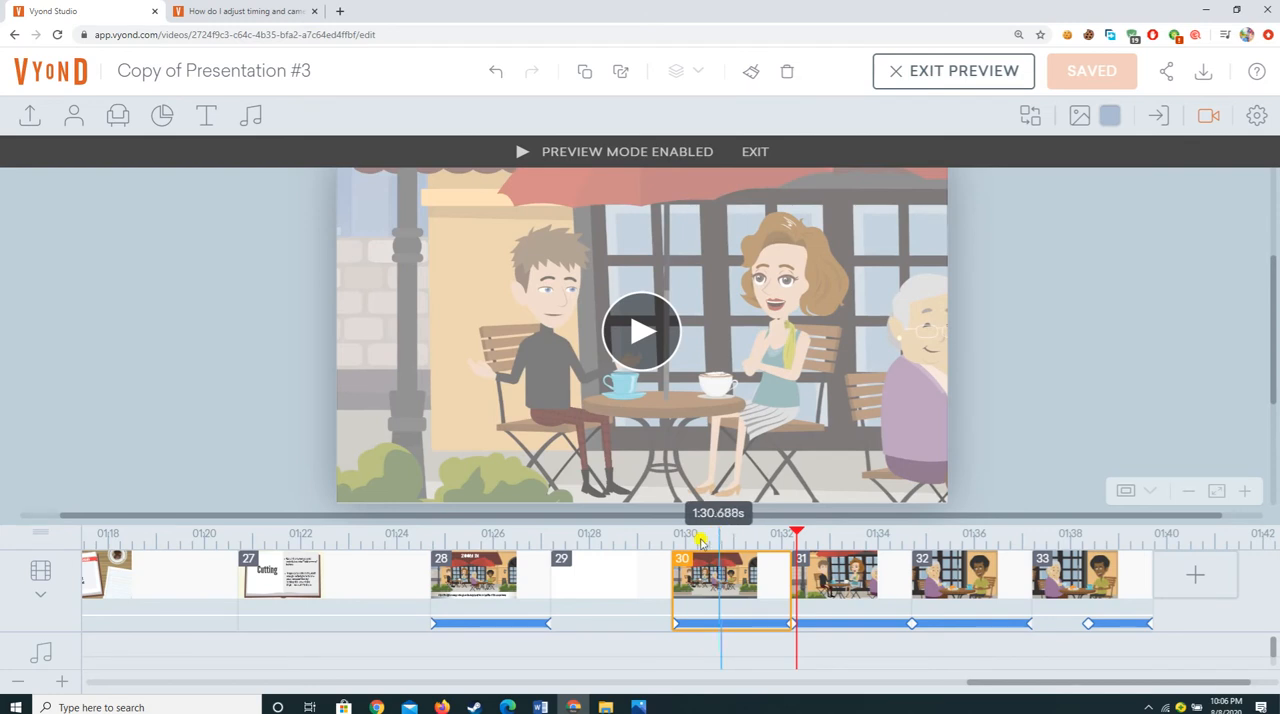
{"action": "left_click", "coordinate": [898, 72]}
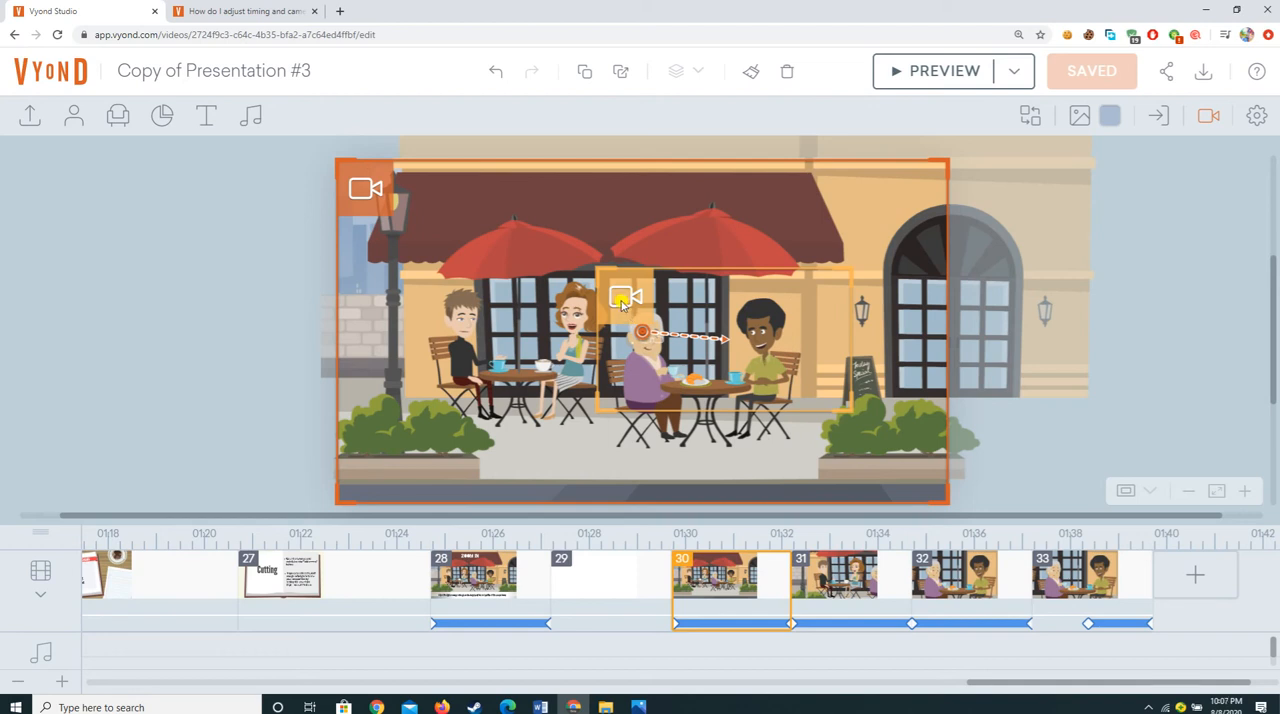
Step: Replay scene 30's camera movement into the following scene, and leave the preview
{"action": "left_click", "coordinate": [909, 73]}
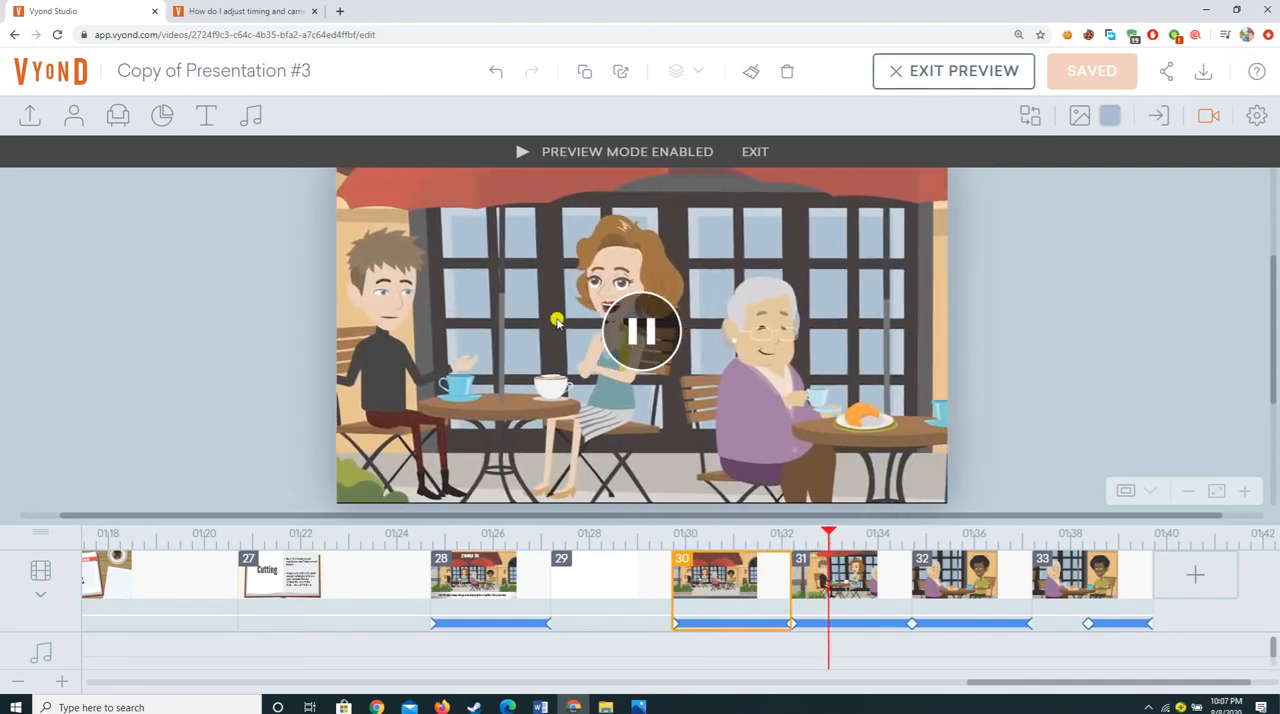
{"action": "left_click", "coordinate": [624, 350]}
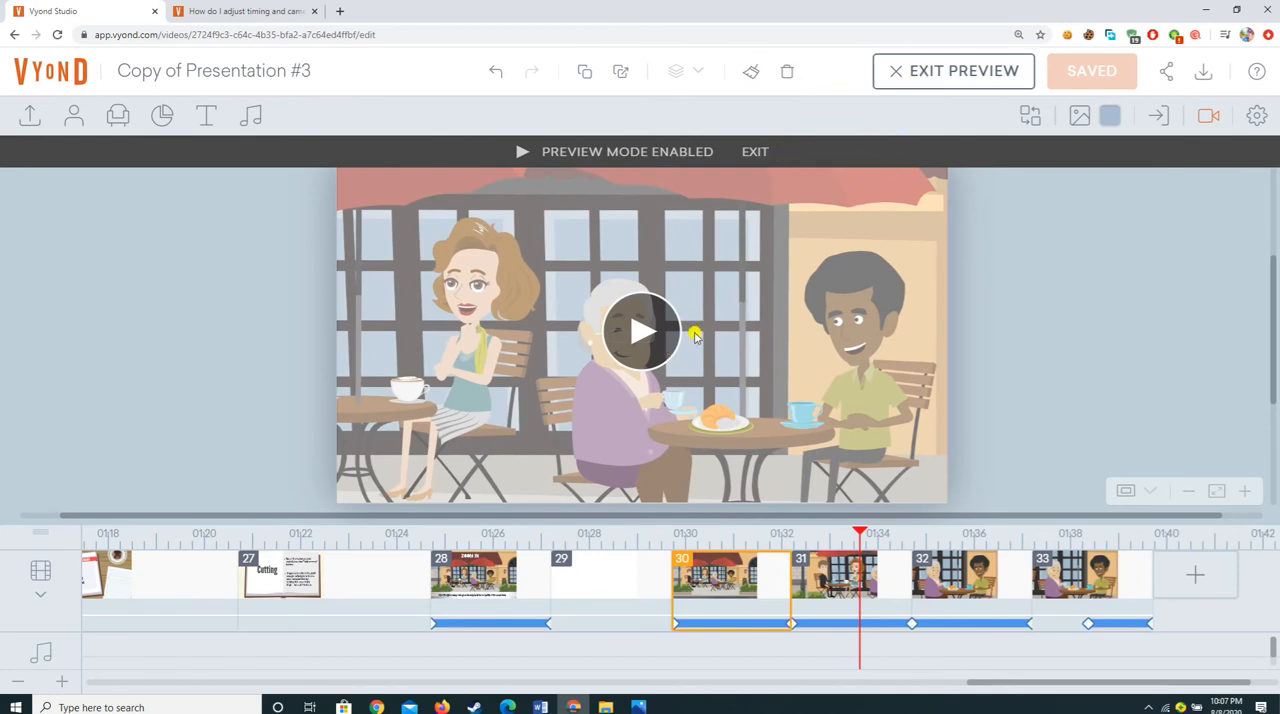
{"action": "left_click", "coordinate": [886, 80]}
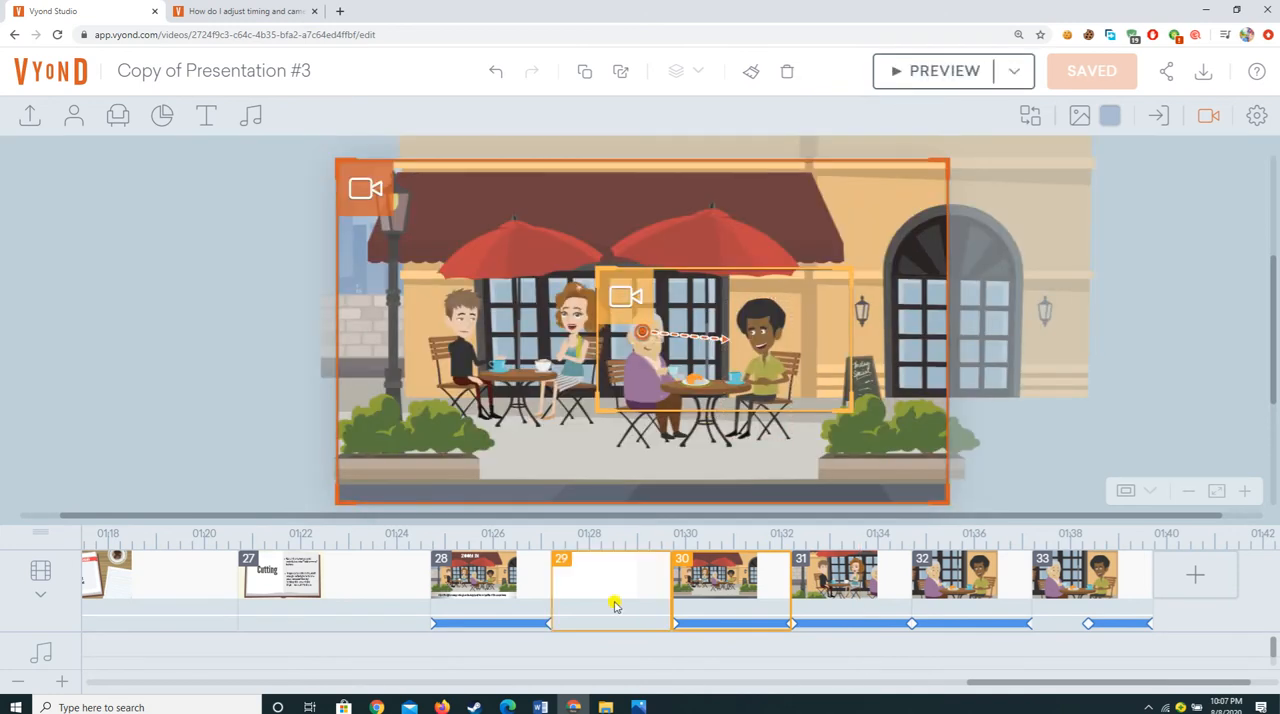
Step: Delete the blank scene 29 between the Zoom In scene and the untitled café scene
{"action": "left_click", "coordinate": [615, 604]}
{"action": "right_click", "coordinate": [617, 596]}
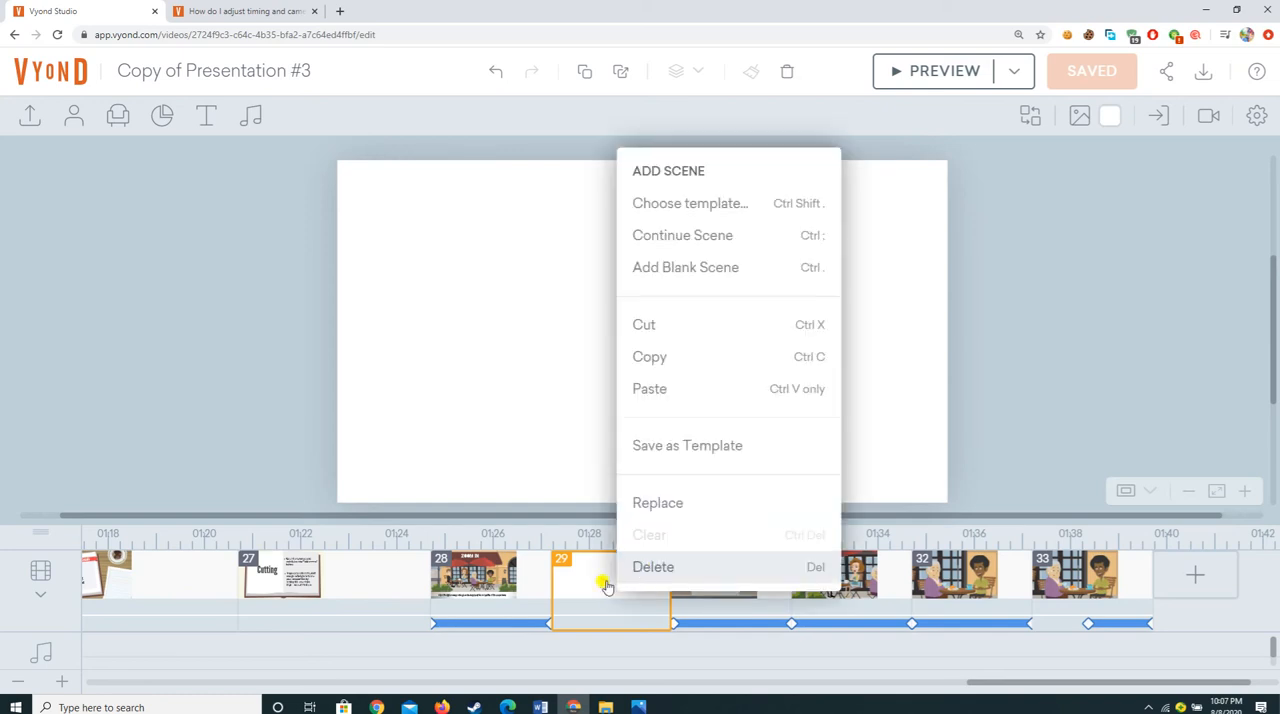
{"action": "key", "text": "Delete"}
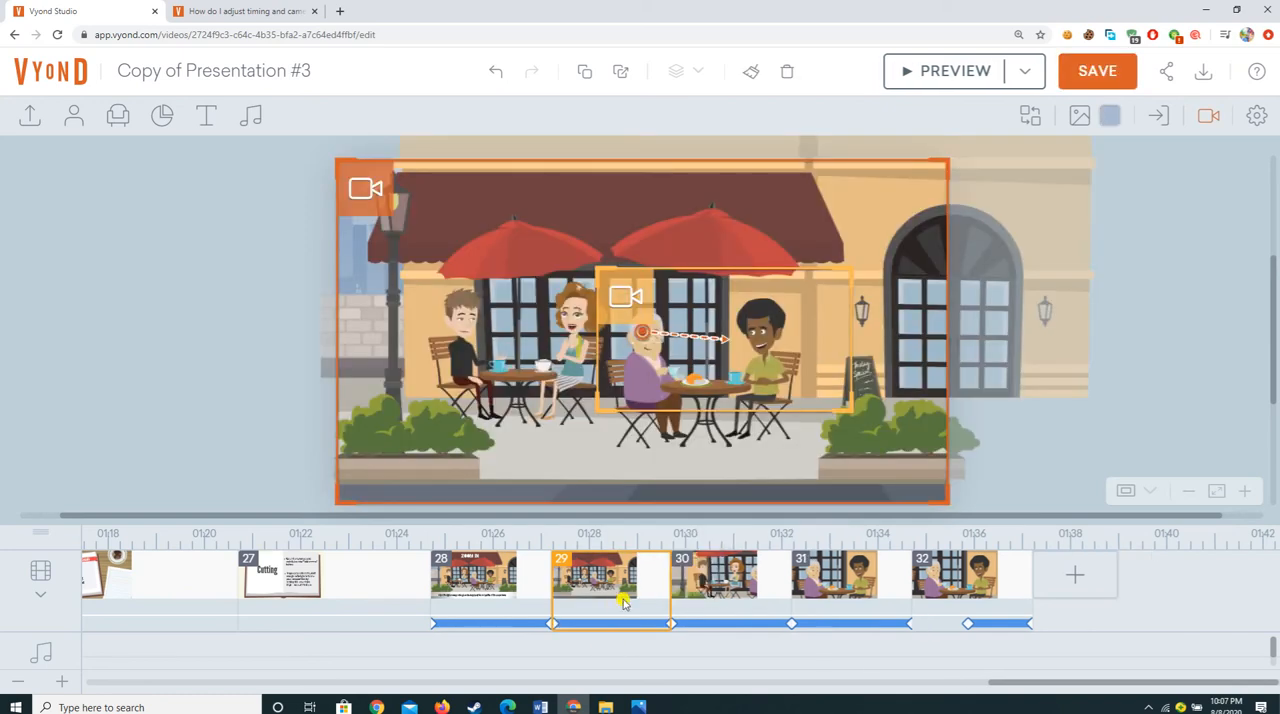
Step: Look through the Cutting, Tracking and Zoom In scenes to review how the camera techniques are presented
{"action": "left_click", "coordinate": [267, 583]}
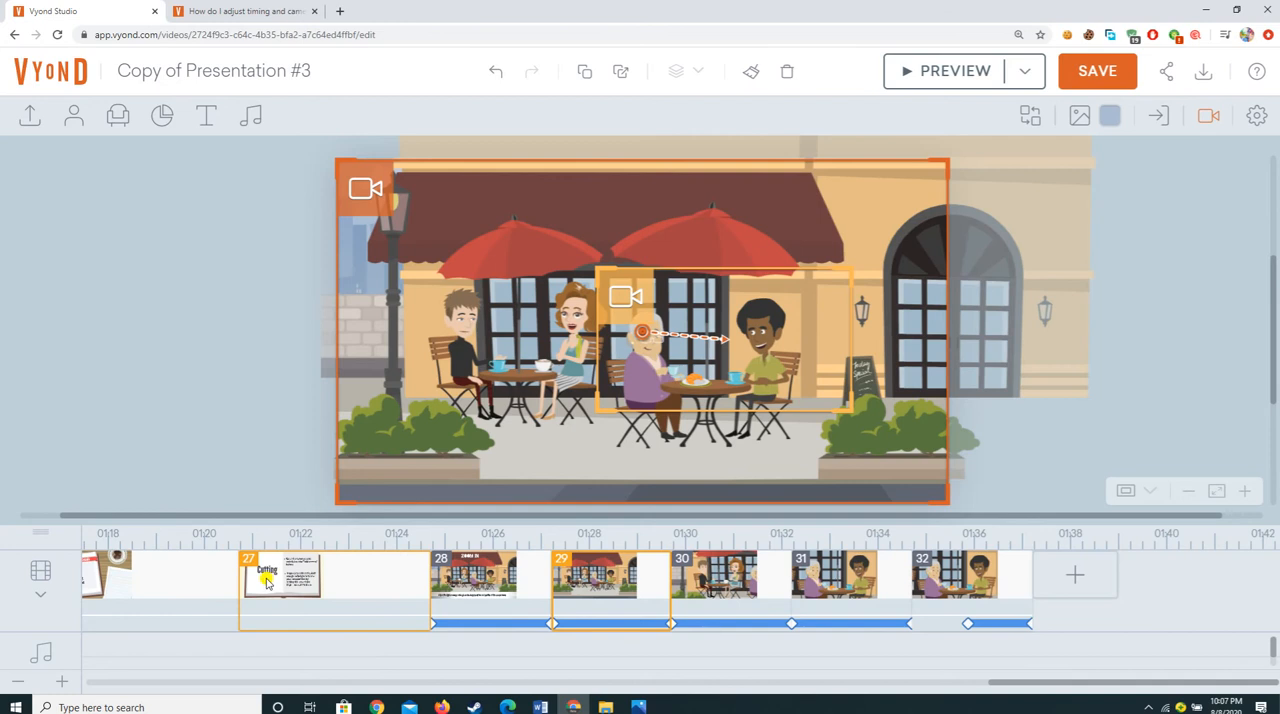
{"action": "left_click", "coordinate": [717, 598]}
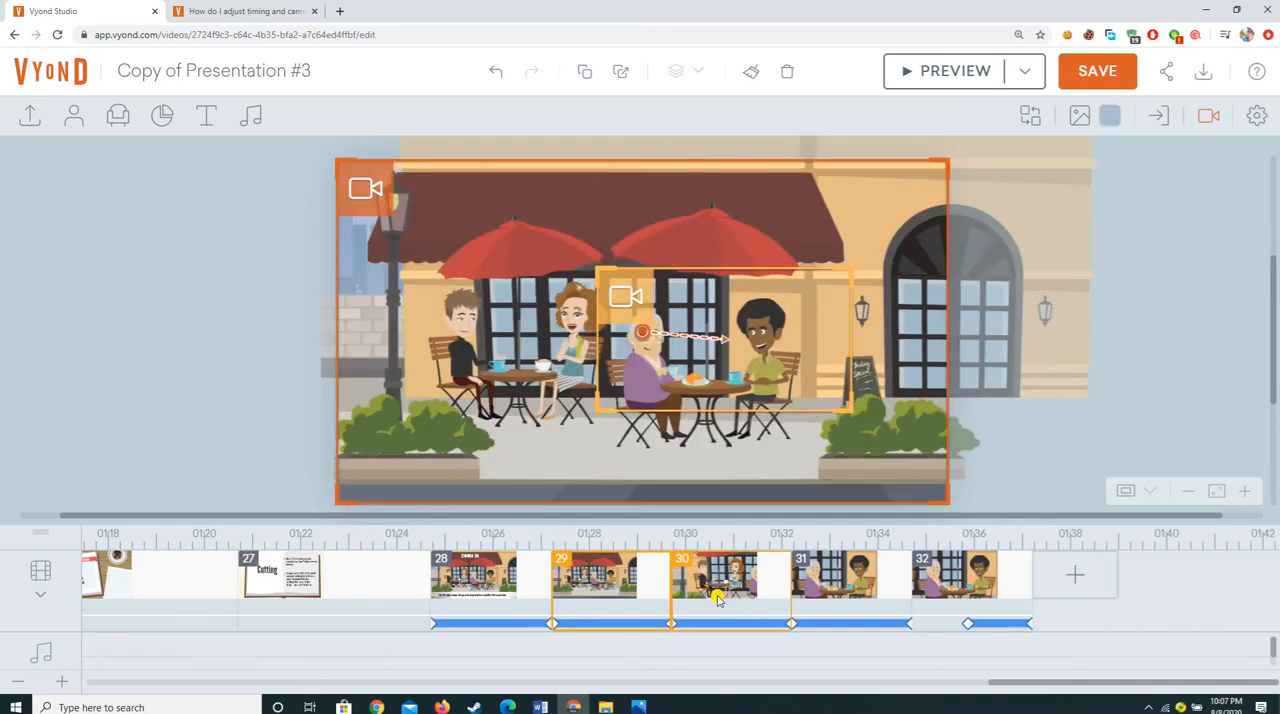
{"action": "left_click", "coordinate": [470, 580]}
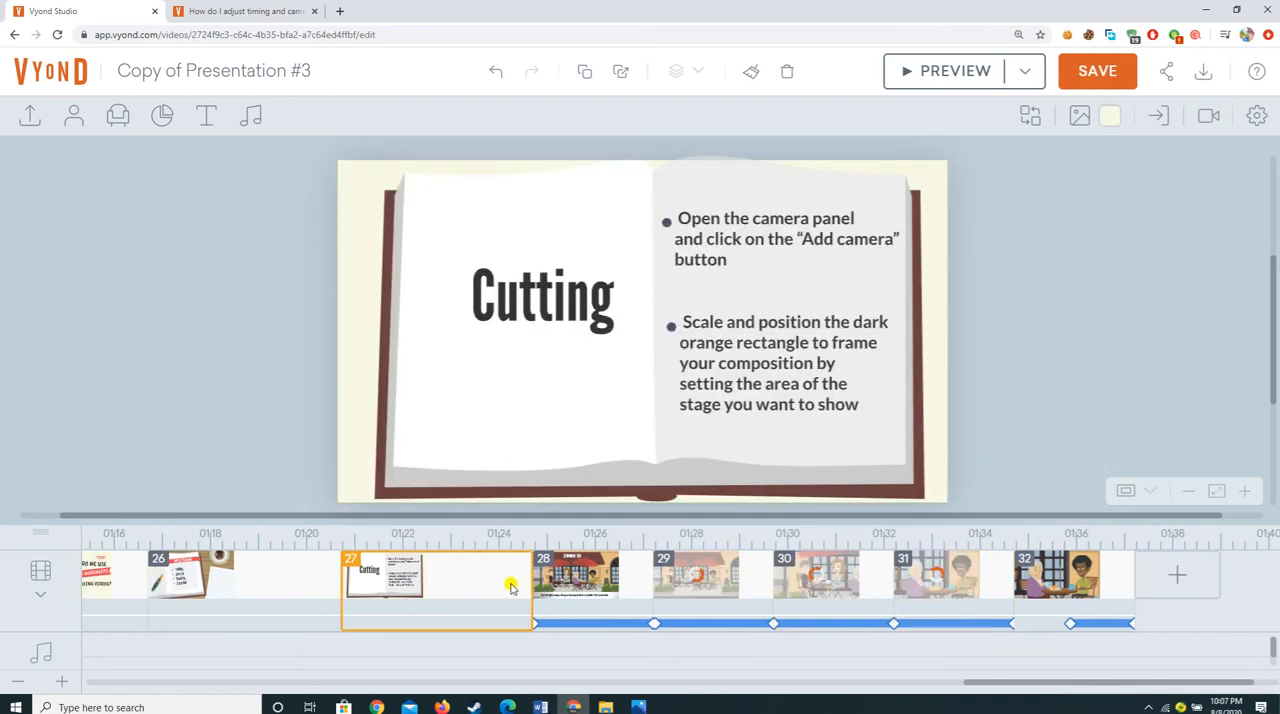
{"action": "left_click", "coordinate": [588, 580]}
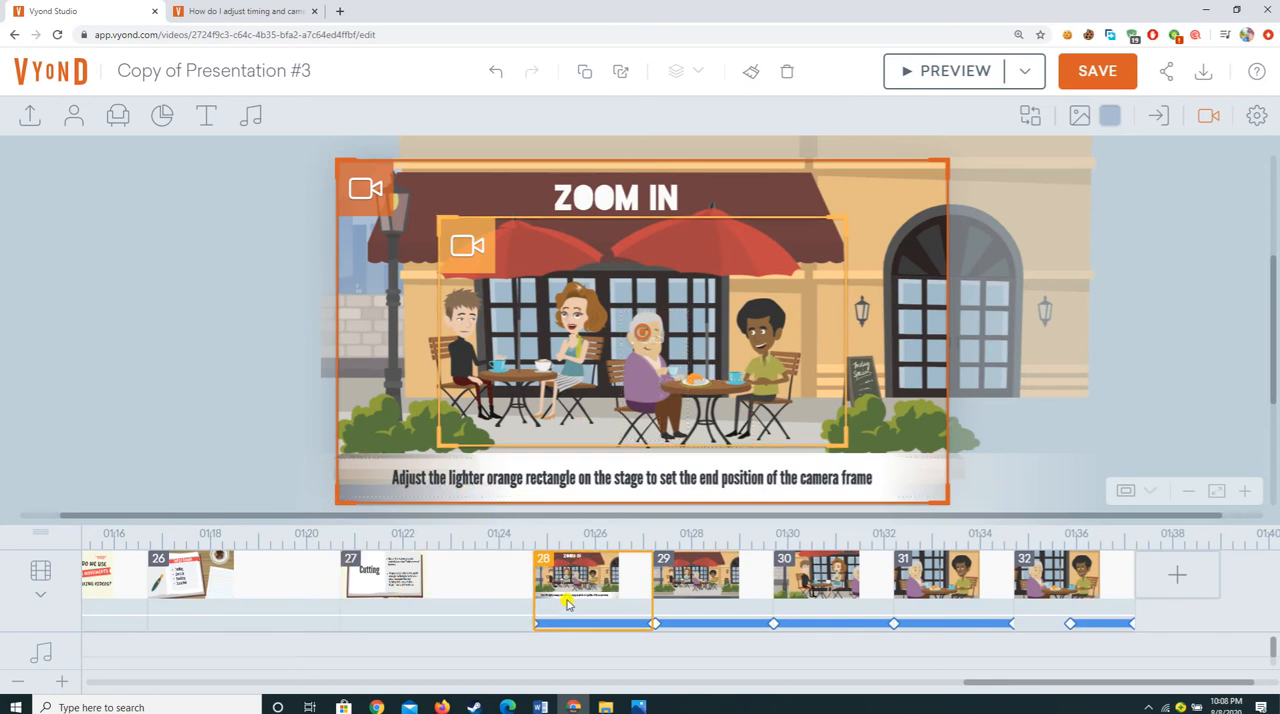
Step: Delete the untitled café scene 29 between the Zoom In and Tracking scenes
{"action": "left_click", "coordinate": [698, 583]}
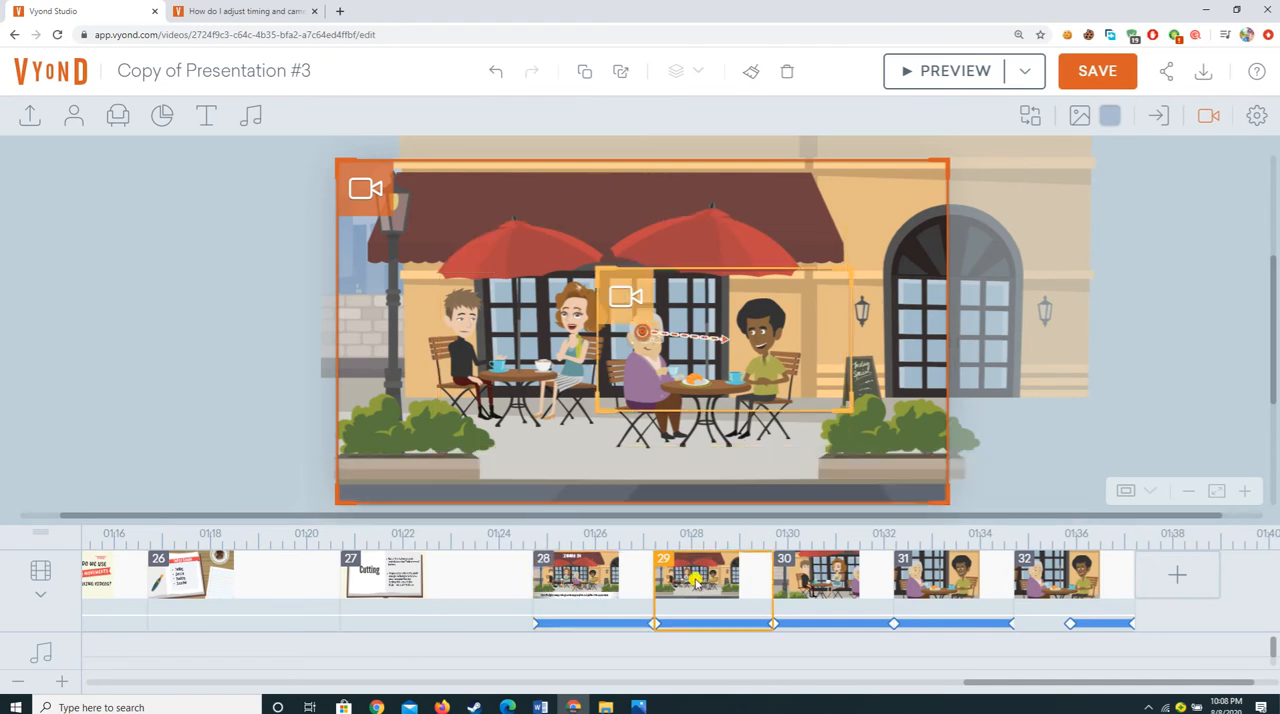
{"action": "right_click", "coordinate": [697, 584]}
{"action": "left_click", "coordinate": [725, 559]}
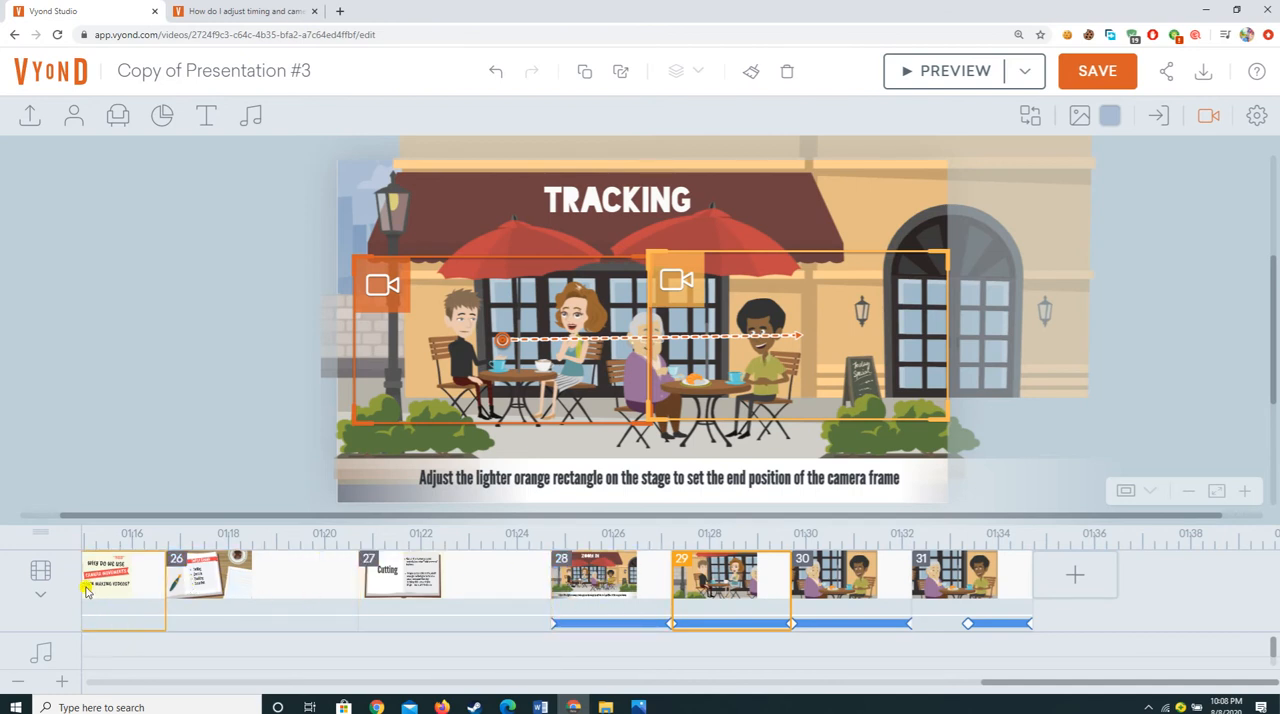
Step: Return to scene 26, Todays Agenda, and review its list of camera techniques
{"action": "mouse_move", "coordinate": [543, 556]}
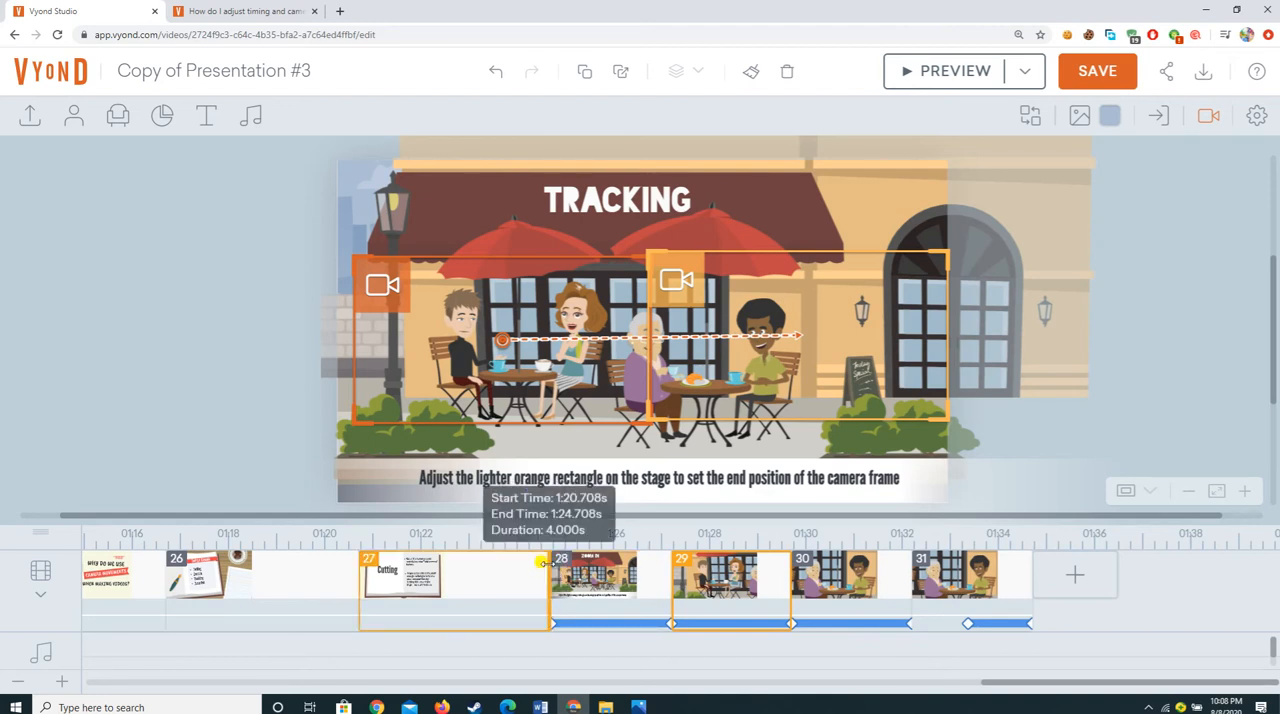
{"action": "left_click", "coordinate": [257, 565]}
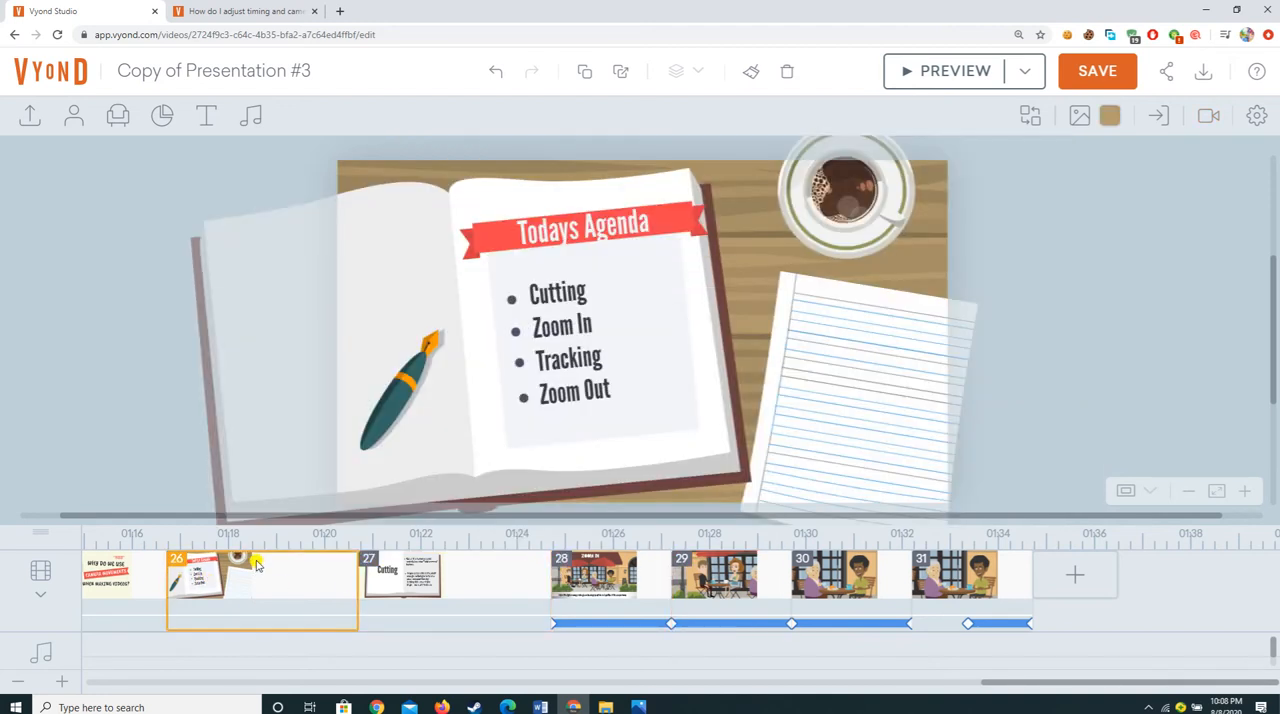
{"action": "left_click", "coordinate": [531, 322]}
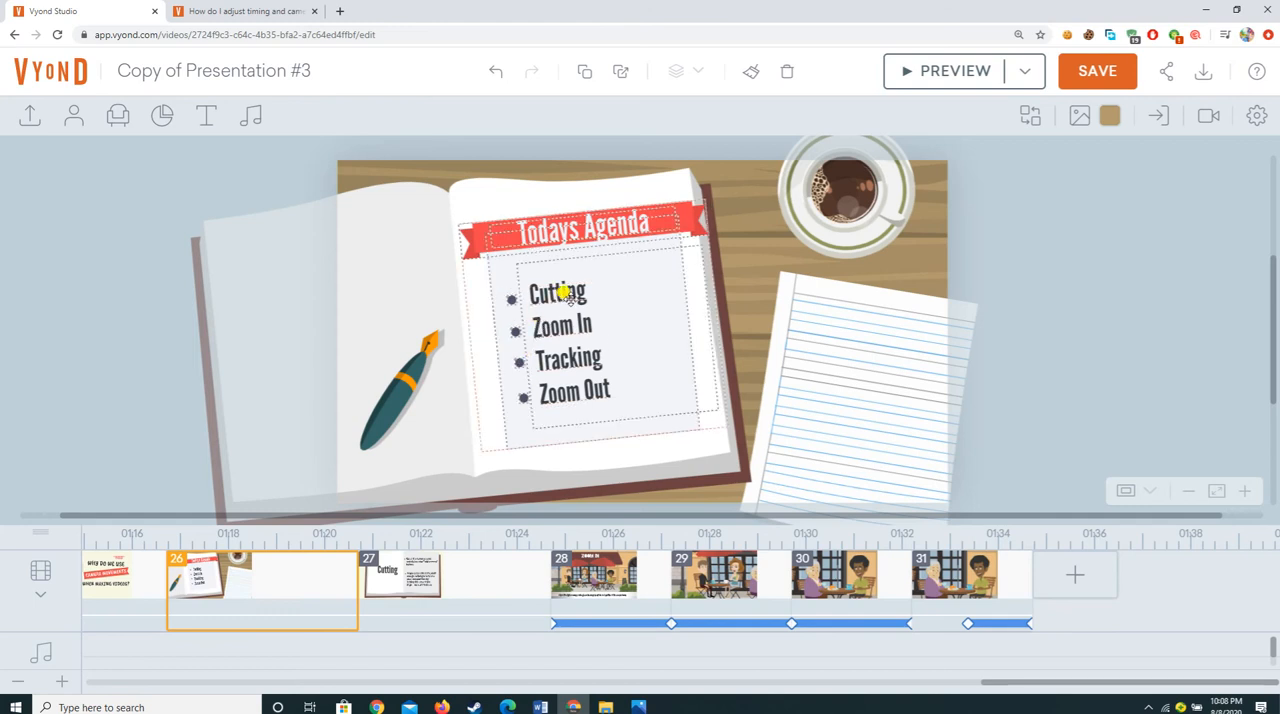
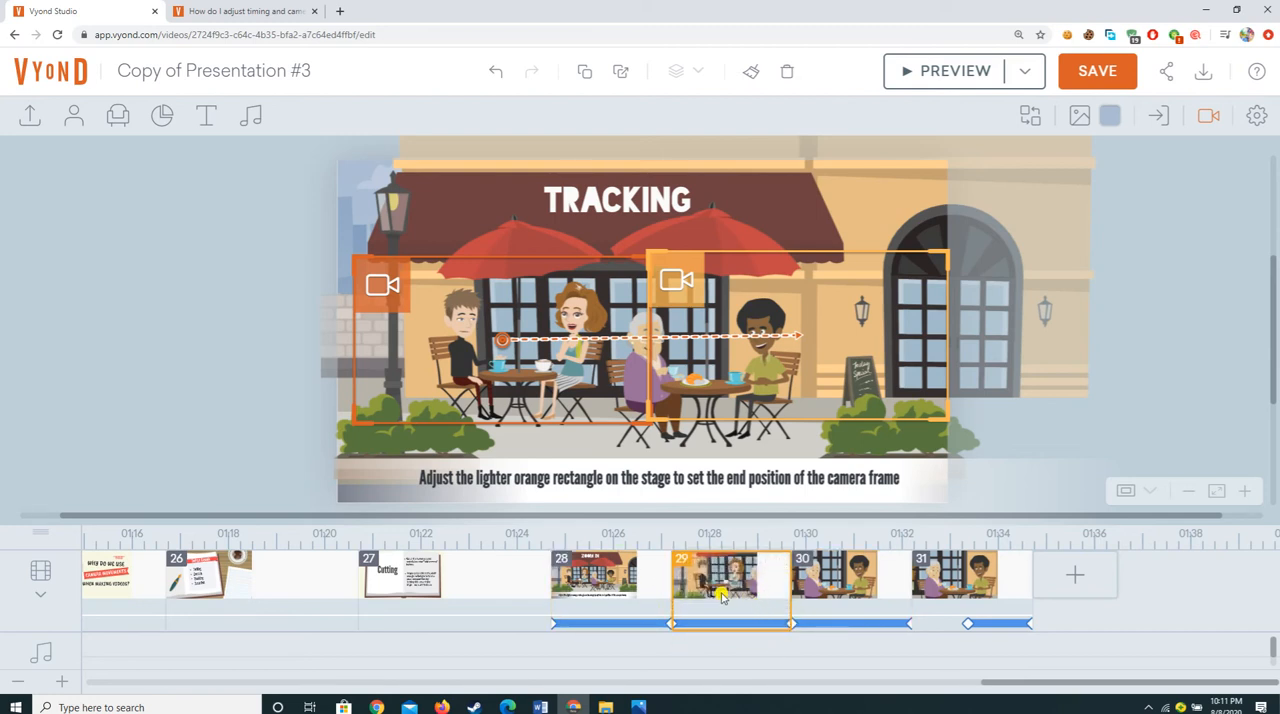
Step: Add a blank scene after the Tracking scene, followed by a scene from the Cafe template in the Catering category
{"action": "right_click", "coordinate": [761, 588]}
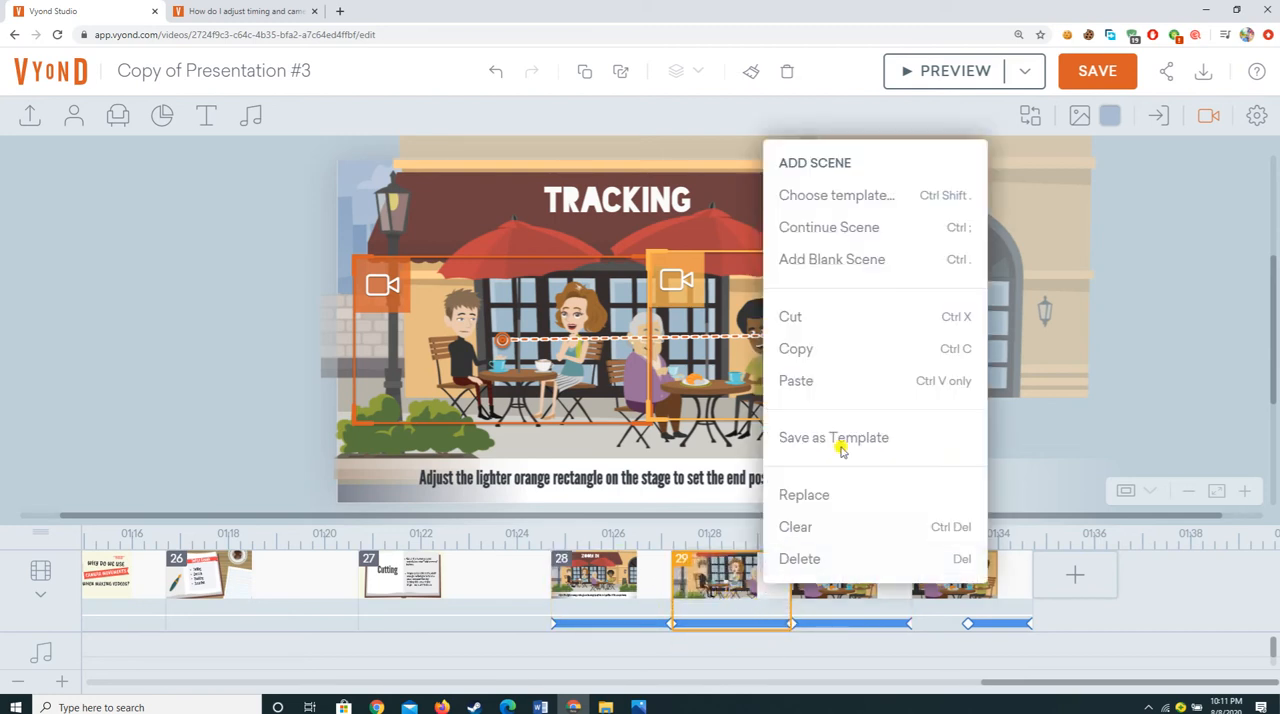
{"action": "left_click", "coordinate": [845, 260]}
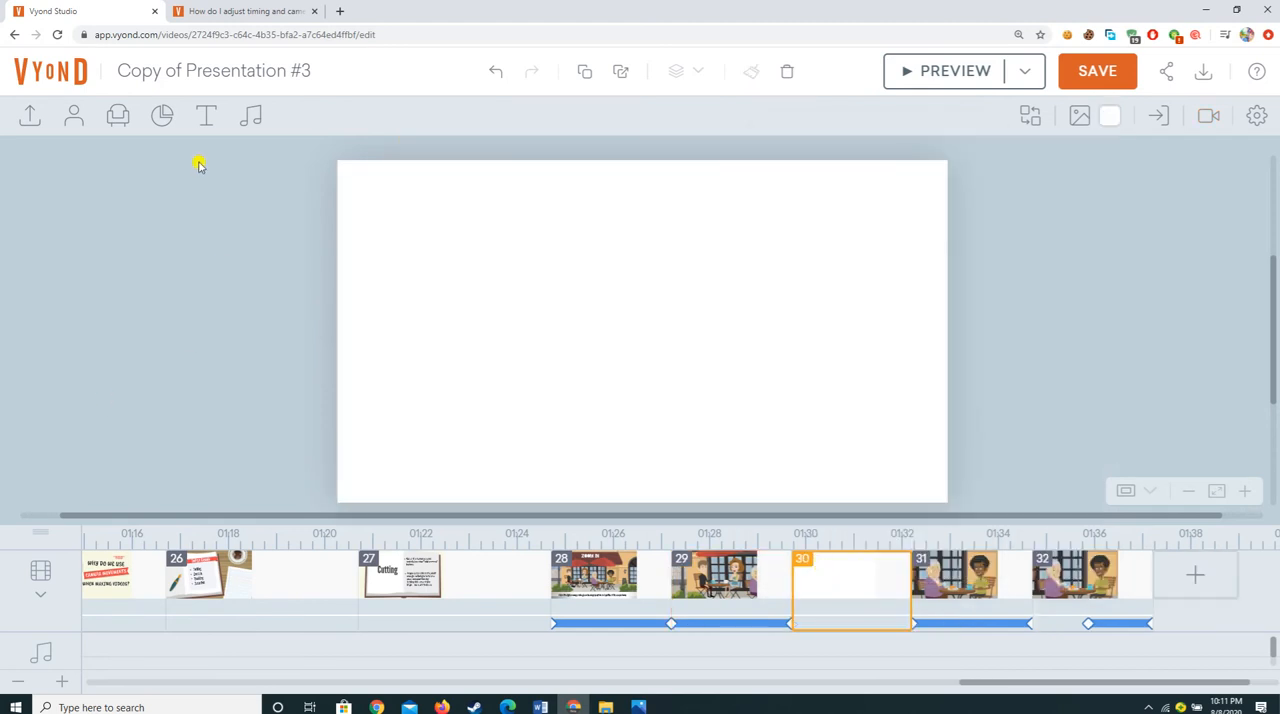
{"action": "right_click", "coordinate": [826, 570]}
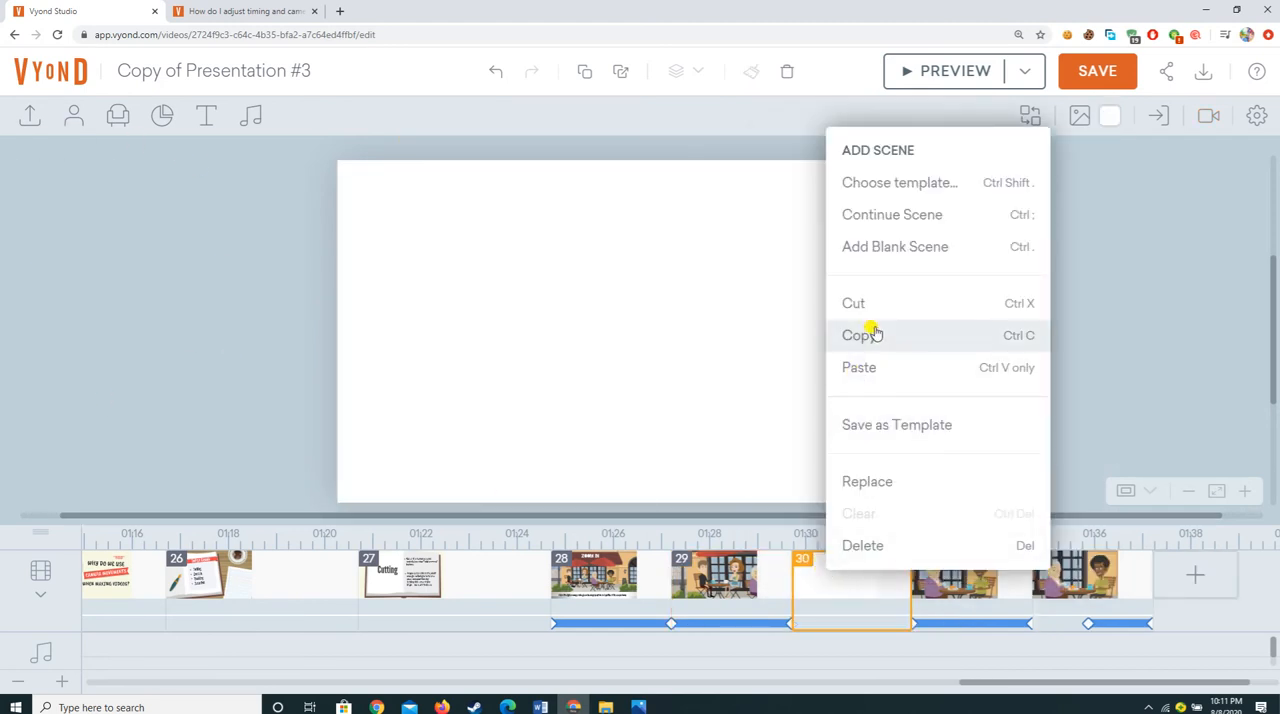
{"action": "left_click", "coordinate": [936, 183]}
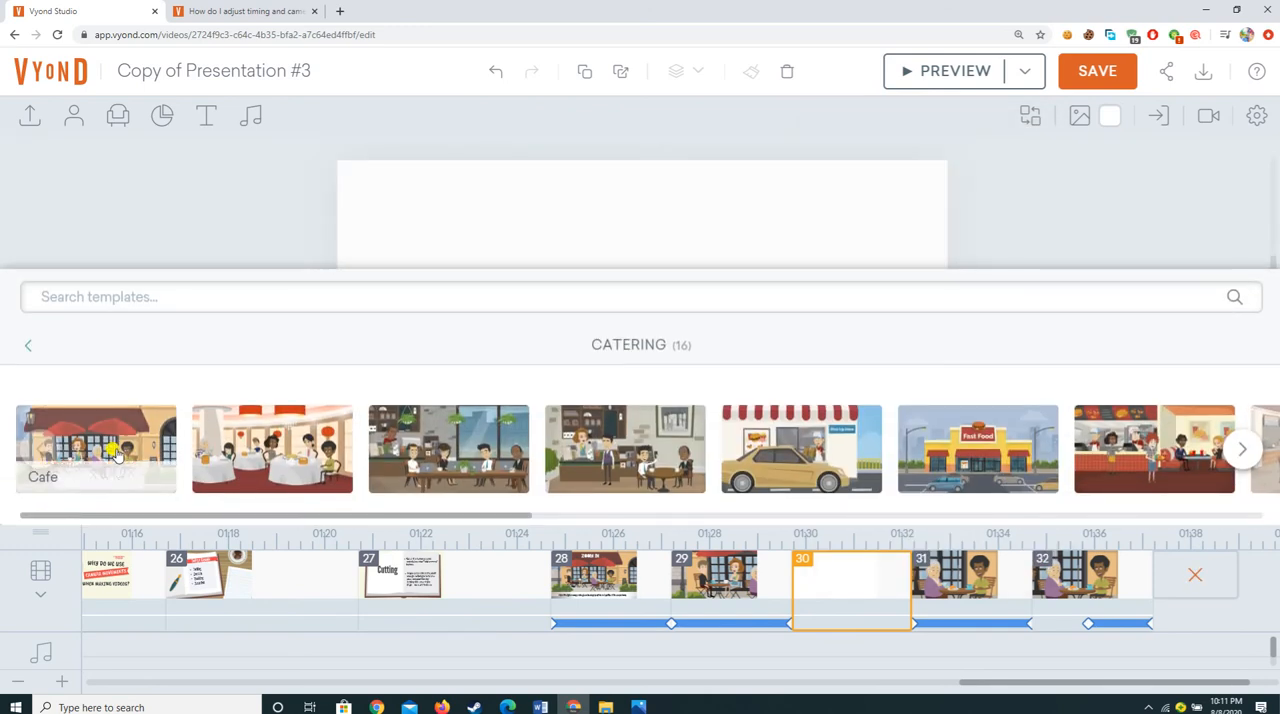
{"action": "left_click", "coordinate": [121, 447]}
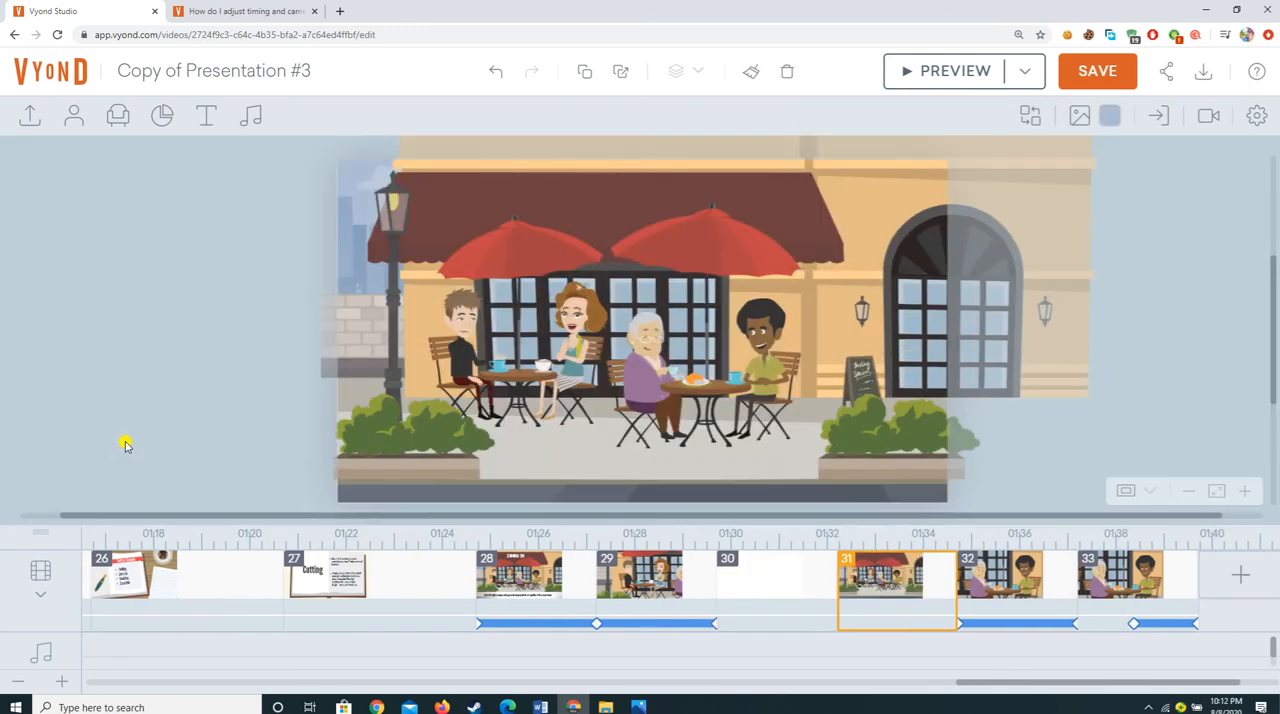
Step: Add a camera to the new café scene
{"action": "left_click", "coordinate": [1205, 120]}
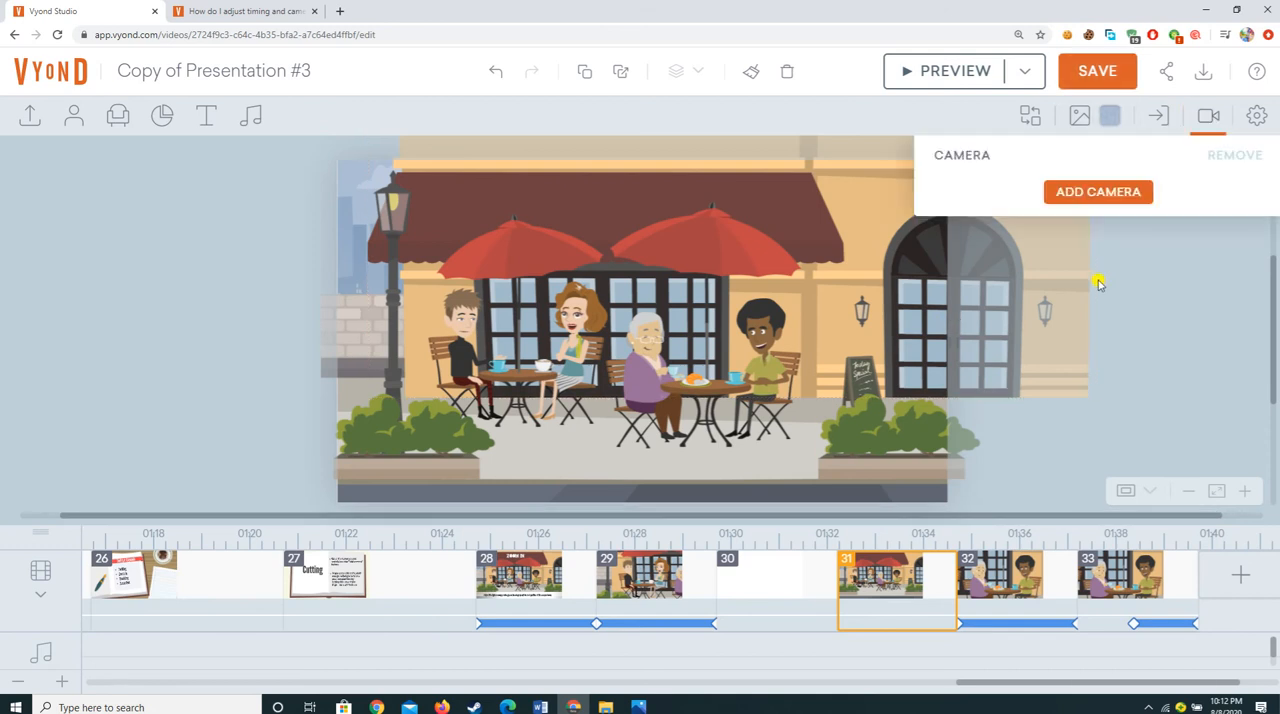
{"action": "left_click", "coordinate": [1107, 195]}
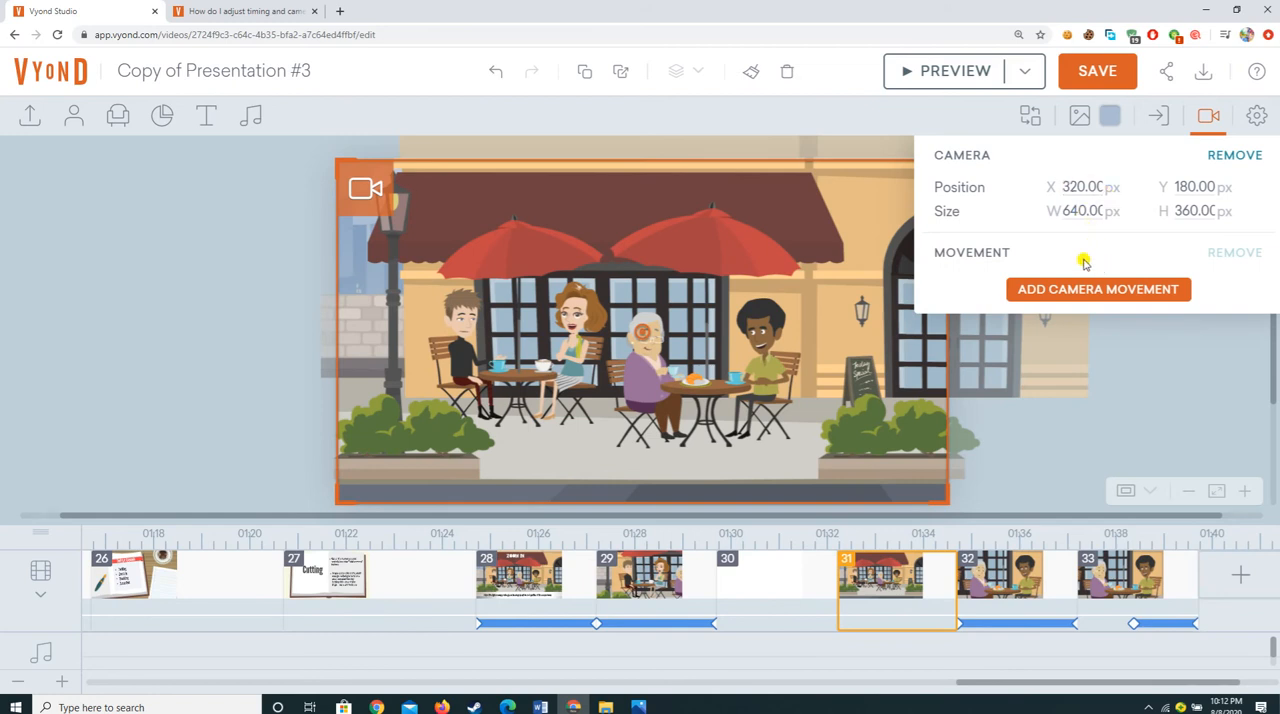
{"action": "left_click", "coordinate": [339, 166]}
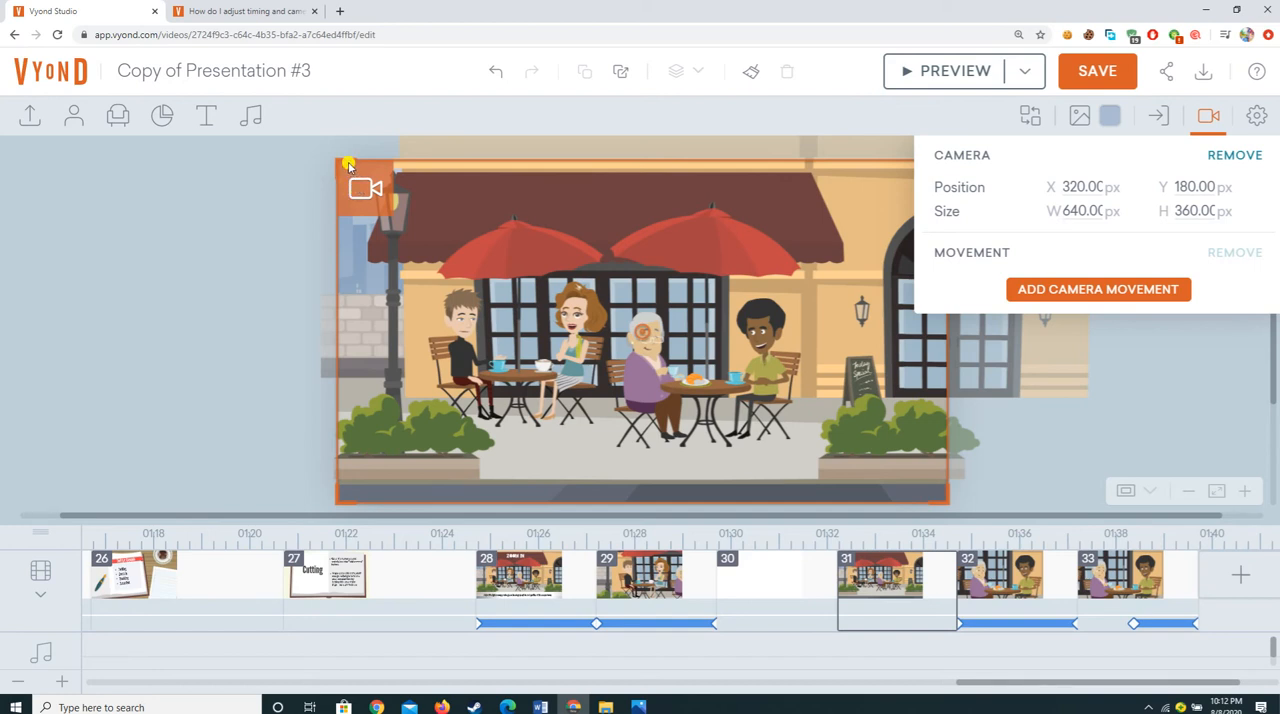
{"action": "left_click_drag", "start_coordinate": [346, 163], "coordinate": [380, 172]}
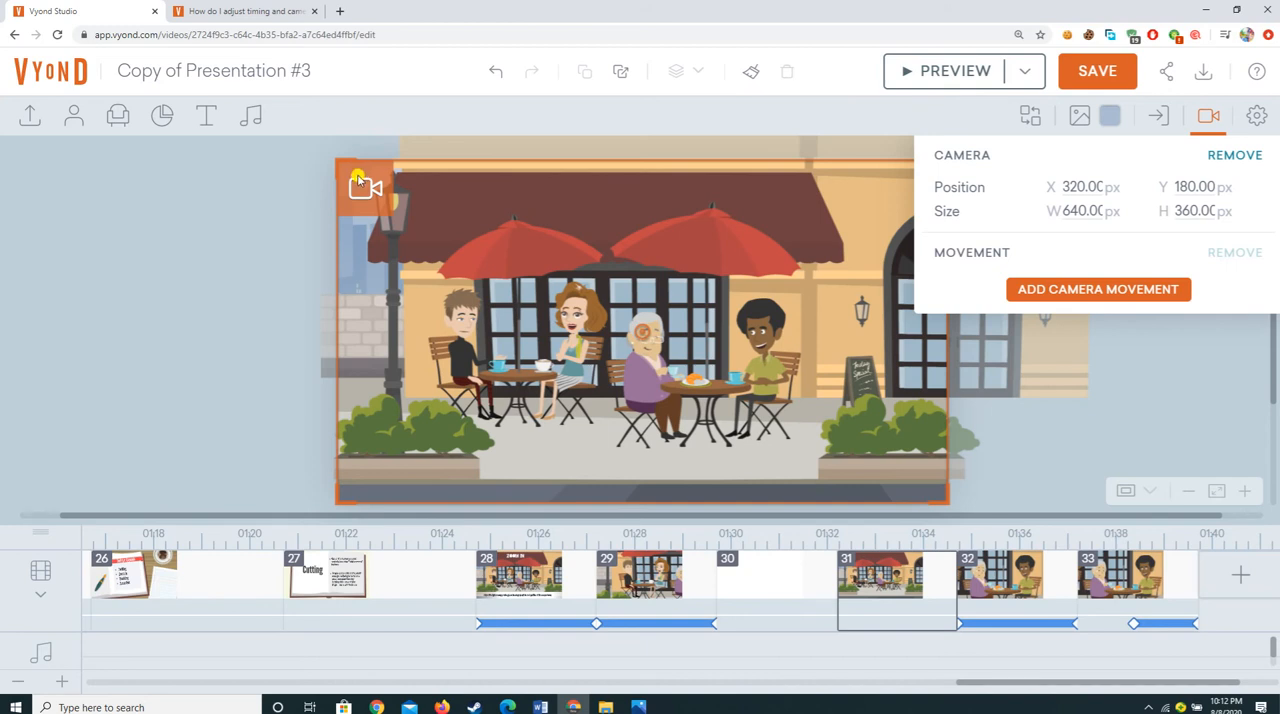
{"action": "left_click", "coordinate": [251, 197]}
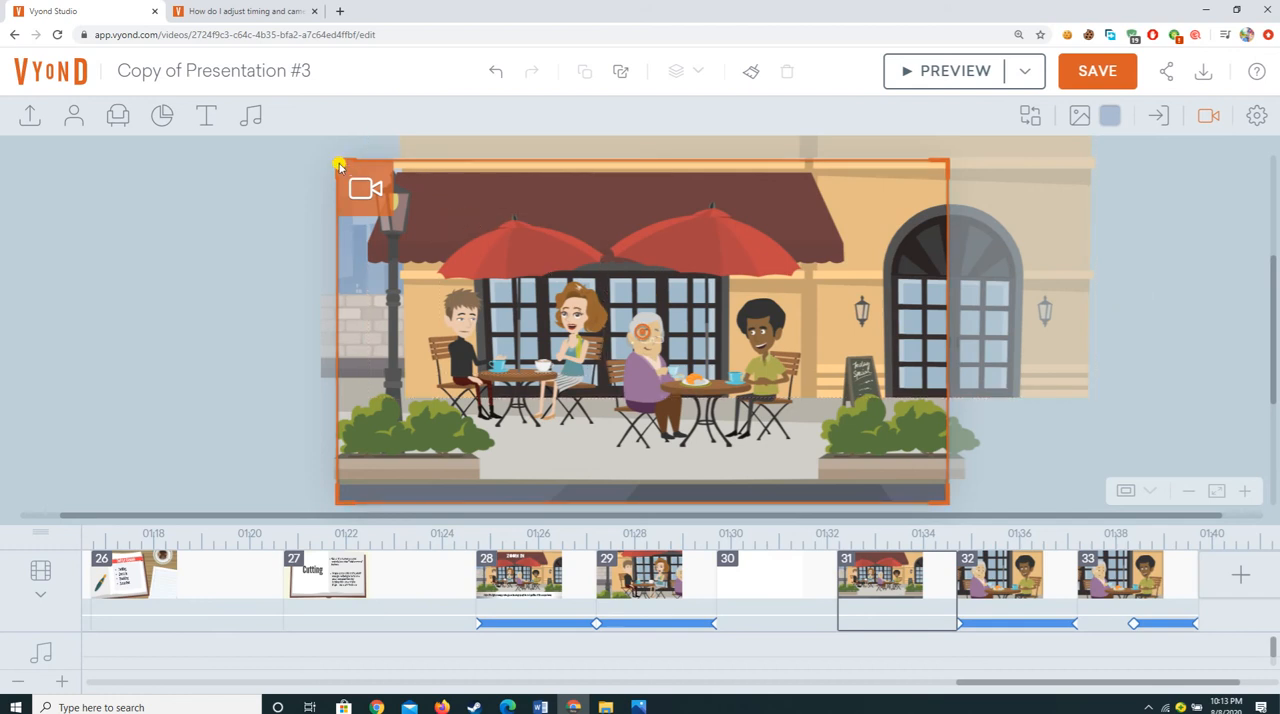
Step: Shrink the camera frame to about 312 × 175 px and place it around the young couple's table
{"action": "left_click_drag", "start_coordinate": [336, 160], "coordinate": [505, 315]}
{"action": "left_click_drag", "start_coordinate": [521, 260], "coordinate": [320, 270]}
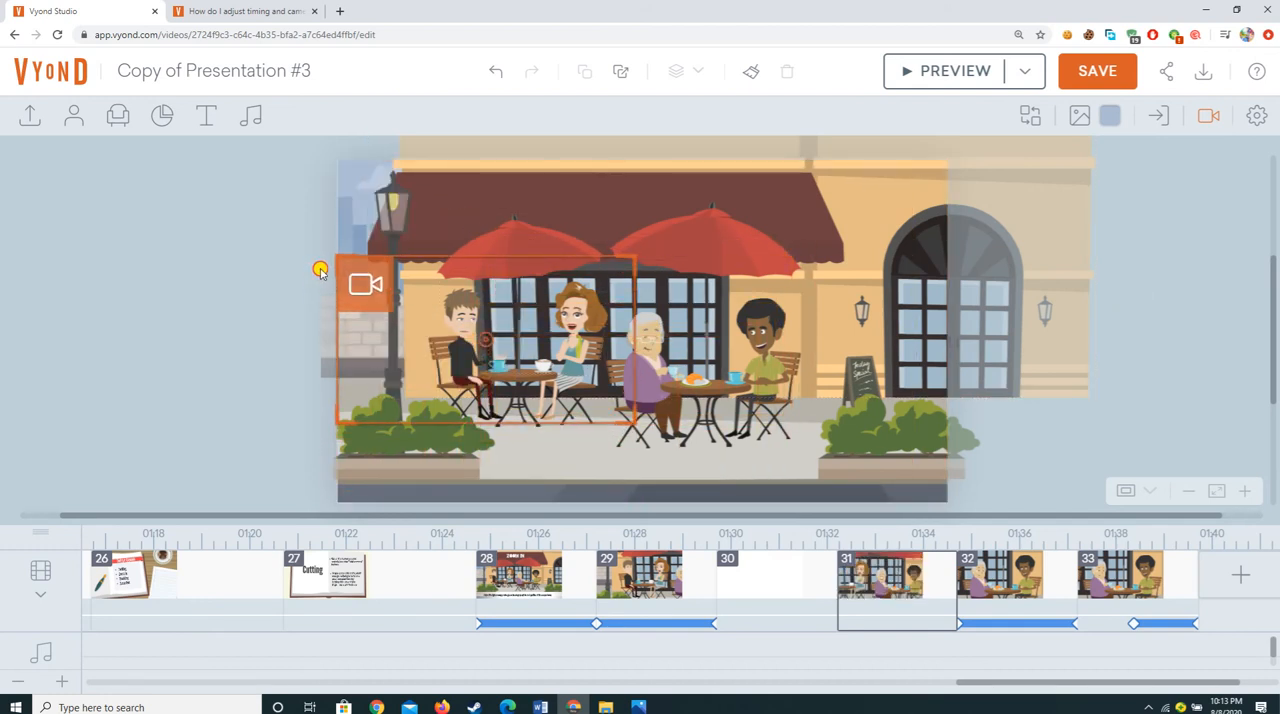
{"action": "left_click_drag", "start_coordinate": [320, 270], "coordinate": [319, 274]}
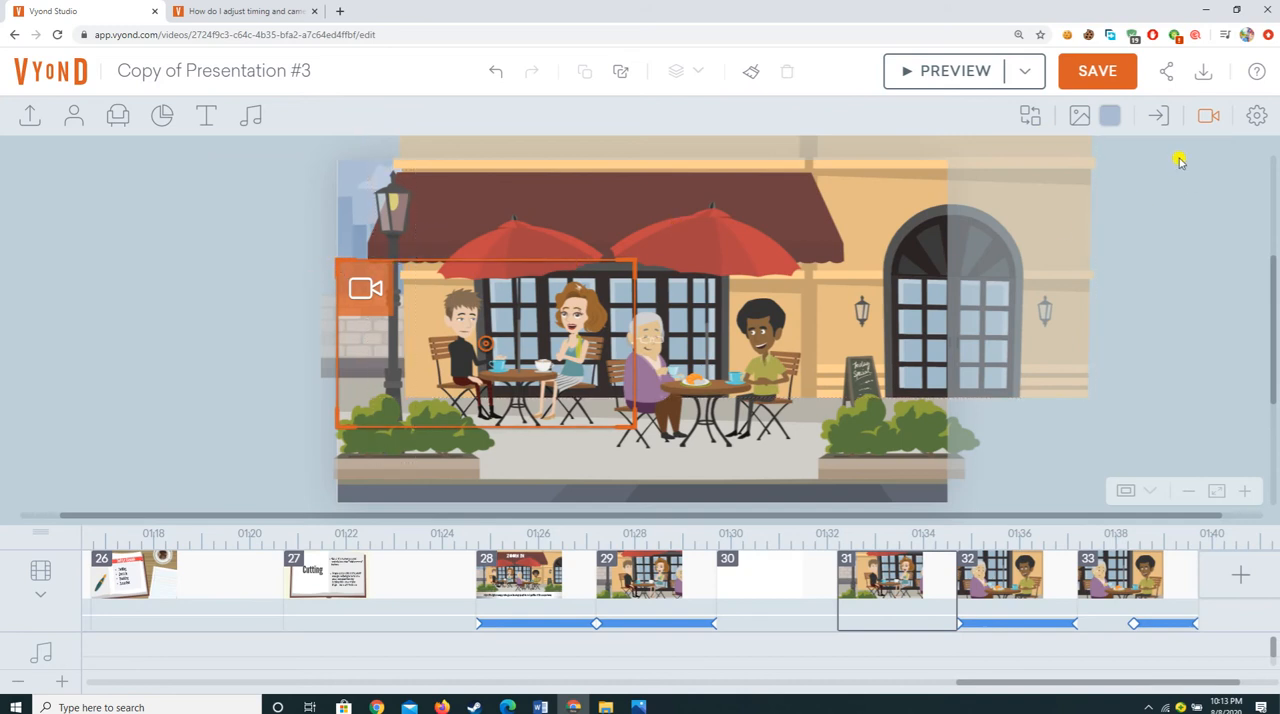
Step: Add a camera movement and place its end frame around the table with the elderly woman and the man in green
{"action": "left_click", "coordinate": [1208, 116]}
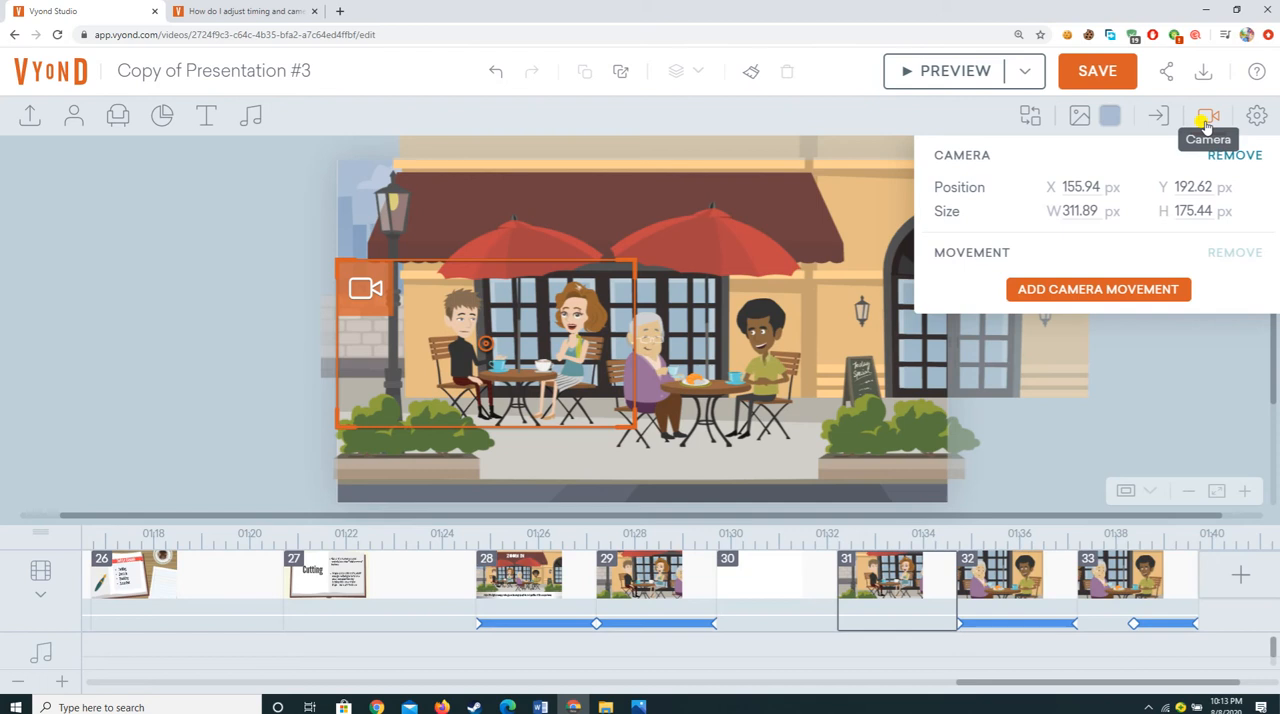
{"action": "left_click", "coordinate": [1124, 296]}
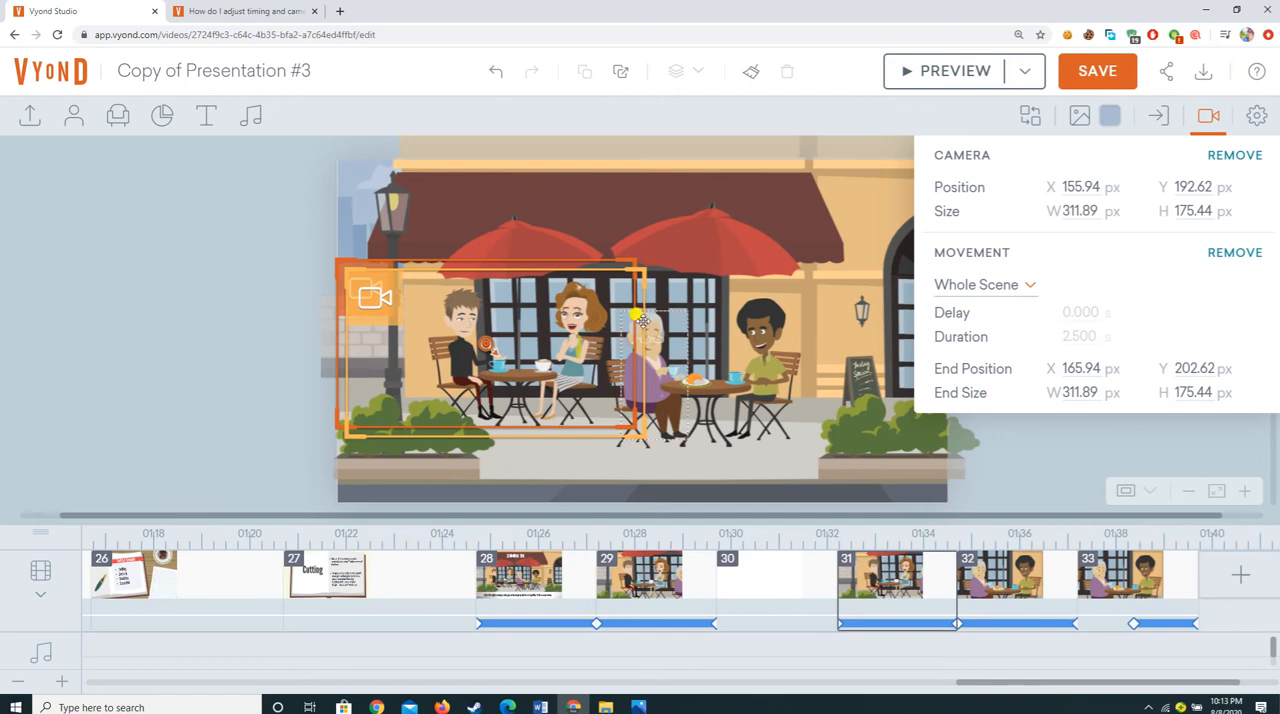
{"action": "mouse_move", "coordinate": [384, 272]}
{"action": "left_mouse_down"}
{"action": "mouse_move", "coordinate": [450, 162]}
{"action": "mouse_move", "coordinate": [388, 280]}
{"action": "mouse_move", "coordinate": [402, 265]}
{"action": "left_mouse_up"}
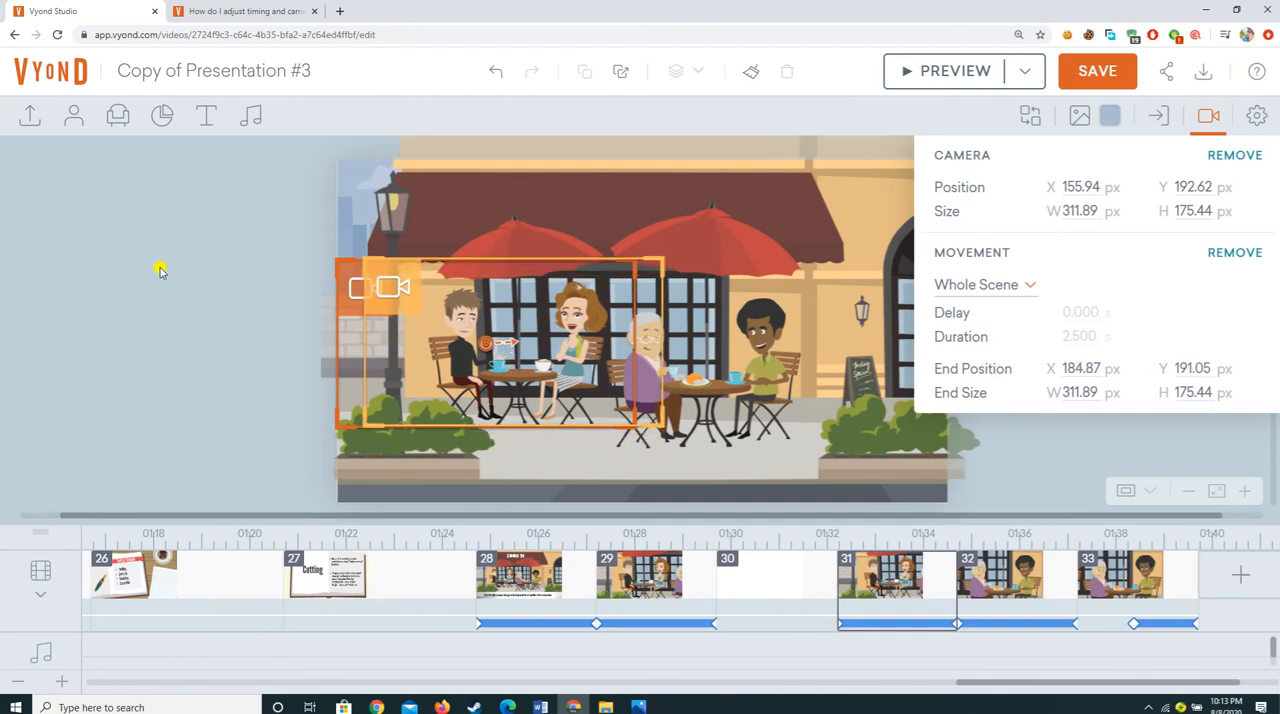
{"action": "left_click", "coordinate": [155, 272]}
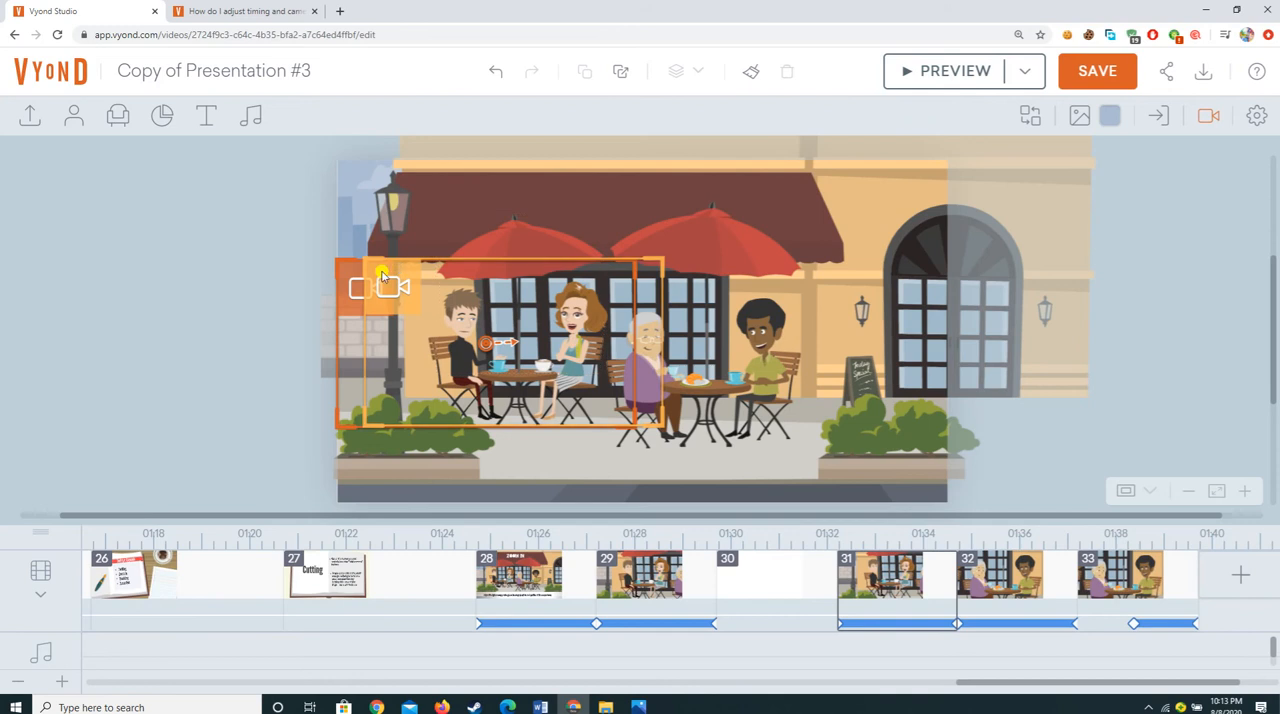
{"action": "left_click_drag", "start_coordinate": [380, 272], "coordinate": [607, 270]}
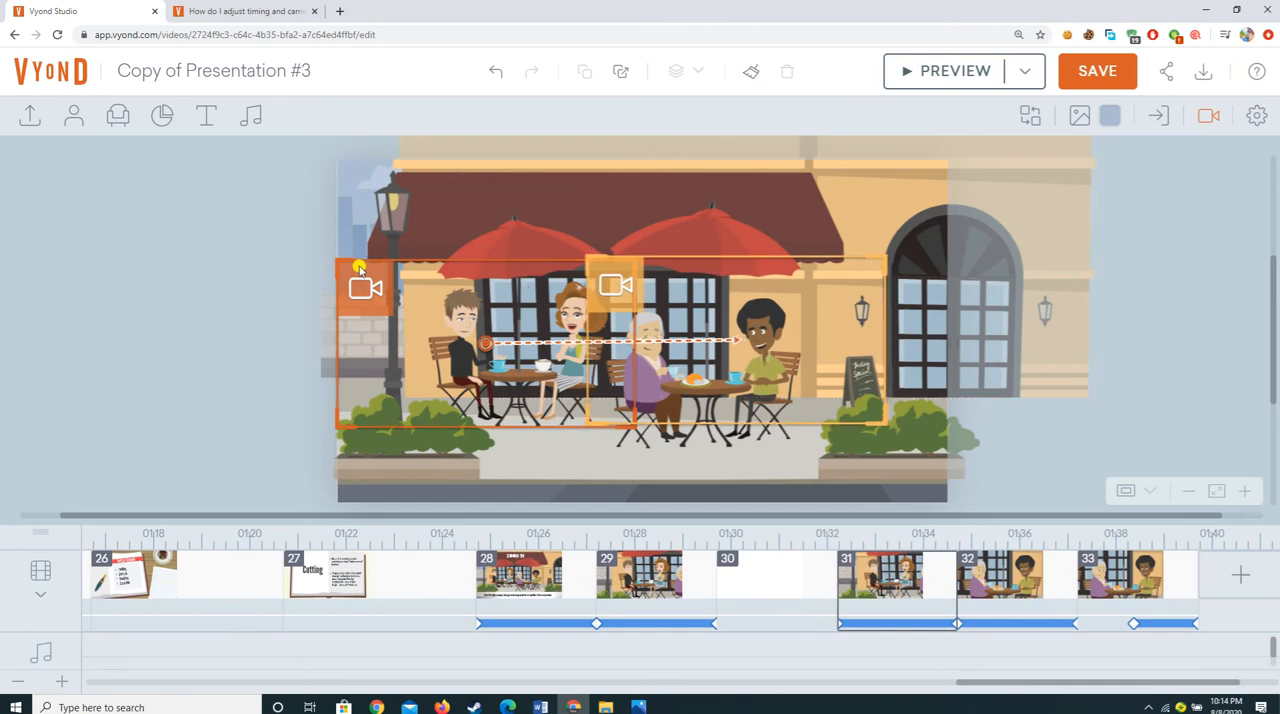
{"action": "left_click_drag", "start_coordinate": [616, 265], "coordinate": [632, 268]}
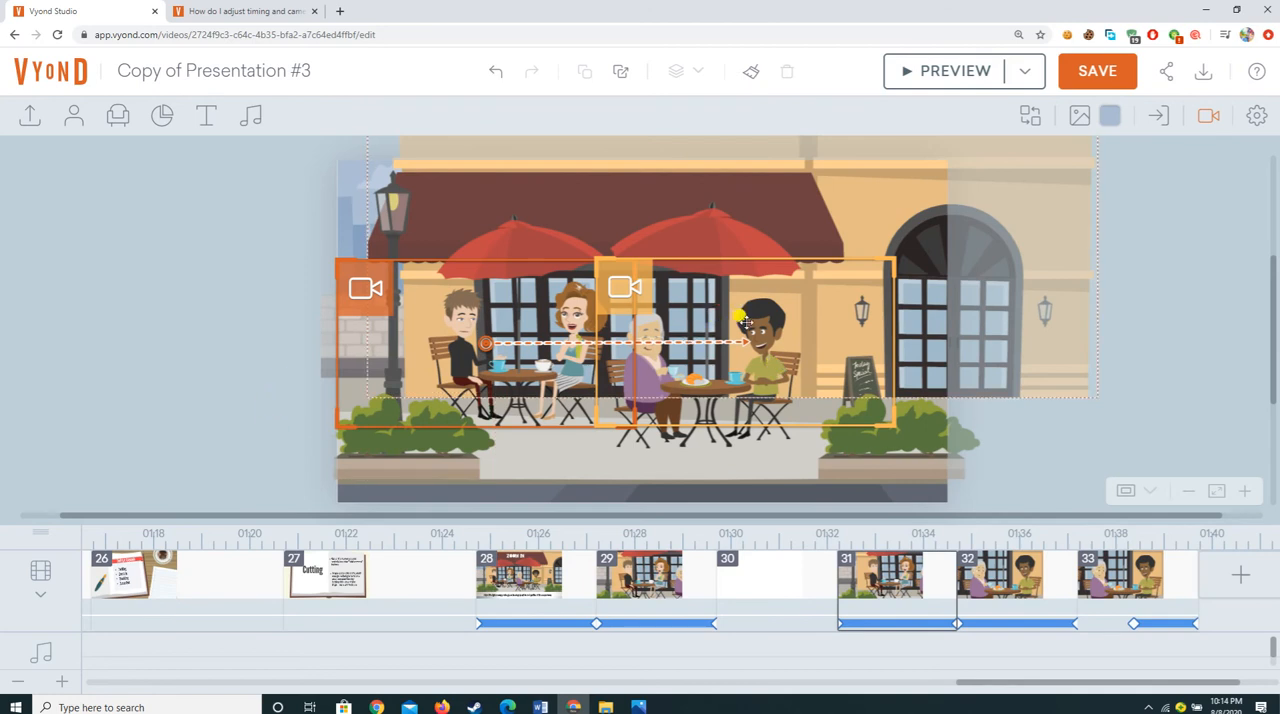
Step: Swap the start and end camera frames so the camera tracks from the elderly woman's table to the young couple's table
{"action": "mouse_move", "coordinate": [345, 271]}
{"action": "left_mouse_down"}
{"action": "mouse_move", "coordinate": [655, 270]}
{"action": "mouse_move", "coordinate": [346, 282]}
{"action": "left_mouse_up"}
{"action": "left_click_drag", "start_coordinate": [688, 272], "coordinate": [685, 280]}
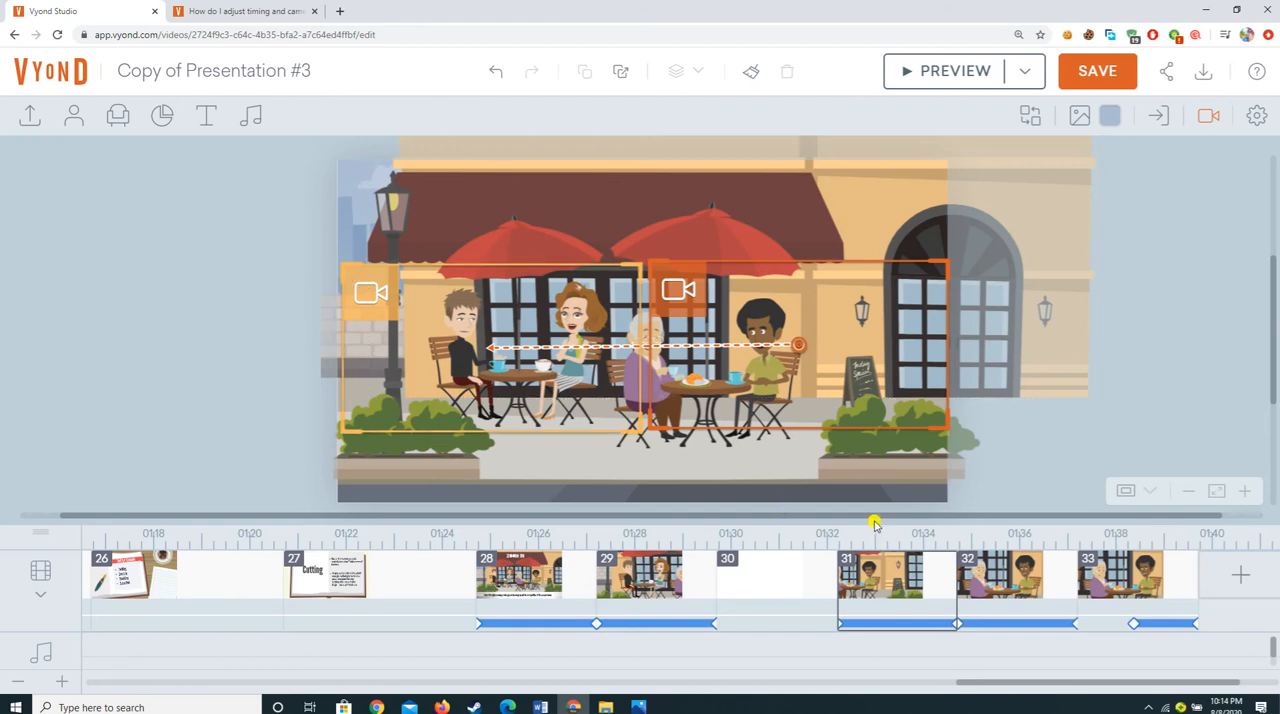
{"action": "left_click", "coordinate": [875, 597]}
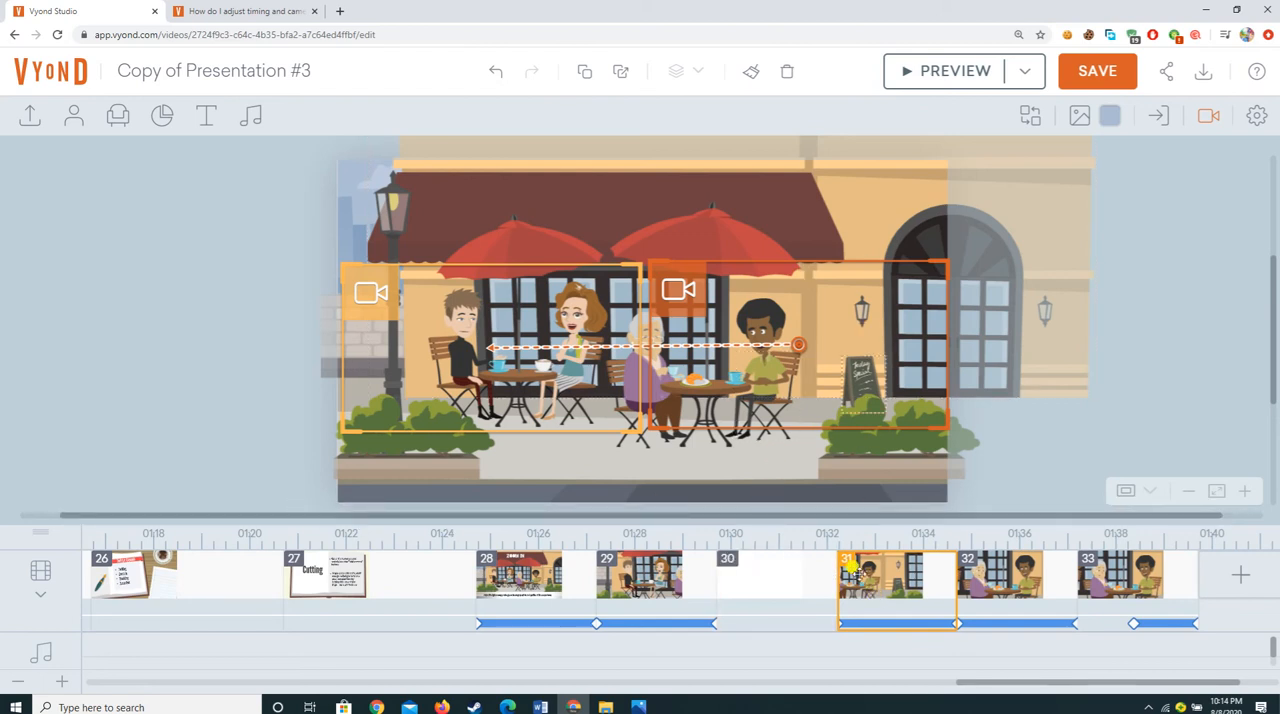
{"action": "left_click", "coordinate": [963, 66]}
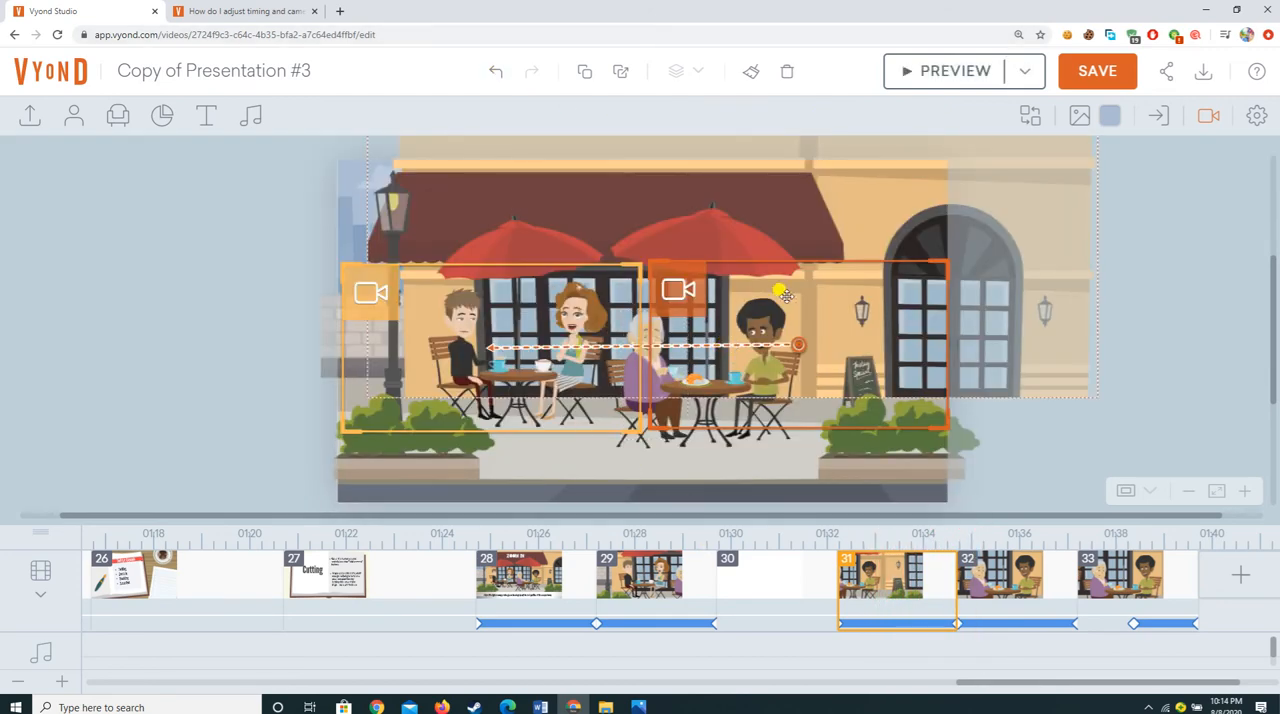
{"action": "left_click", "coordinate": [485, 308]}
{"action": "left_click_drag", "start_coordinate": [485, 308], "coordinate": [265, 347]}
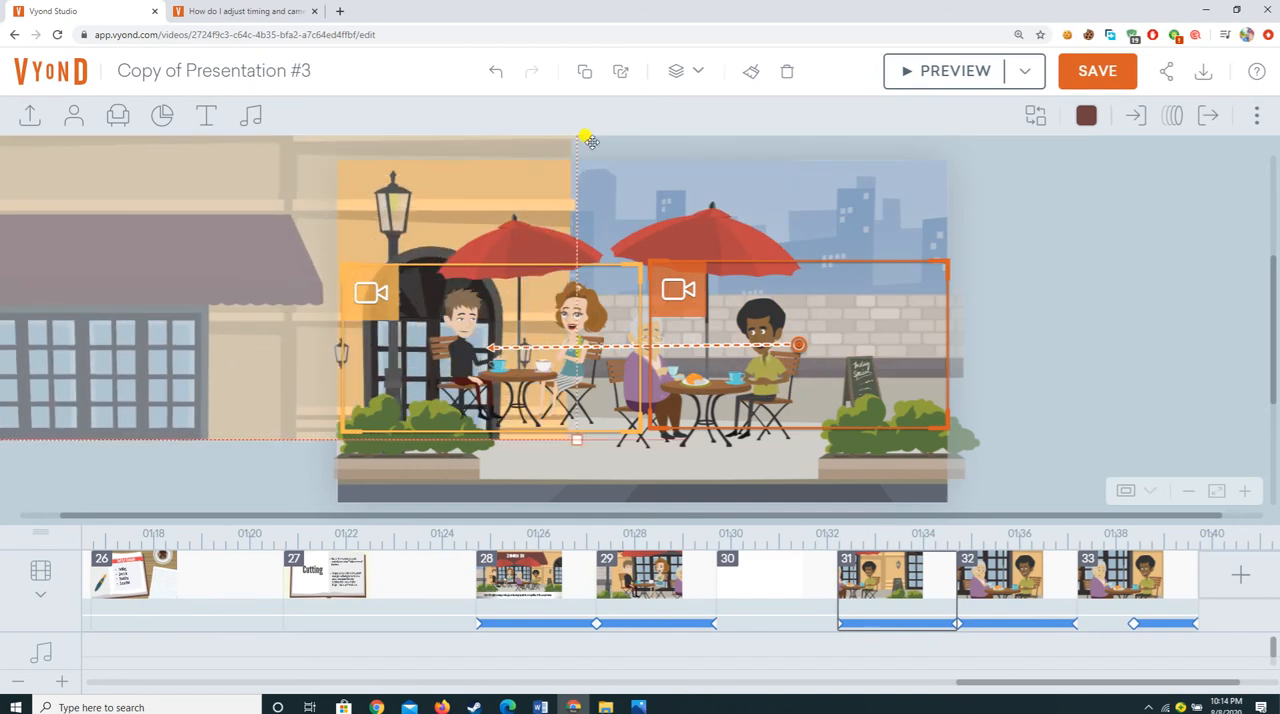
{"action": "left_click", "coordinate": [493, 72]}
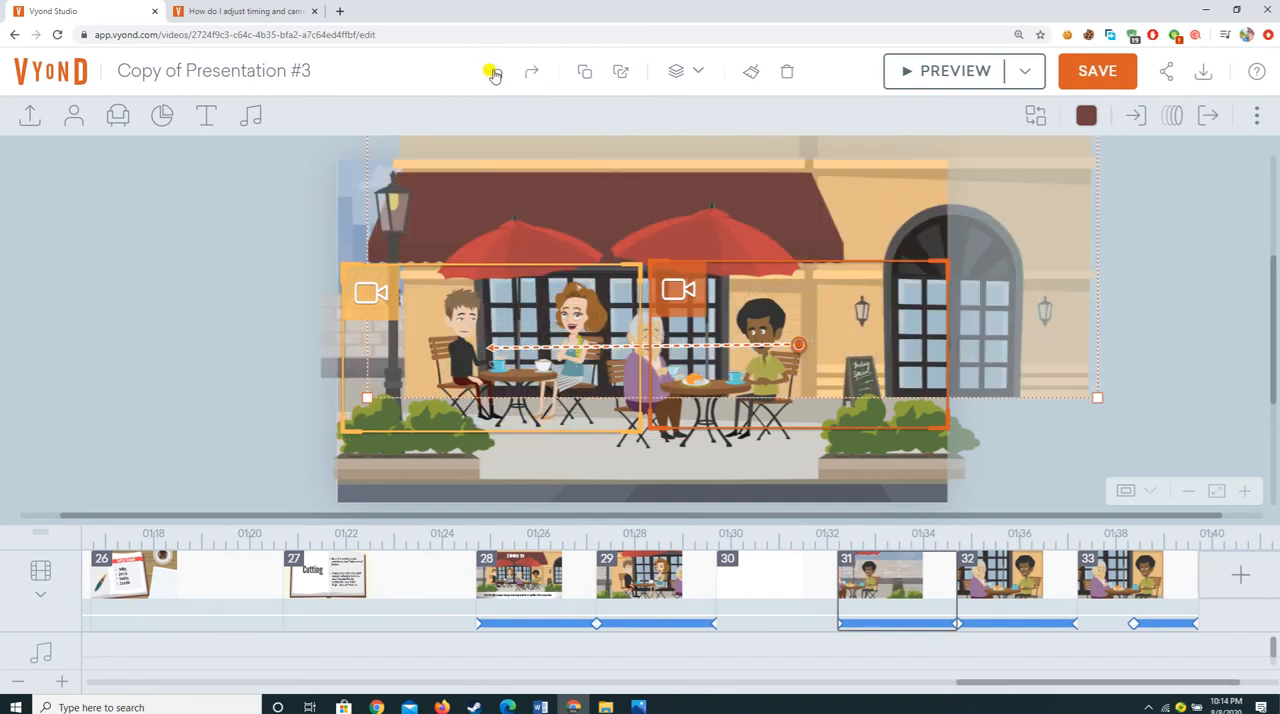
Step: Return the start frame to the young couple's table and the end frame to the elderly woman's table, undoing the extra start-frame adjustment
{"action": "left_click_drag", "start_coordinate": [672, 271], "coordinate": [120, 306]}
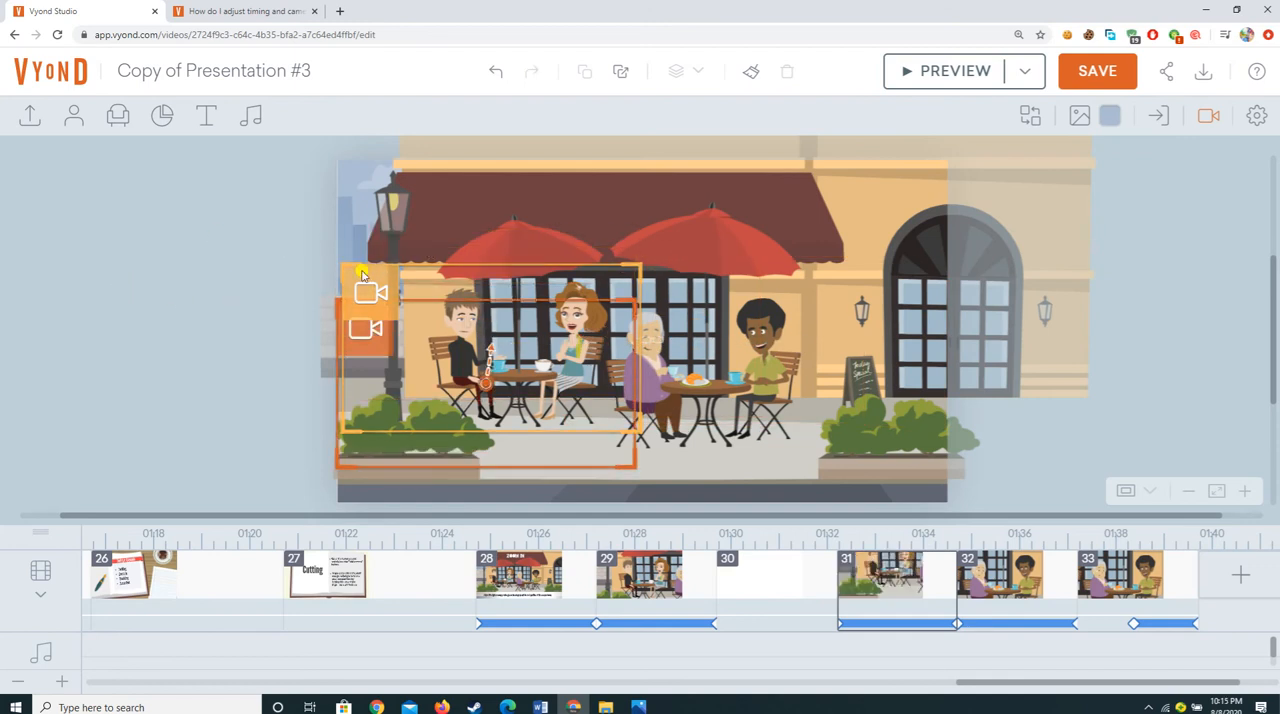
{"action": "left_click_drag", "start_coordinate": [366, 277], "coordinate": [746, 287]}
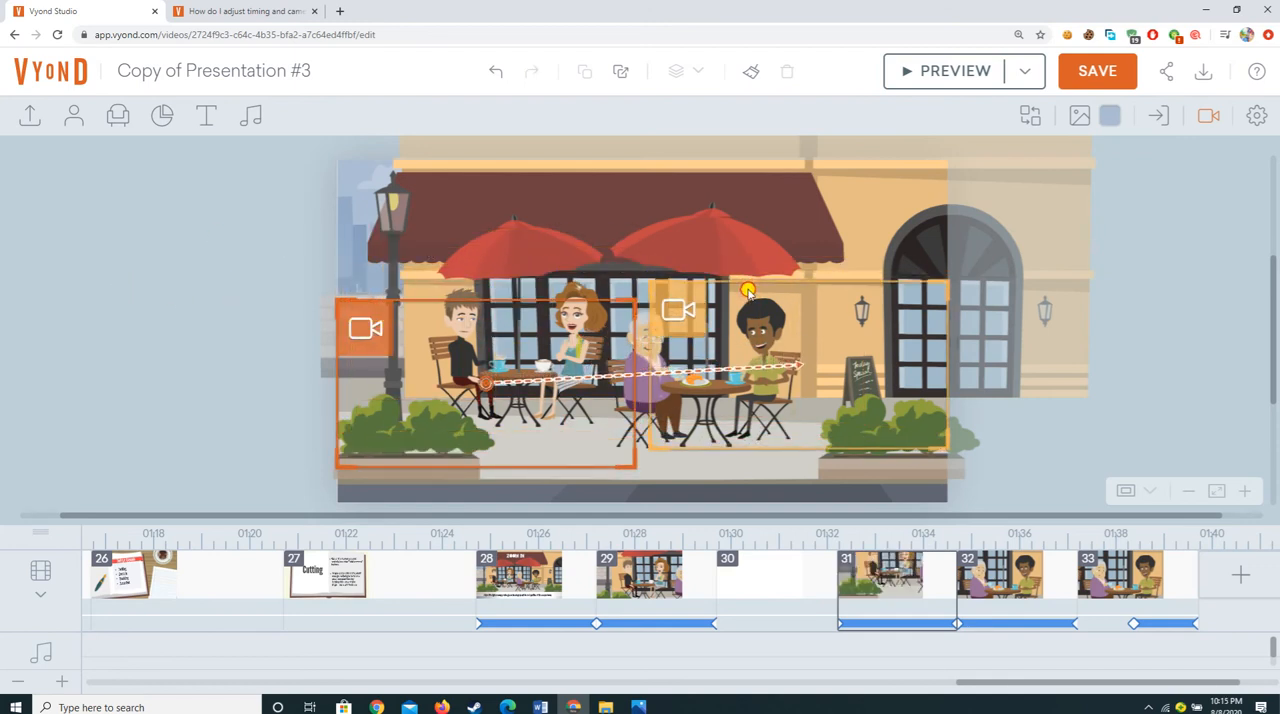
{"action": "left_click_drag", "start_coordinate": [337, 297], "coordinate": [366, 270]}
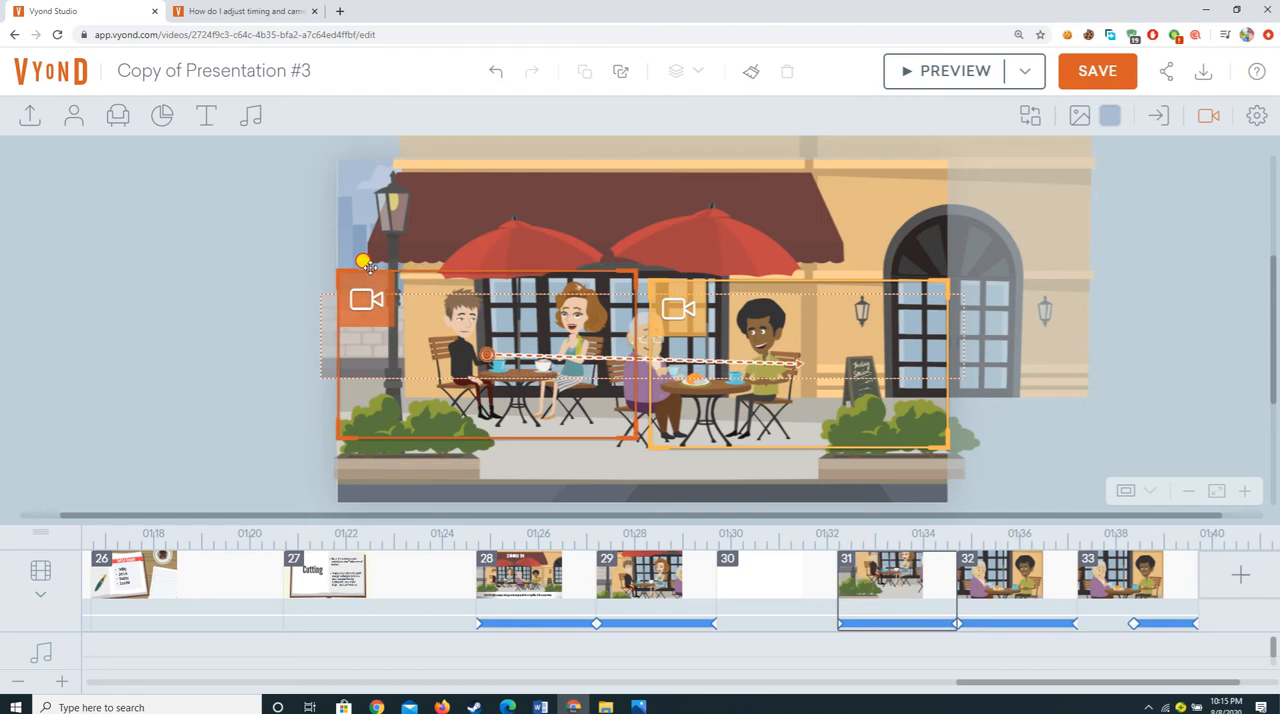
{"action": "left_click_drag", "start_coordinate": [778, 286], "coordinate": [777, 258]}
{"action": "left_click", "coordinate": [495, 71]}
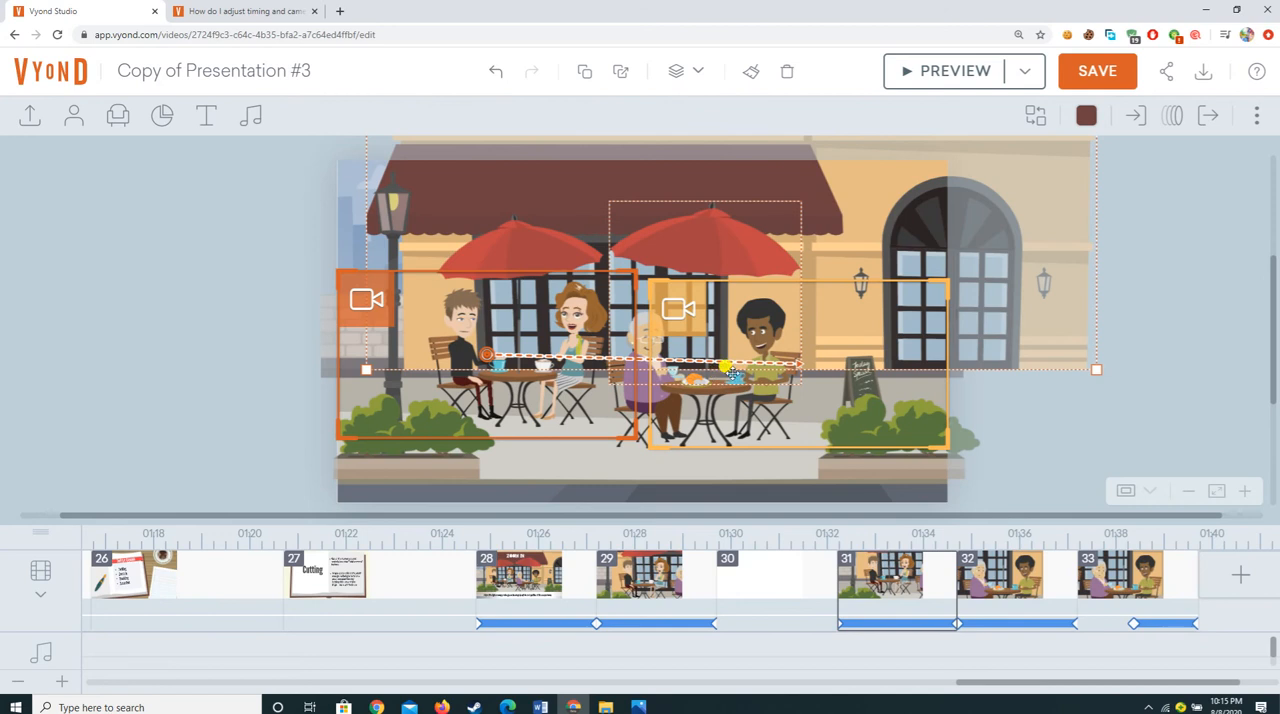
{"action": "left_click", "coordinate": [491, 73]}
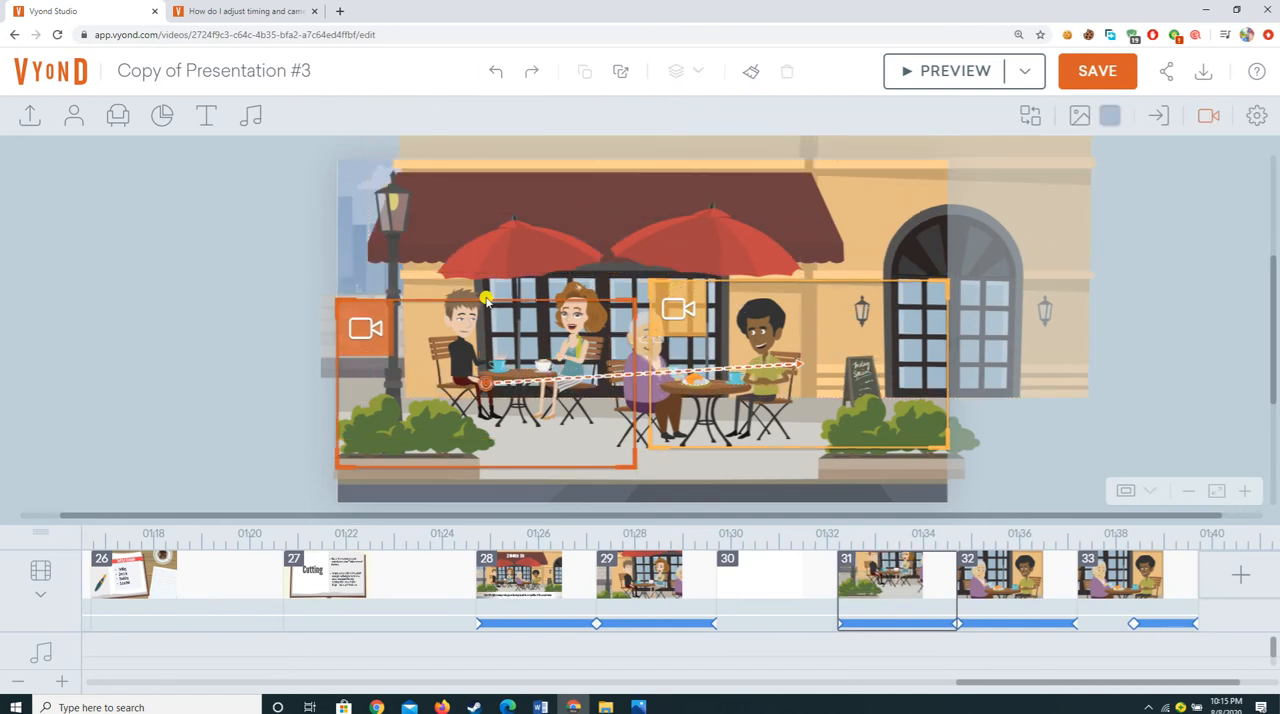
Step: Align the start and end camera frames at the same height so the tracking path runs horizontally
{"action": "left_click_drag", "start_coordinate": [352, 305], "coordinate": [353, 281]}
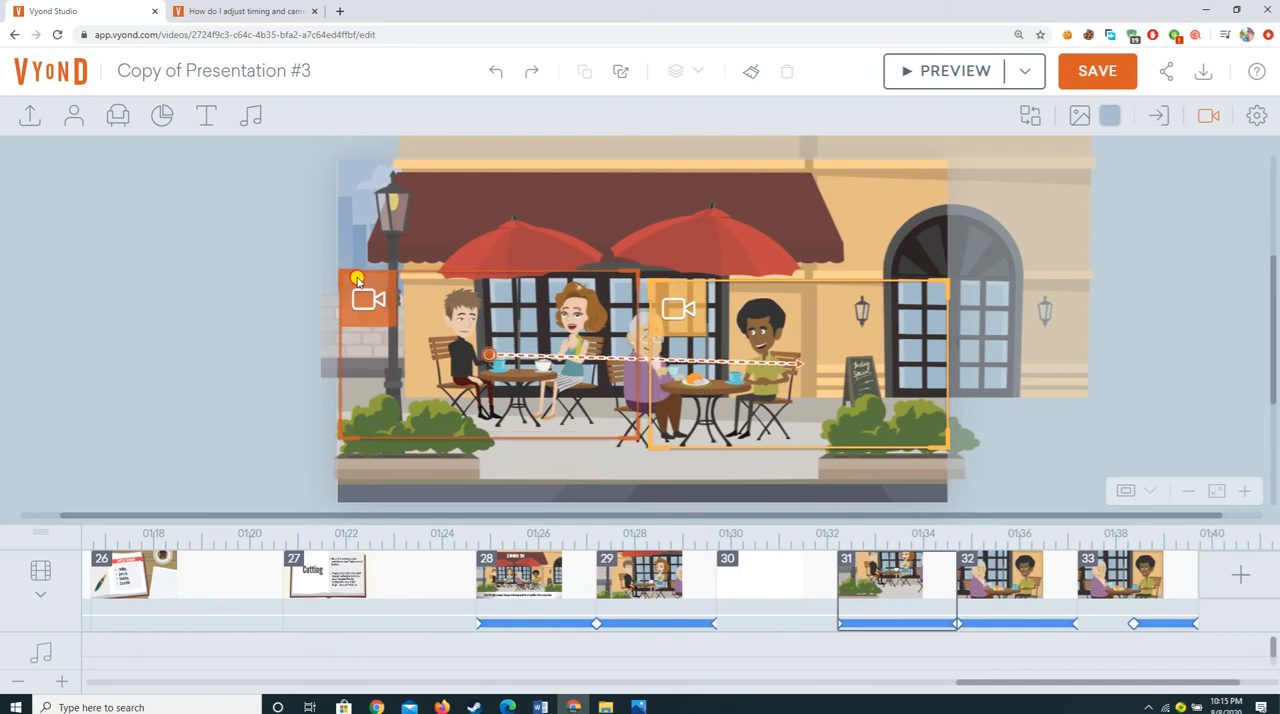
{"action": "left_click", "coordinate": [804, 285]}
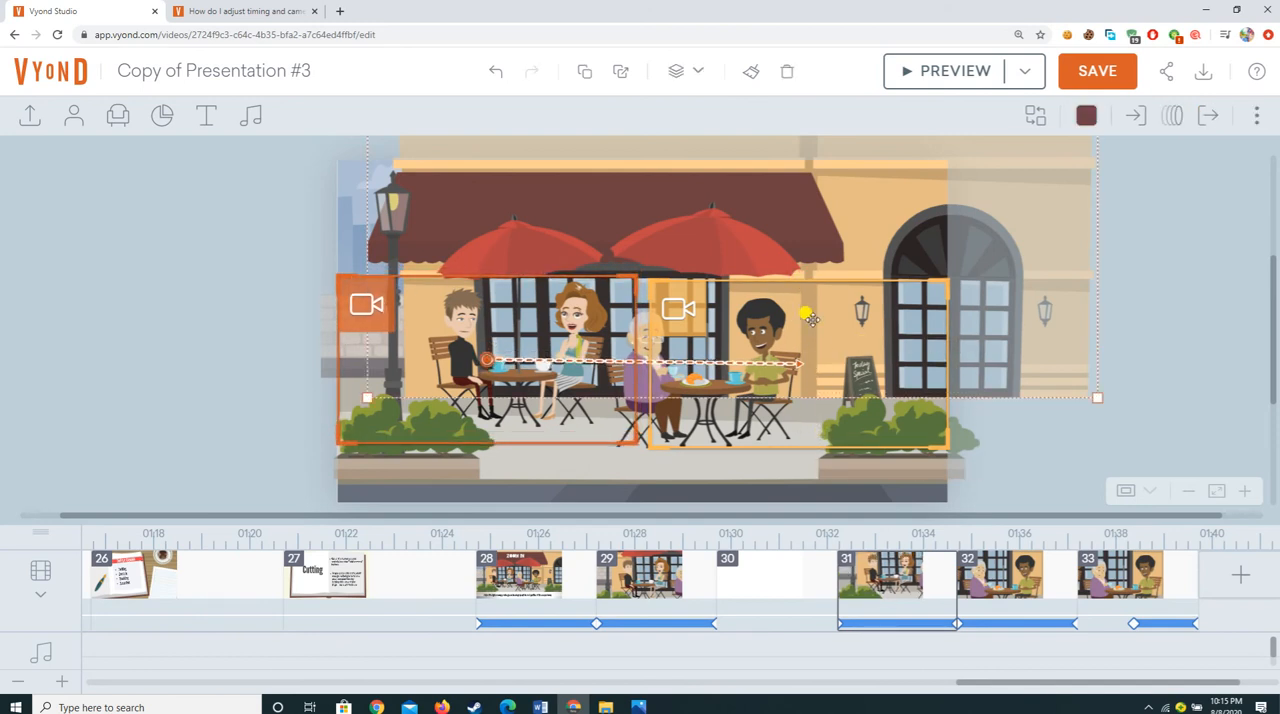
{"action": "left_click_drag", "start_coordinate": [703, 298], "coordinate": [700, 290]}
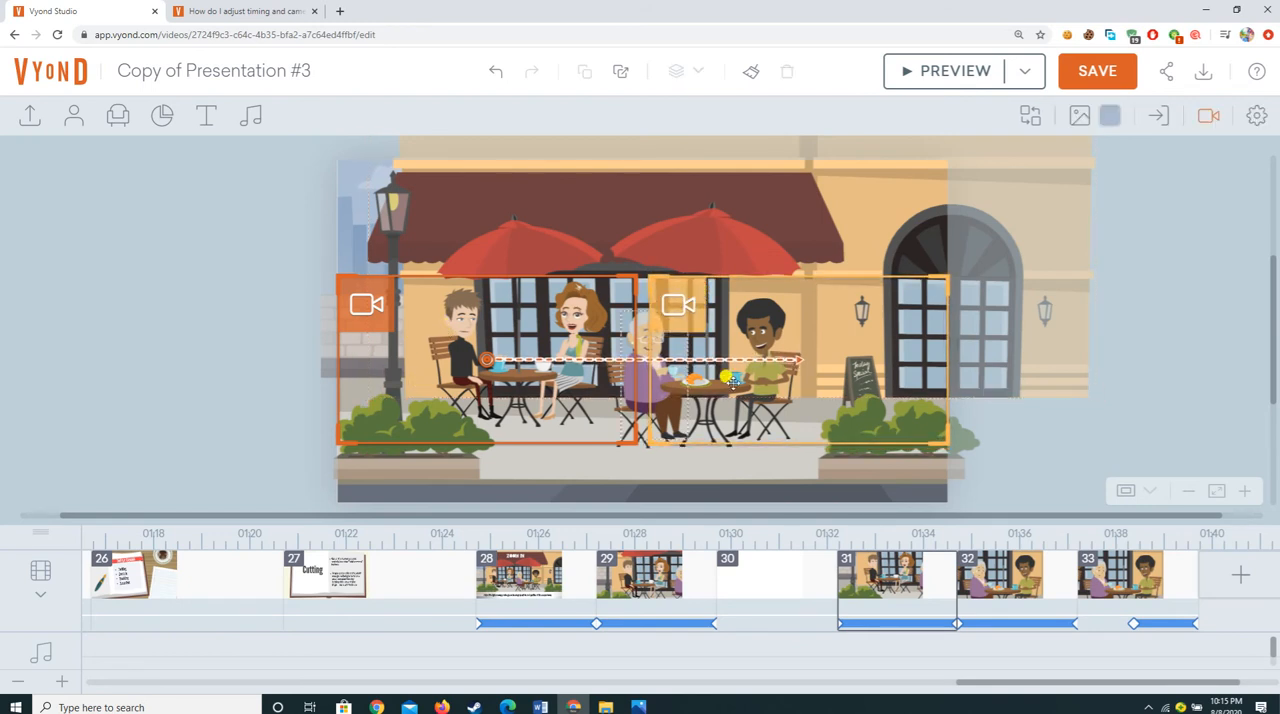
{"action": "left_click", "coordinate": [412, 328]}
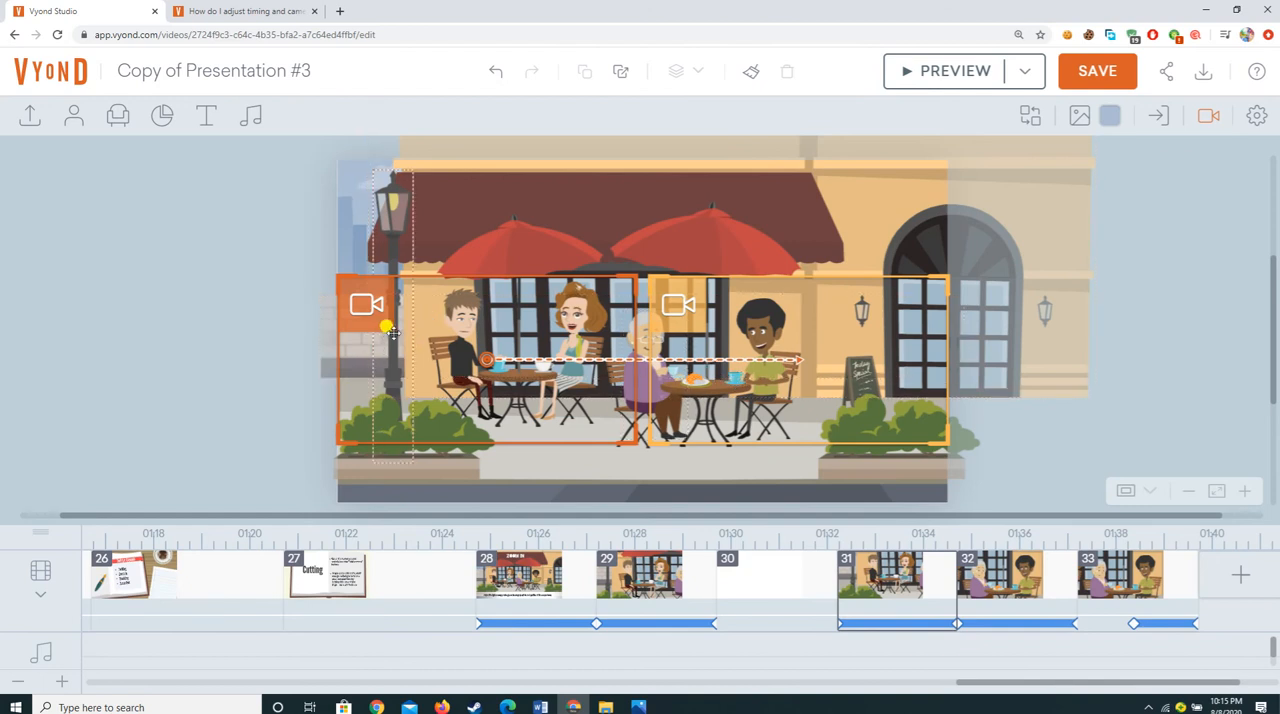
{"action": "left_click", "coordinate": [831, 366]}
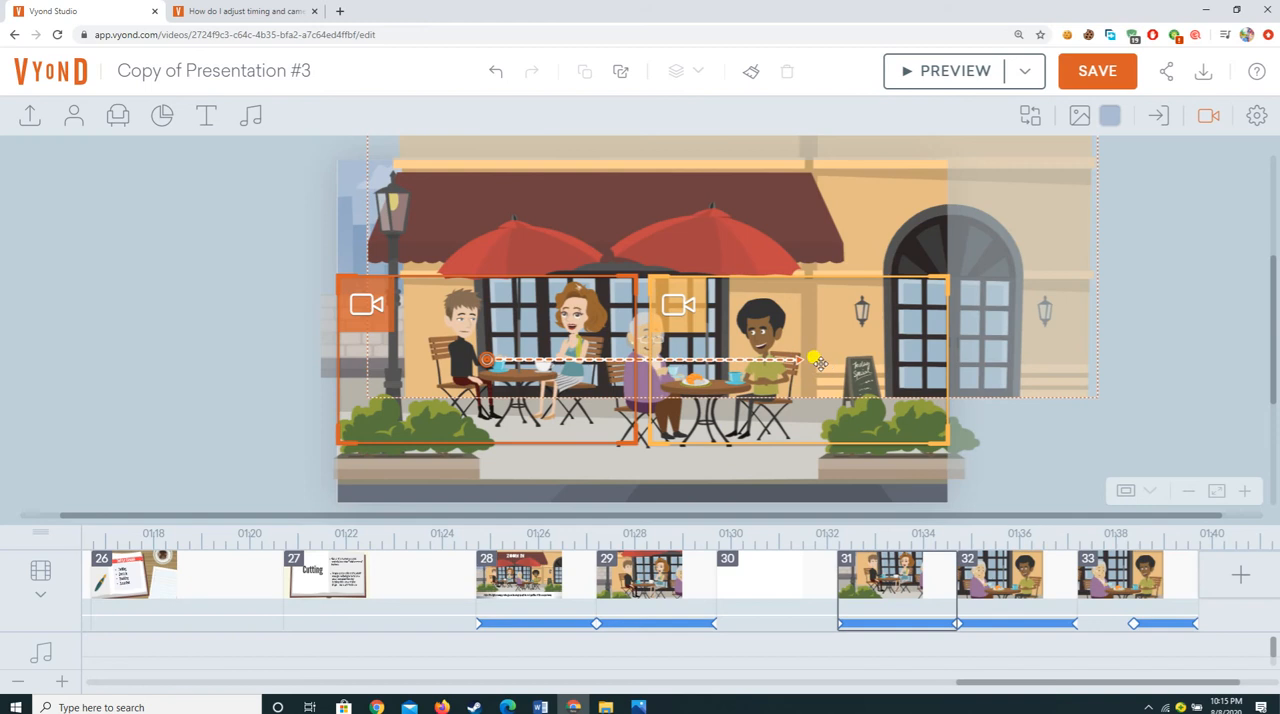
Step: Save the video and preview the camera tracking in café scene 31
{"action": "left_click", "coordinate": [1094, 71]}
{"action": "left_click", "coordinate": [916, 72]}
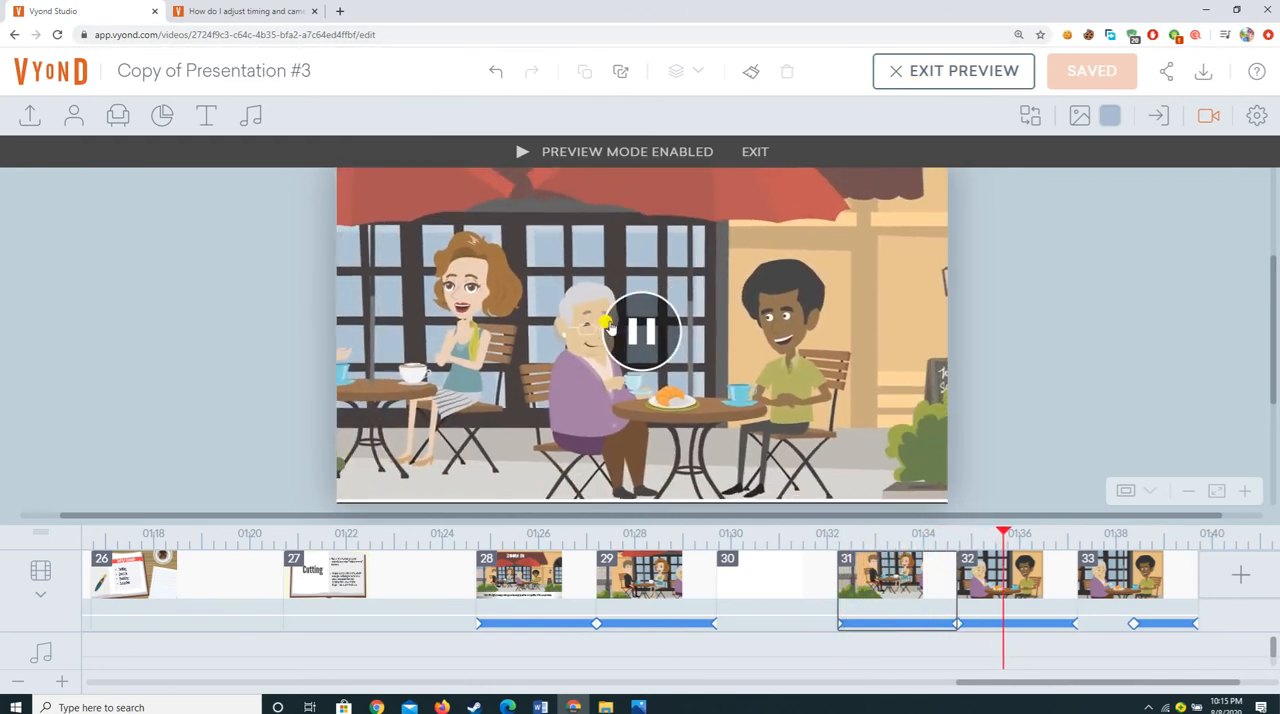
{"action": "left_click", "coordinate": [607, 322]}
{"action": "left_click", "coordinate": [1007, 592]}
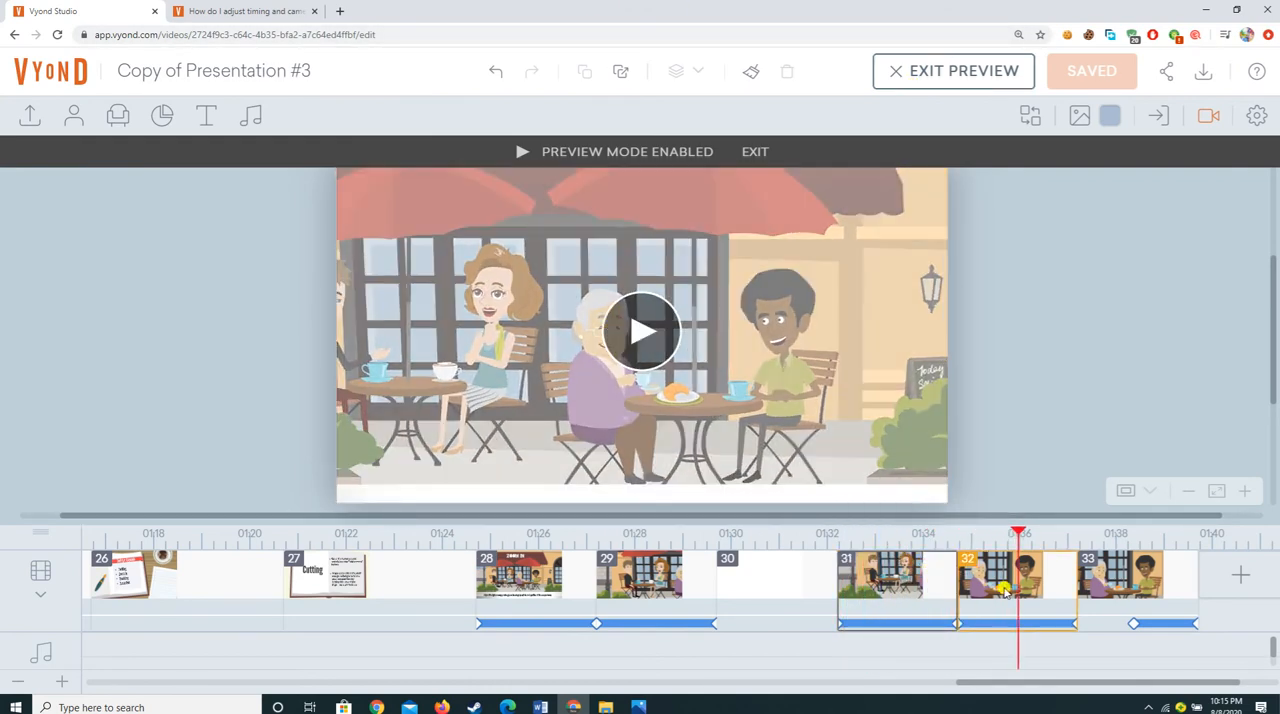
{"action": "left_click", "coordinate": [878, 592]}
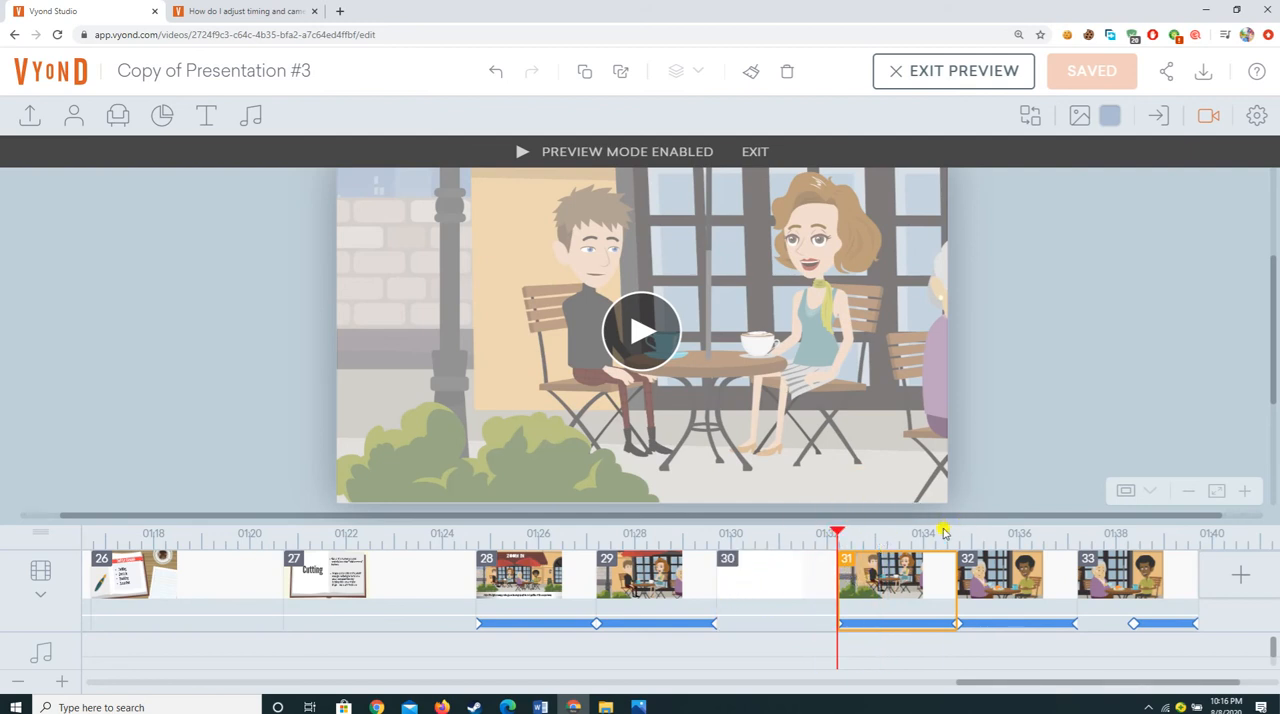
Step: Delete the blank scene 30 between the Tracking scene and the new café scene
{"action": "right_click", "coordinate": [762, 596]}
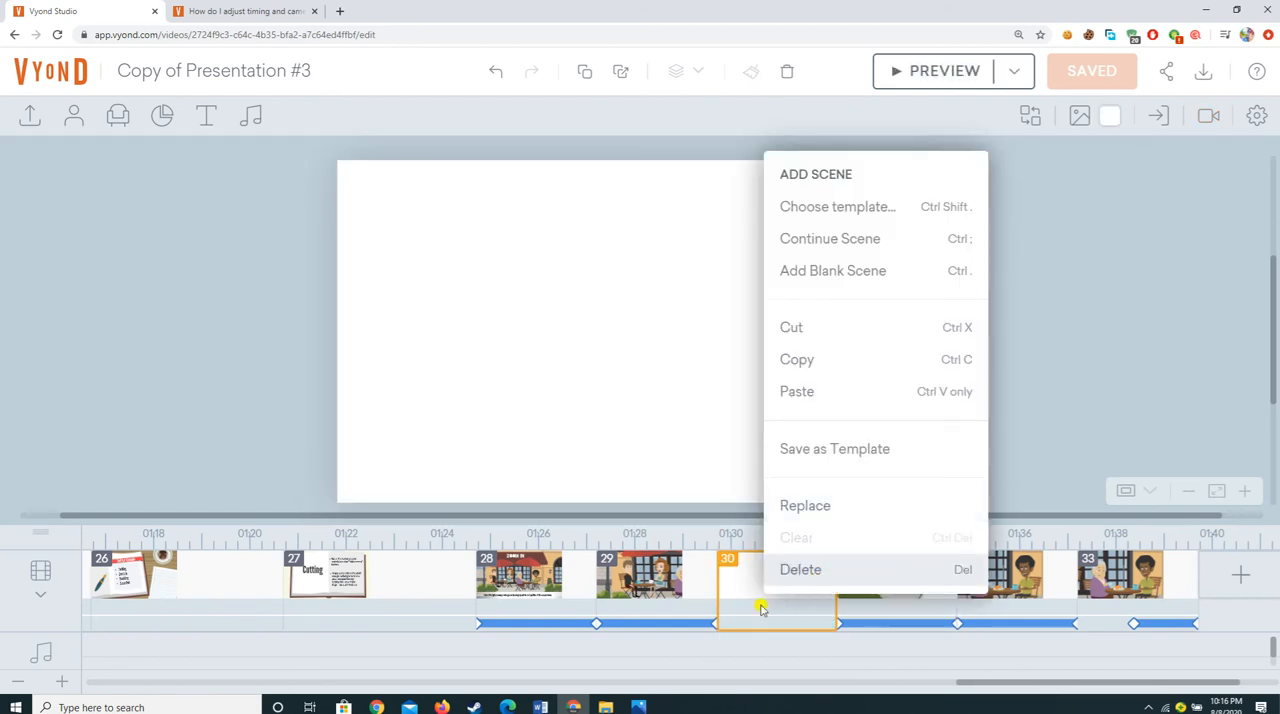
{"action": "left_click", "coordinate": [793, 571]}
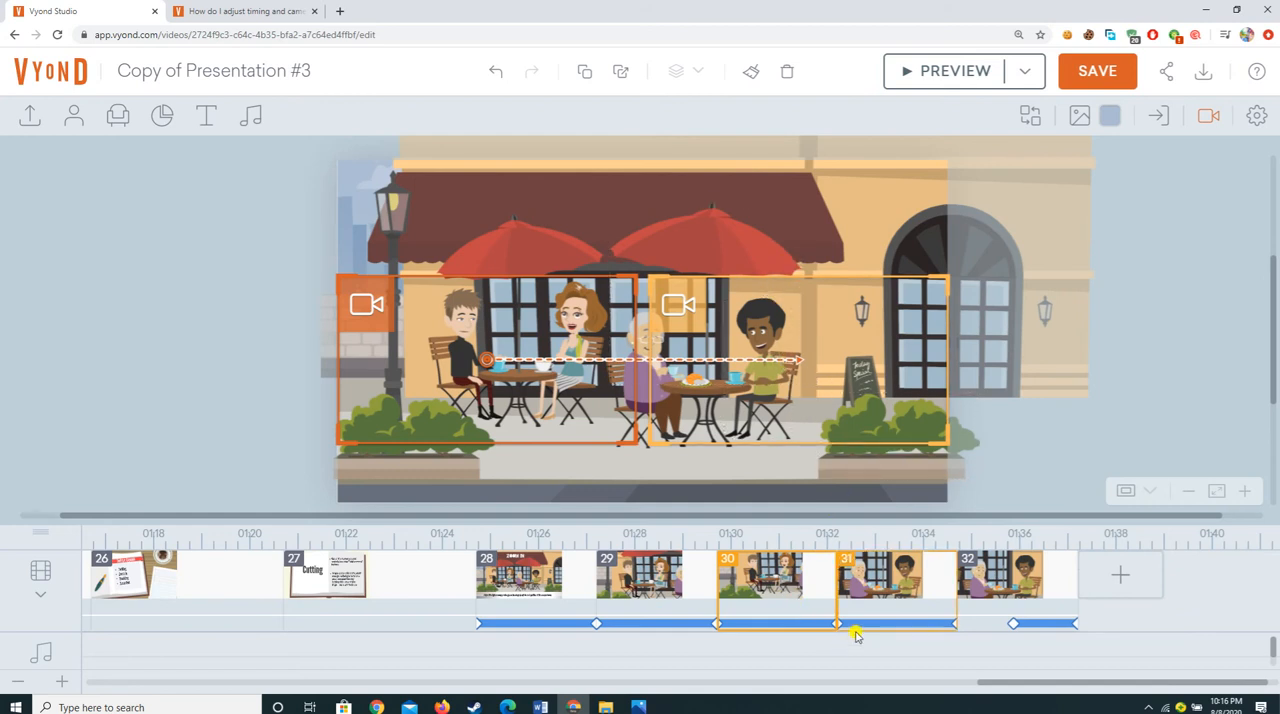
Step: View the Zoom Out scene and the following scene about adjusting when the camera zoom starts and ends
{"action": "left_click", "coordinate": [876, 577]}
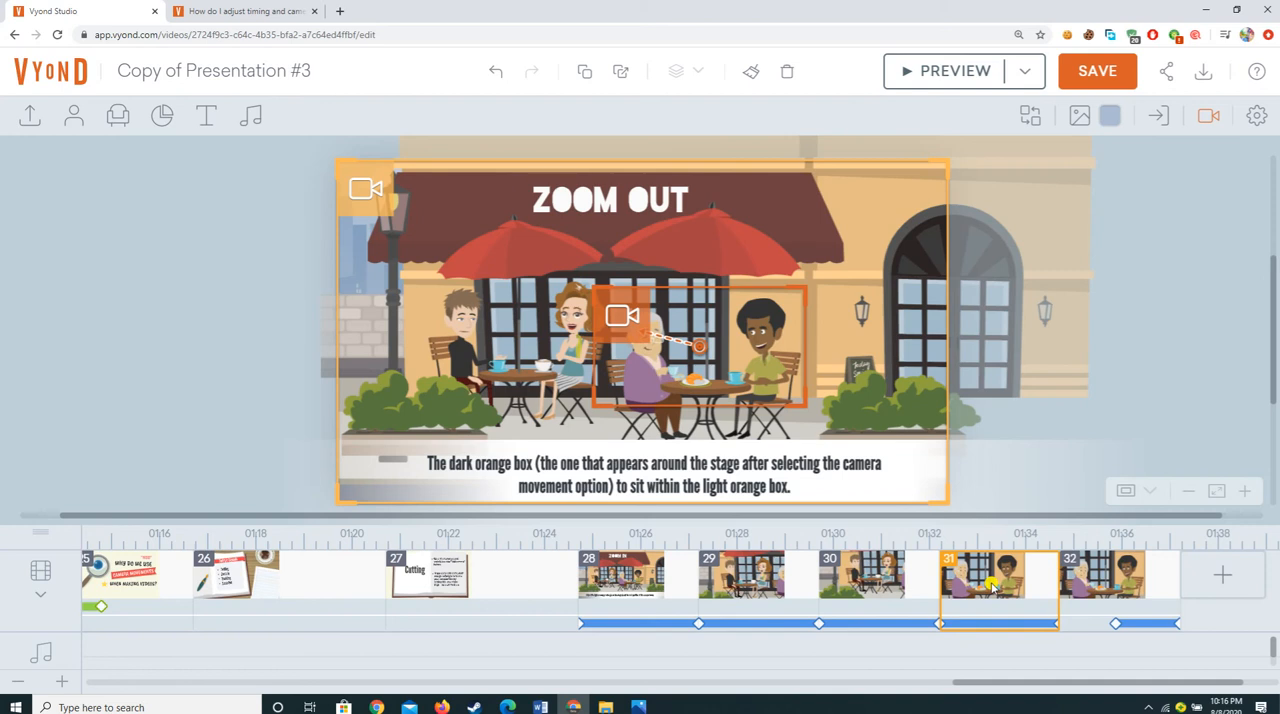
{"action": "left_click", "coordinate": [1115, 593]}
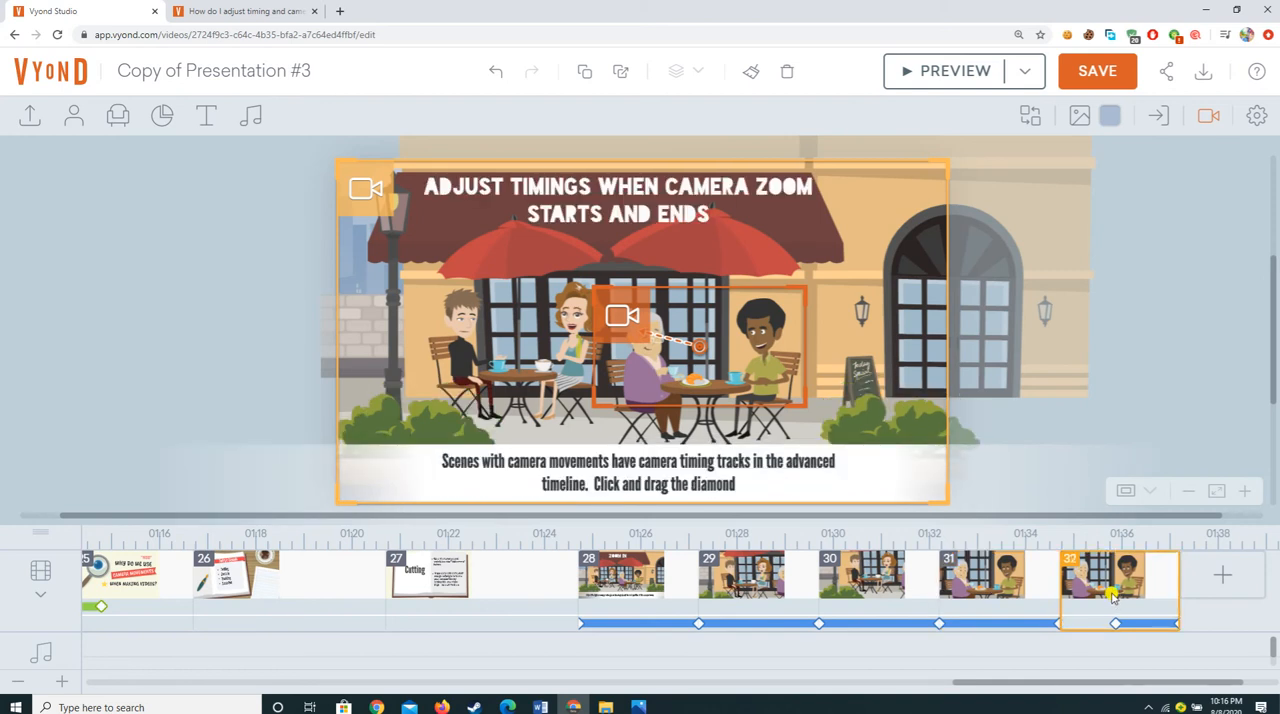
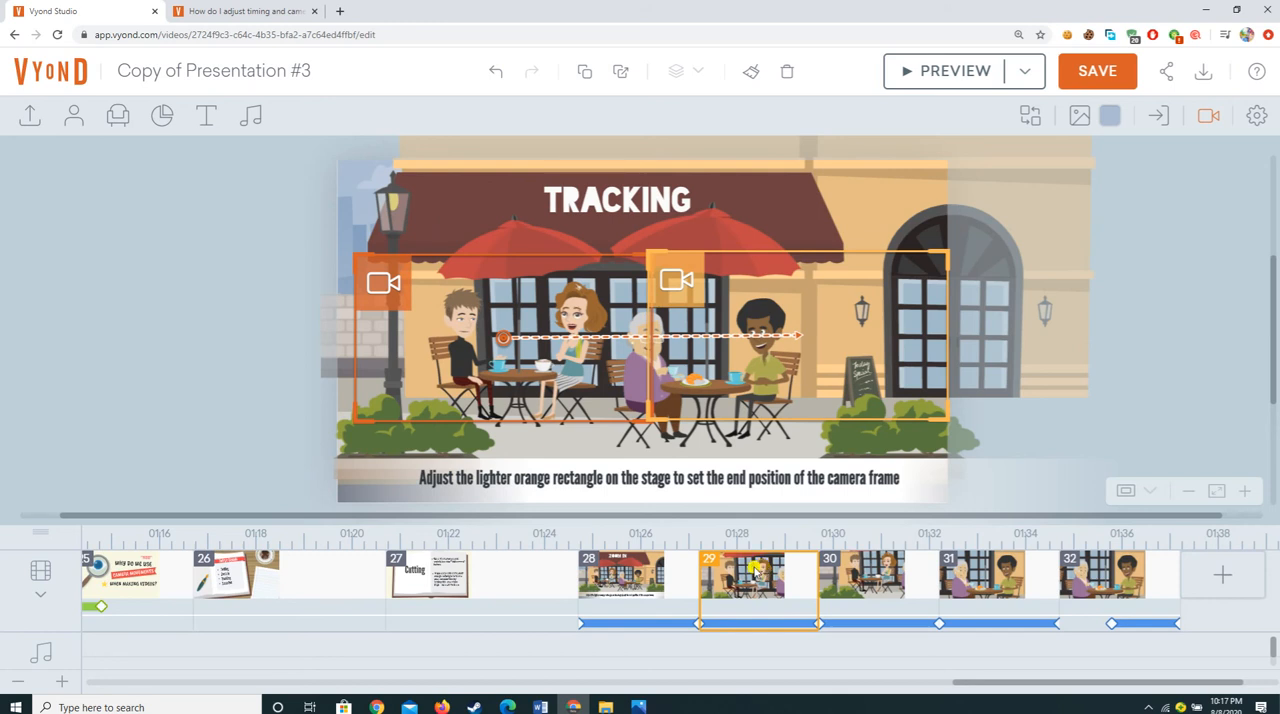
Step: Delete scene 30, the untitled café scene between the Tracking and Zoom Out scenes
{"action": "left_click", "coordinate": [880, 572]}
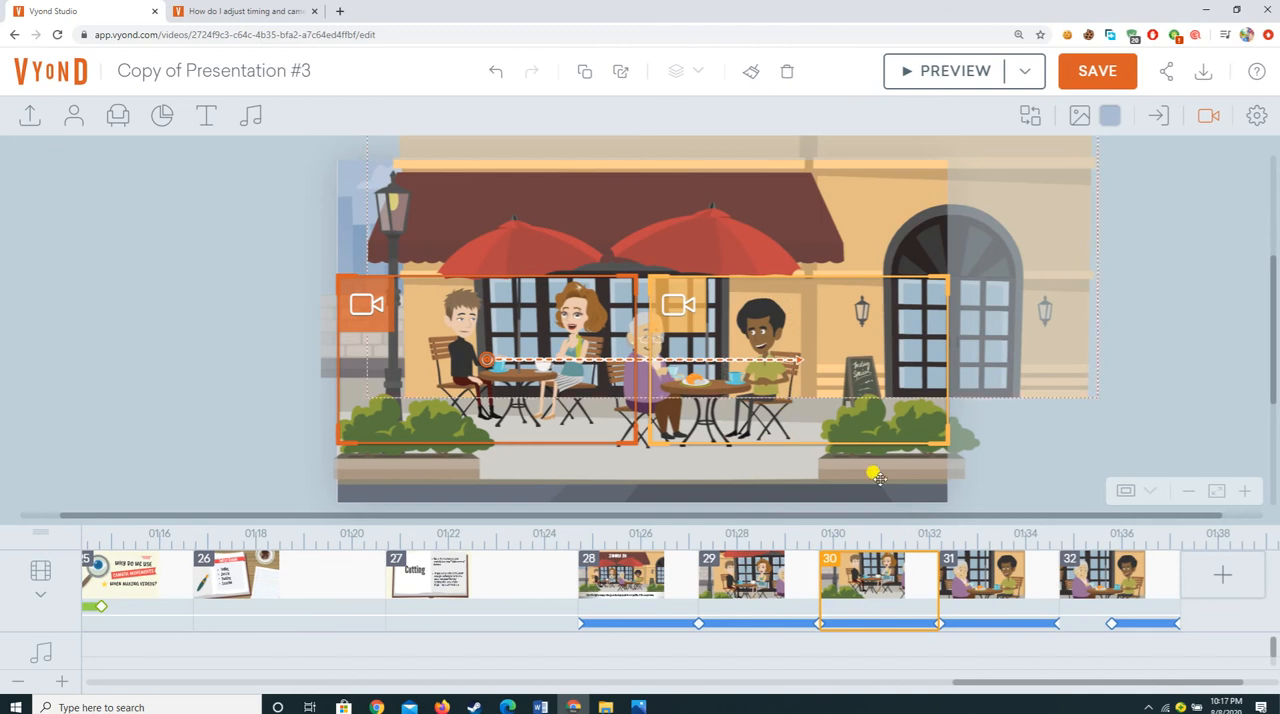
{"action": "right_click", "coordinate": [880, 570]}
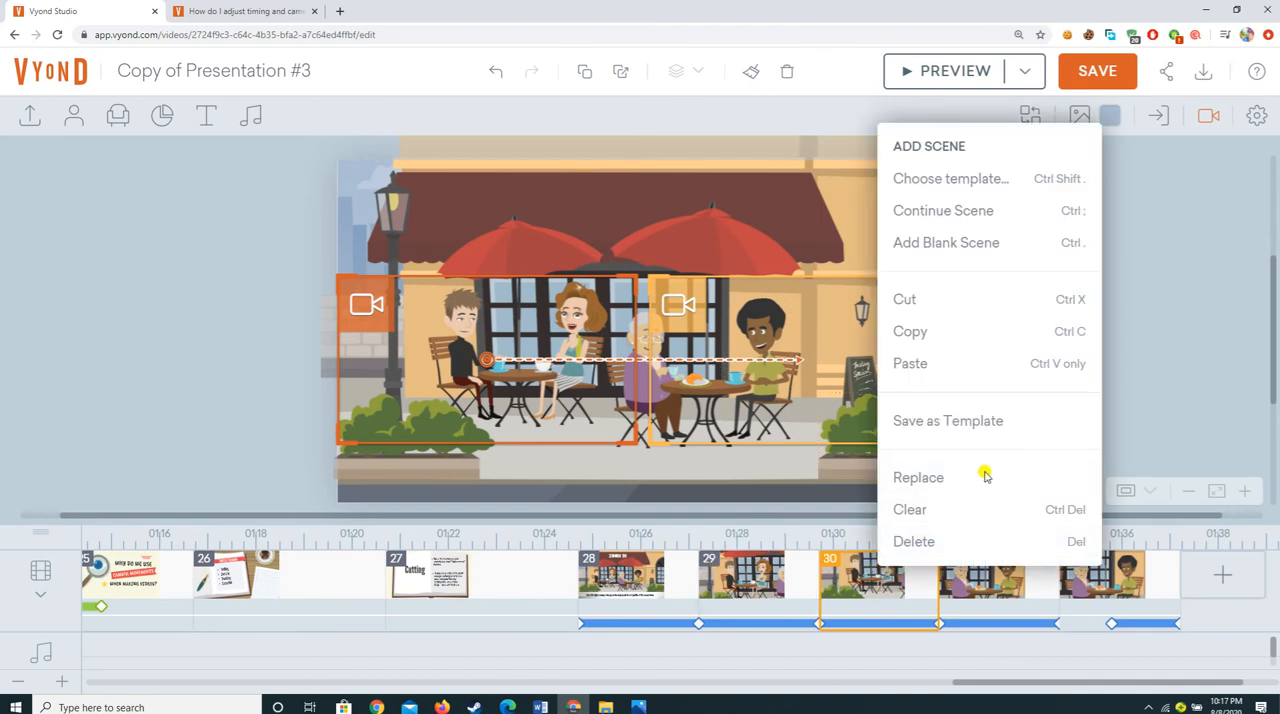
{"action": "left_click", "coordinate": [895, 541]}
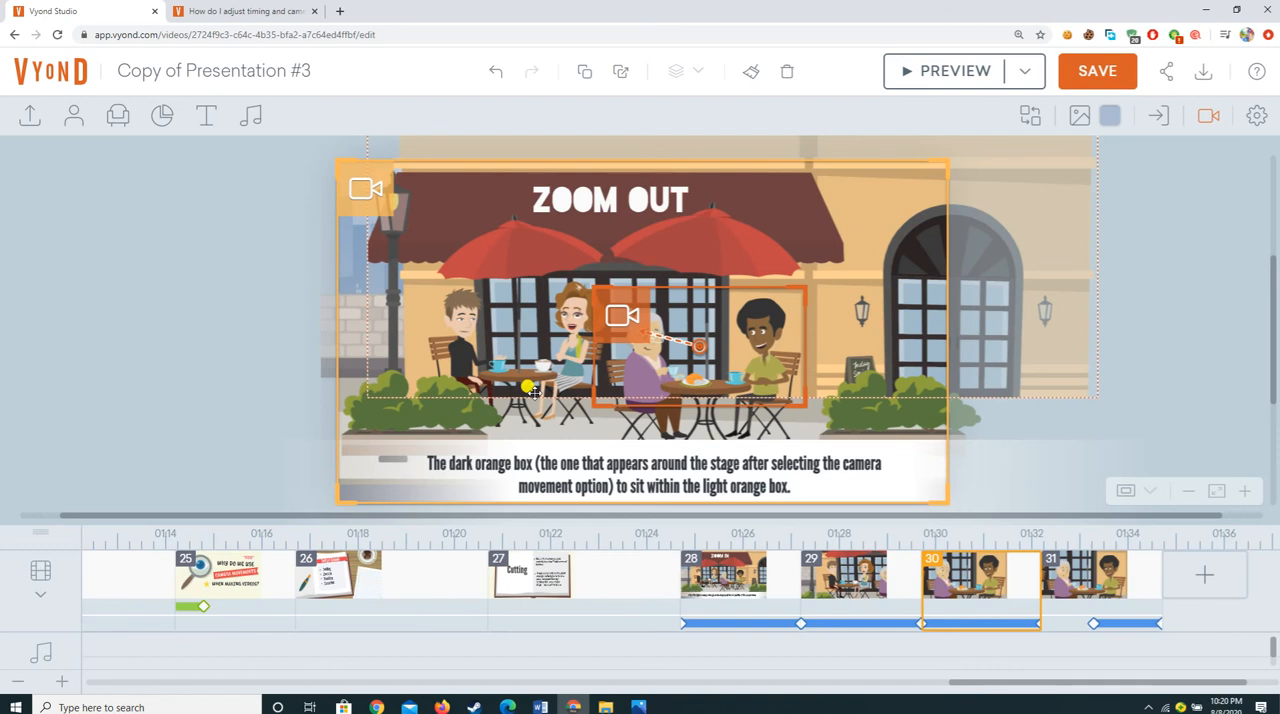
Step: Save the video and preview the Zoom Out scene's camera movement
{"action": "left_click", "coordinate": [1090, 78]}
{"action": "left_click", "coordinate": [917, 72]}
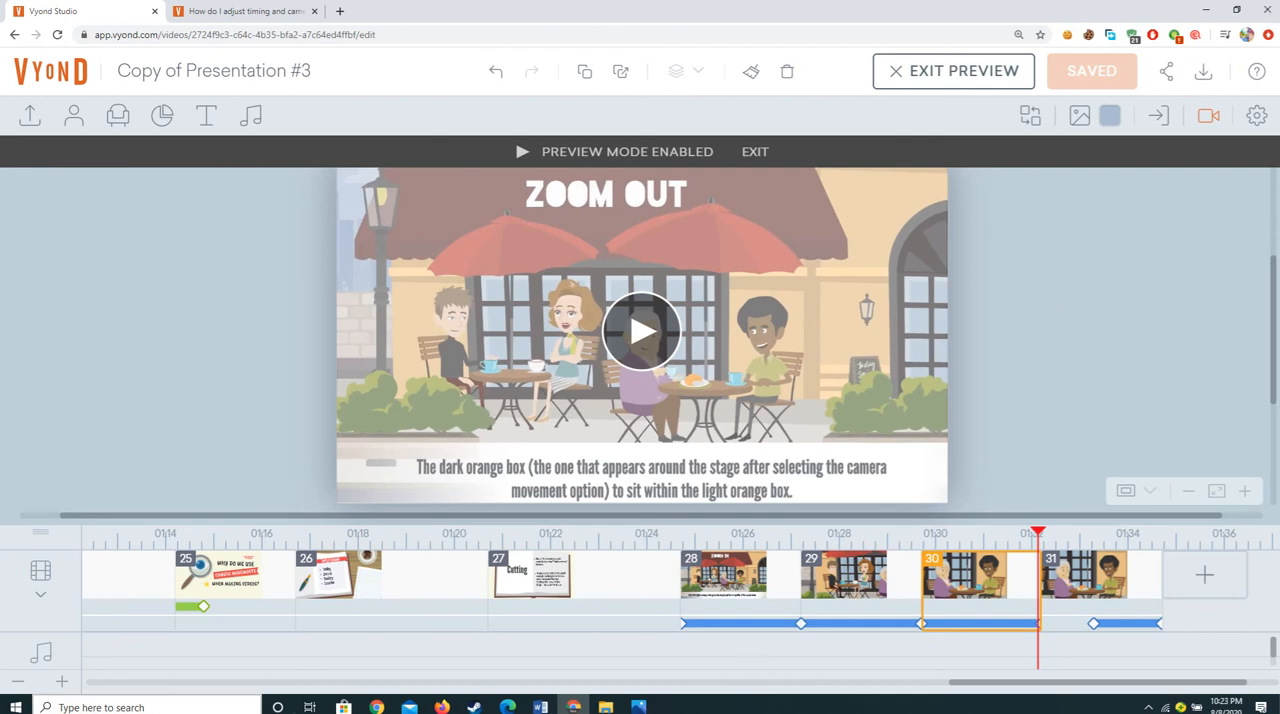
Step: Move the start of scene 31's camera movement on the timeline to just after the scene begins
{"action": "left_click", "coordinate": [1060, 578]}
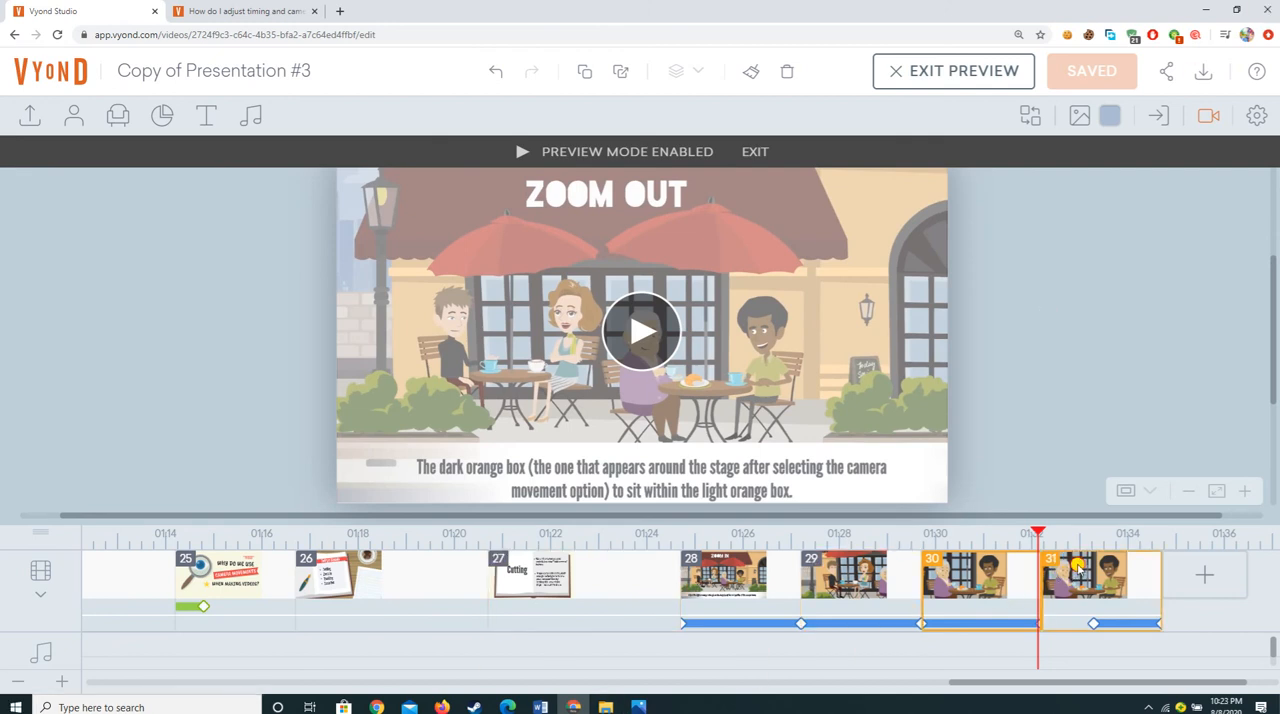
{"action": "left_click", "coordinate": [1094, 622]}
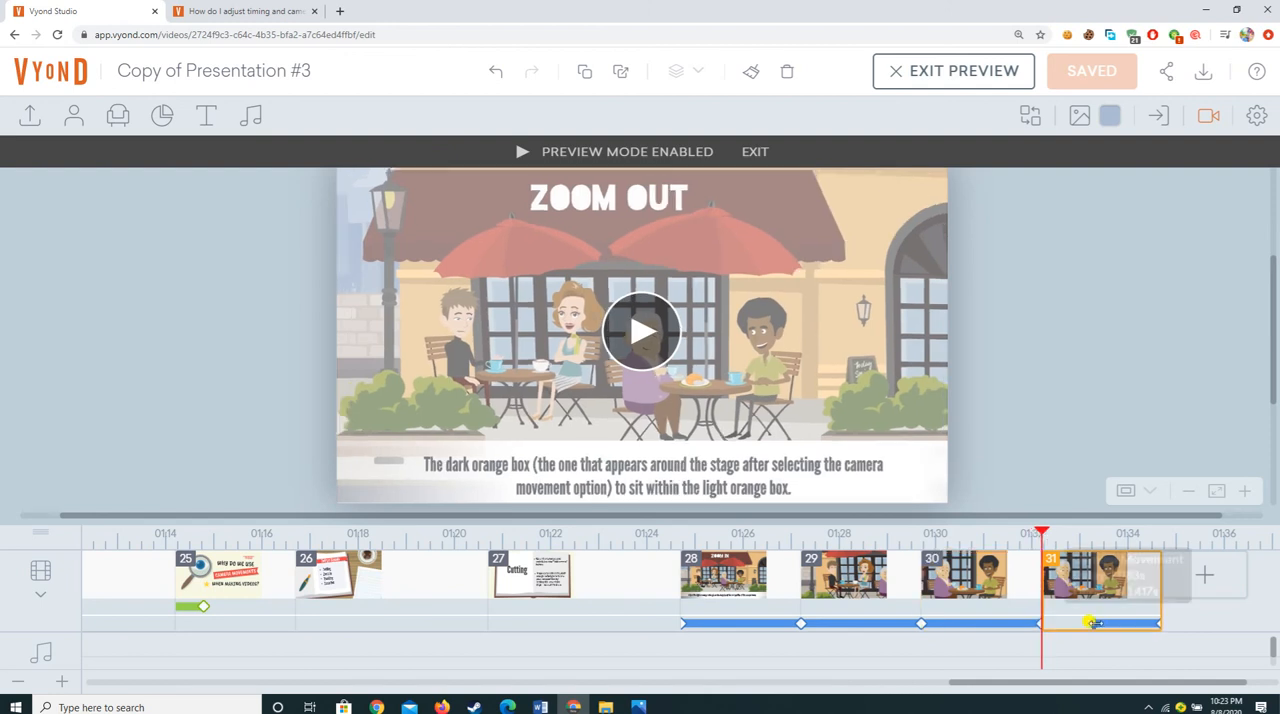
{"action": "left_click_drag", "start_coordinate": [1086, 620], "coordinate": [1040, 635]}
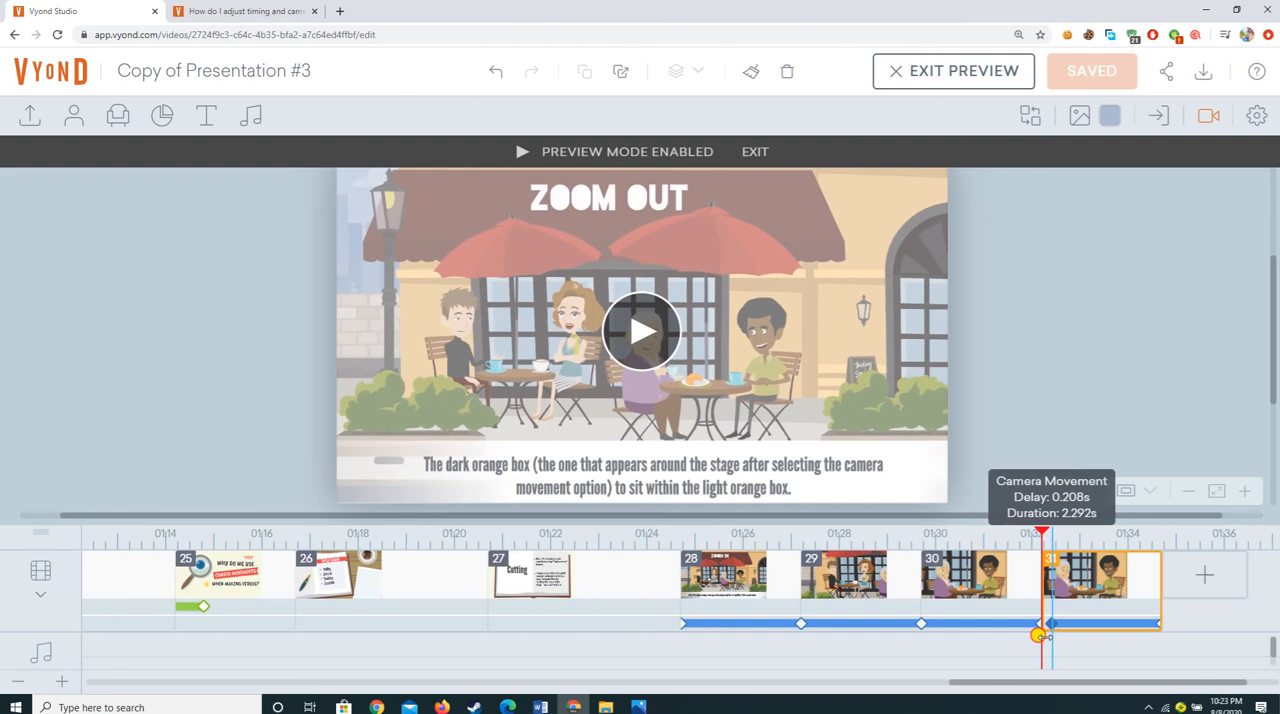
{"action": "left_click_drag", "start_coordinate": [1040, 635], "coordinate": [1038, 640]}
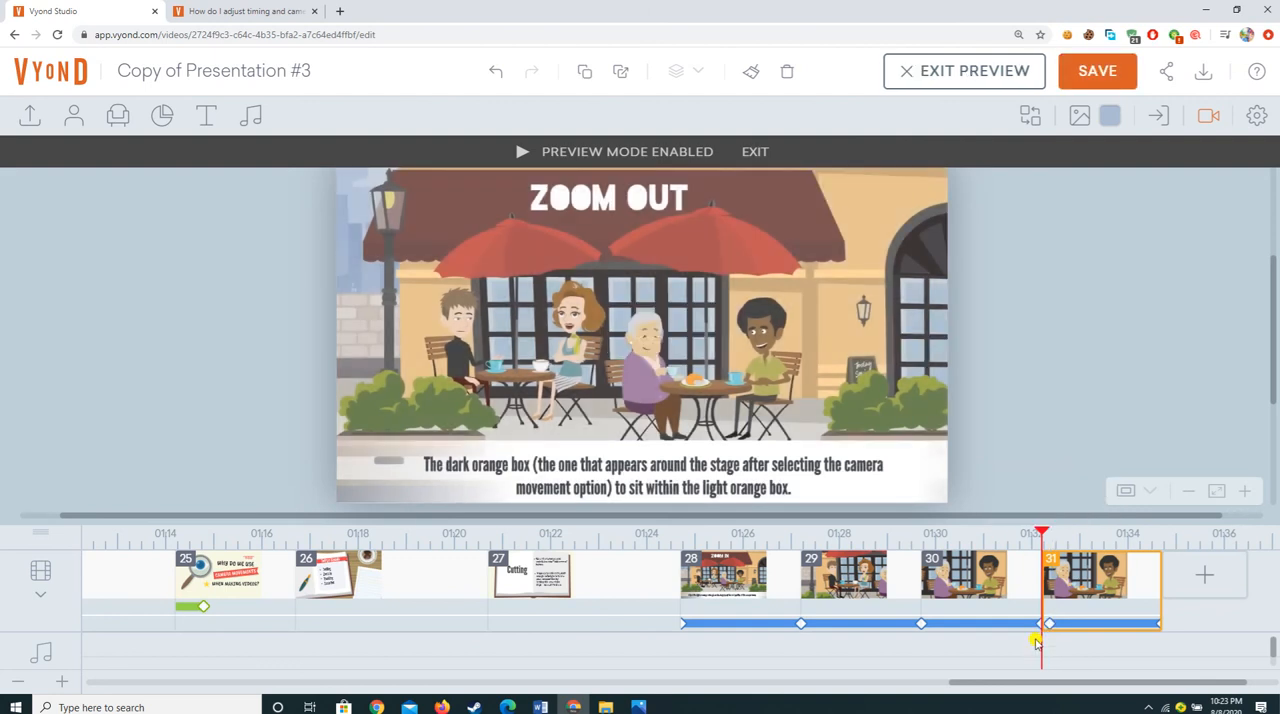
{"action": "mouse_move", "coordinate": [1046, 625]}
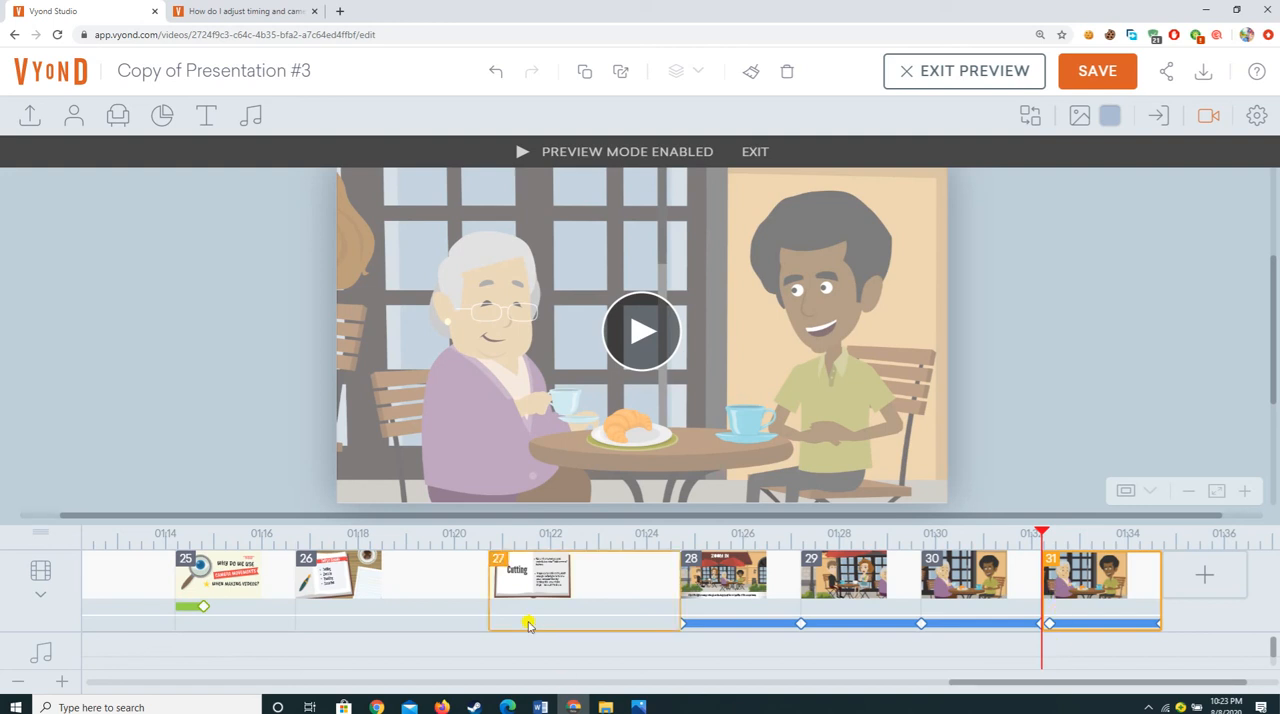
Step: Open the Fiverr website in a new browser tab
{"action": "left_click", "coordinate": [337, 12]}
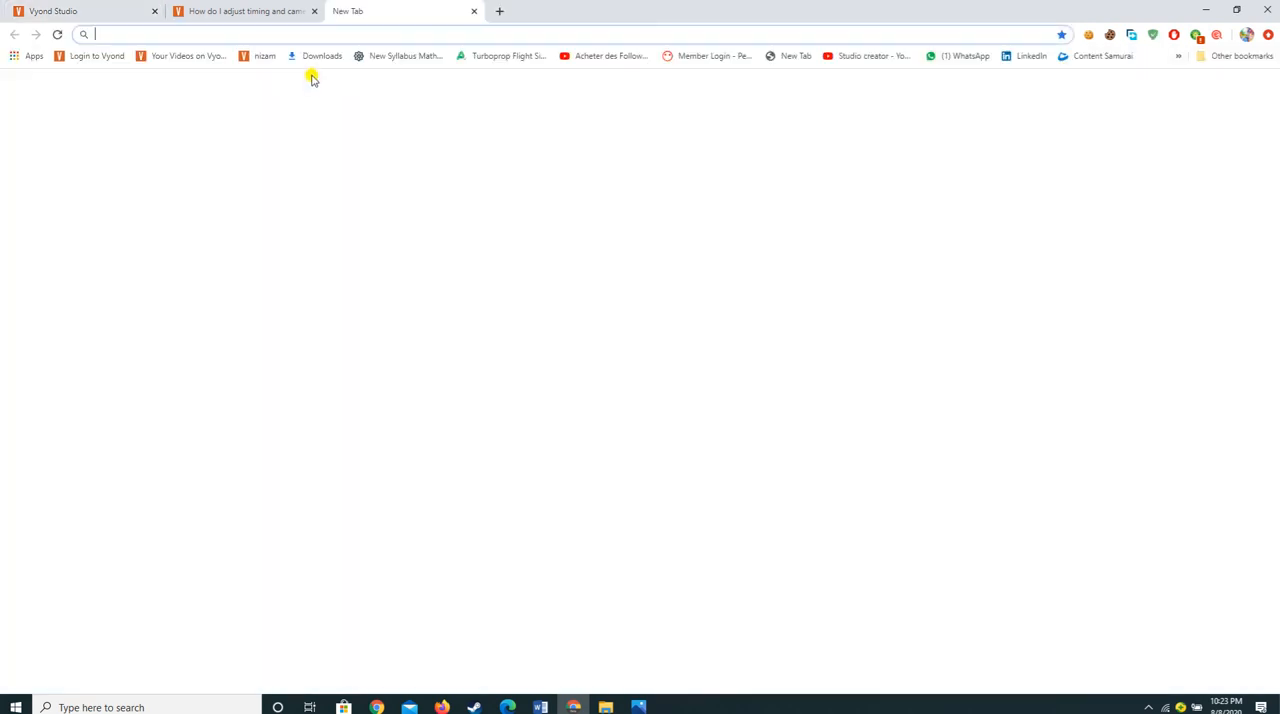
{"action": "type", "text": "fiverr.com"}
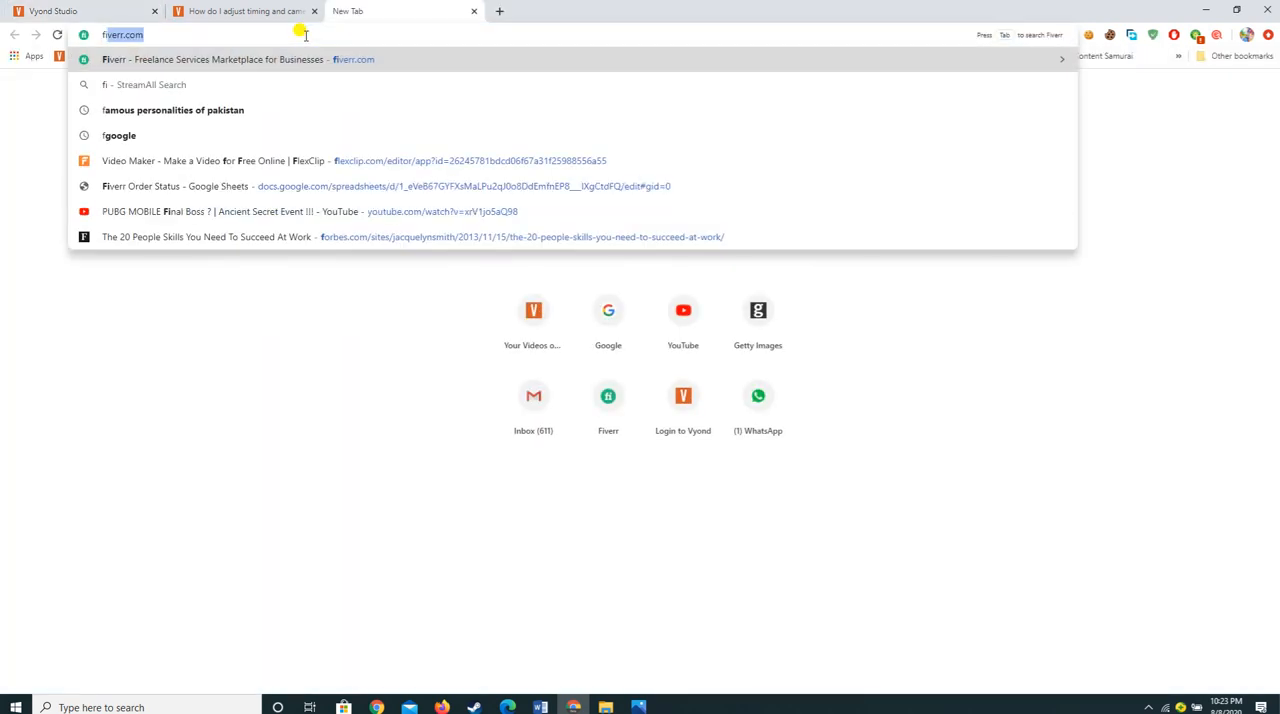
{"action": "key", "text": "Return"}
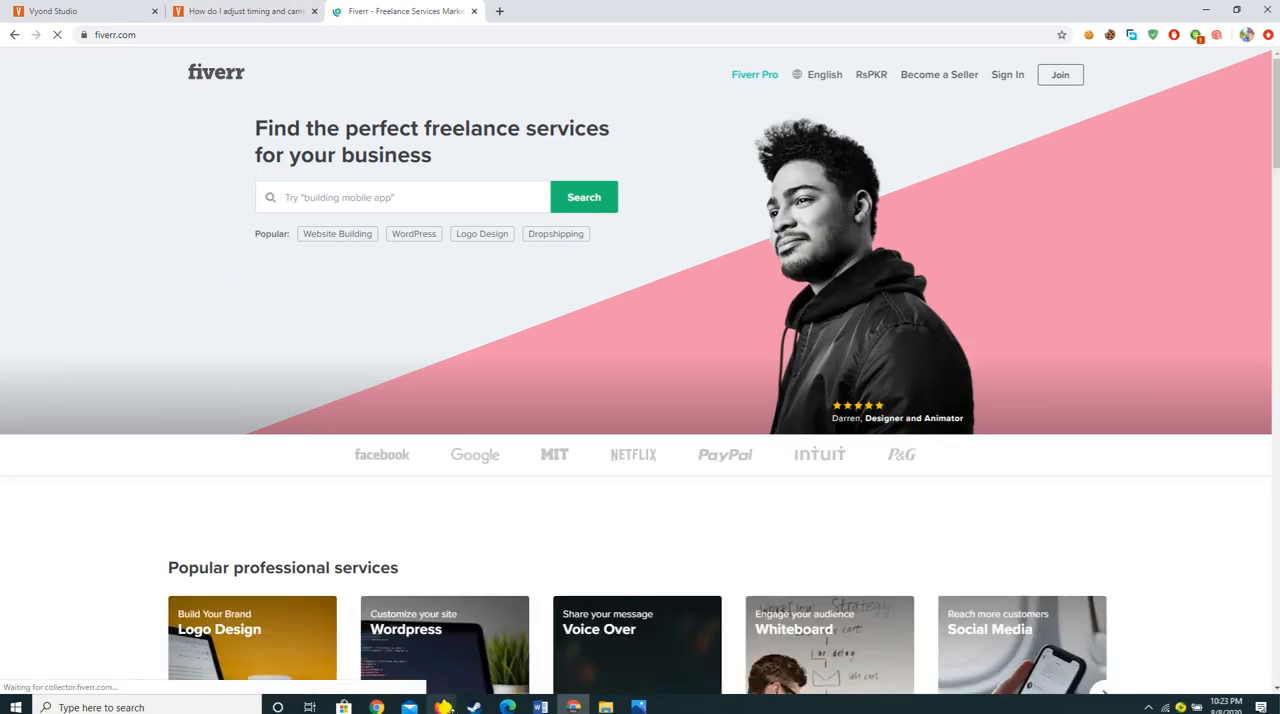
Step: Switch to Firefox and examine the response rate, on-time delivery and order completion on the Fiverr seller dashboard
{"action": "mouse_move", "coordinate": [441, 706]}
{"action": "left_click", "coordinate": [395, 622]}
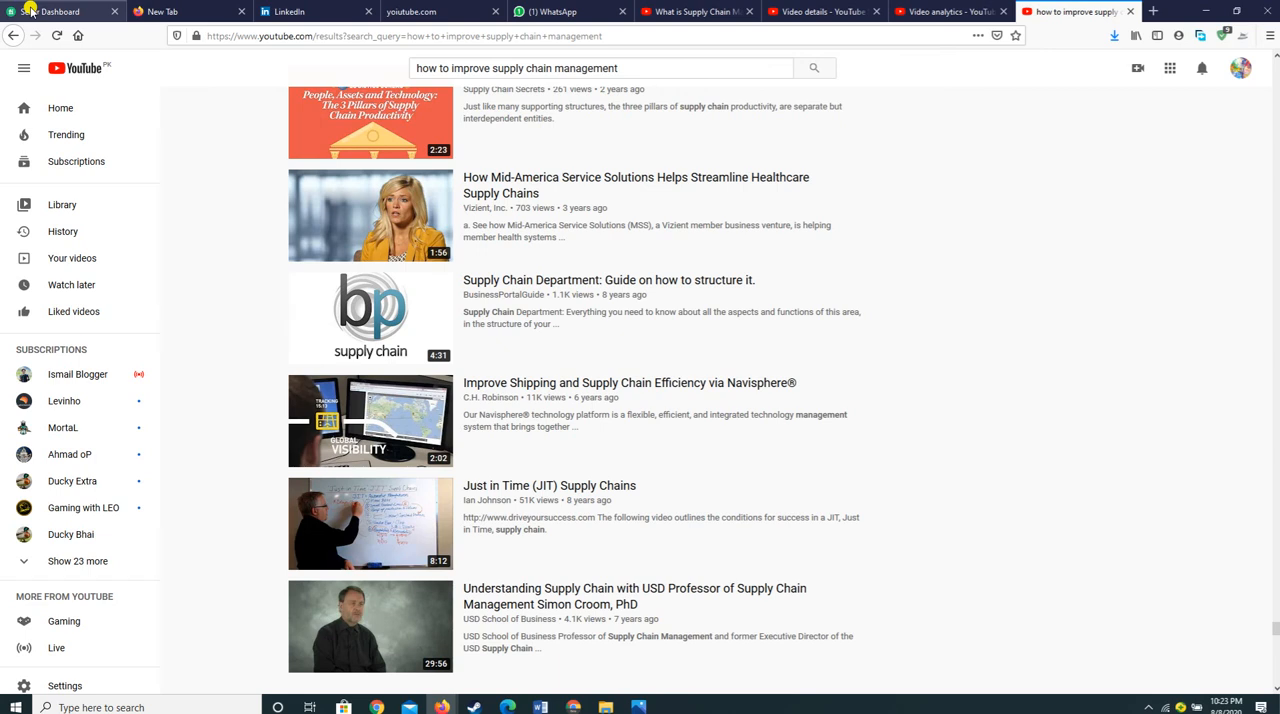
{"action": "left_click", "coordinate": [60, 11]}
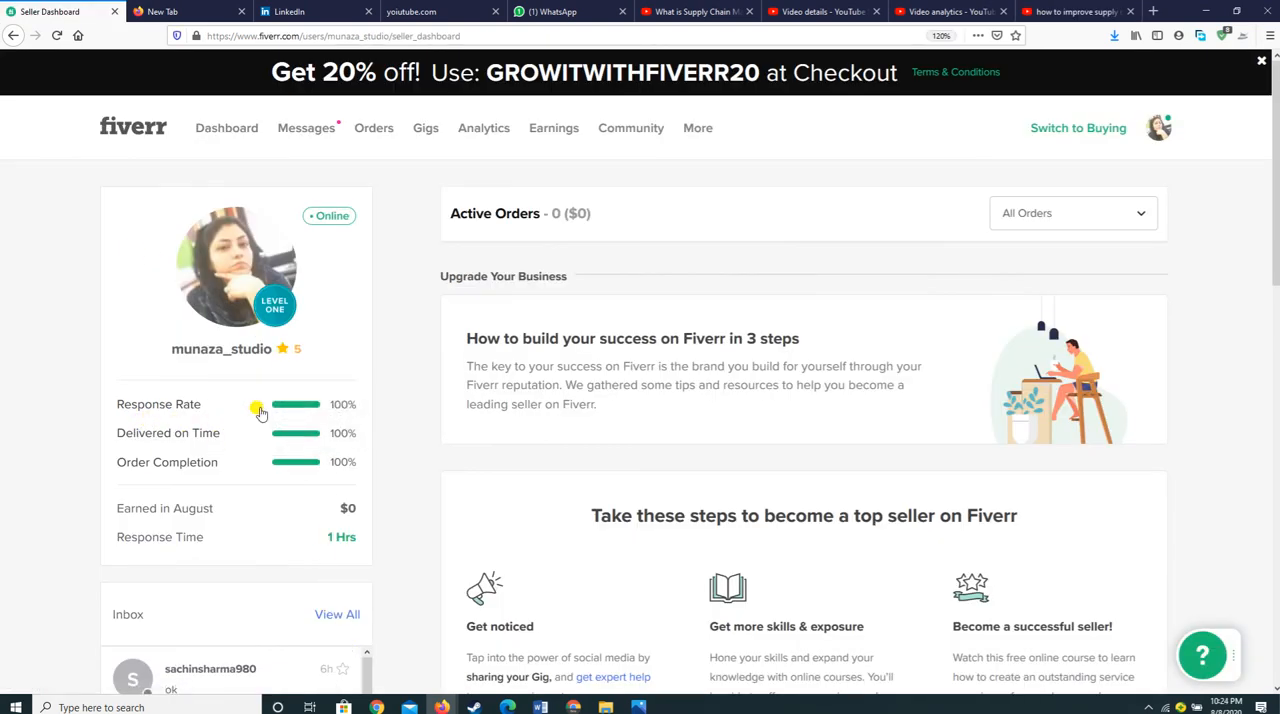
{"action": "mouse_move", "coordinate": [340, 412]}
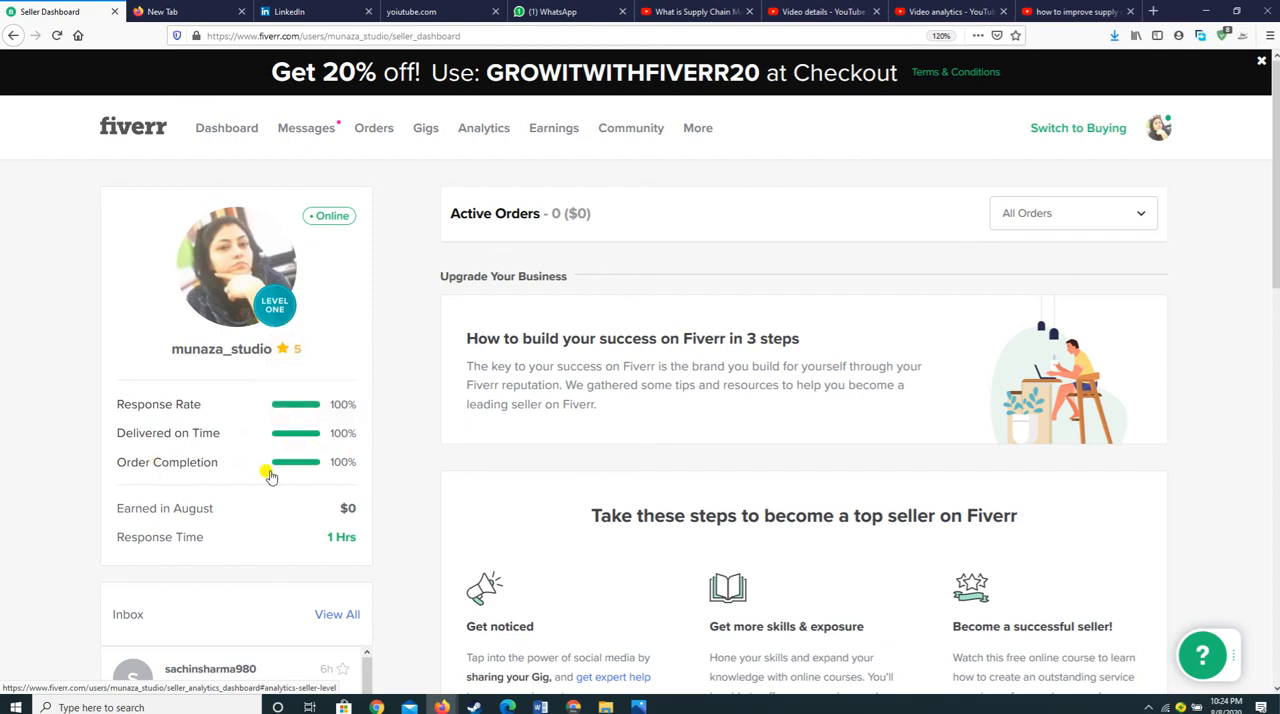
{"action": "mouse_move", "coordinate": [318, 470]}
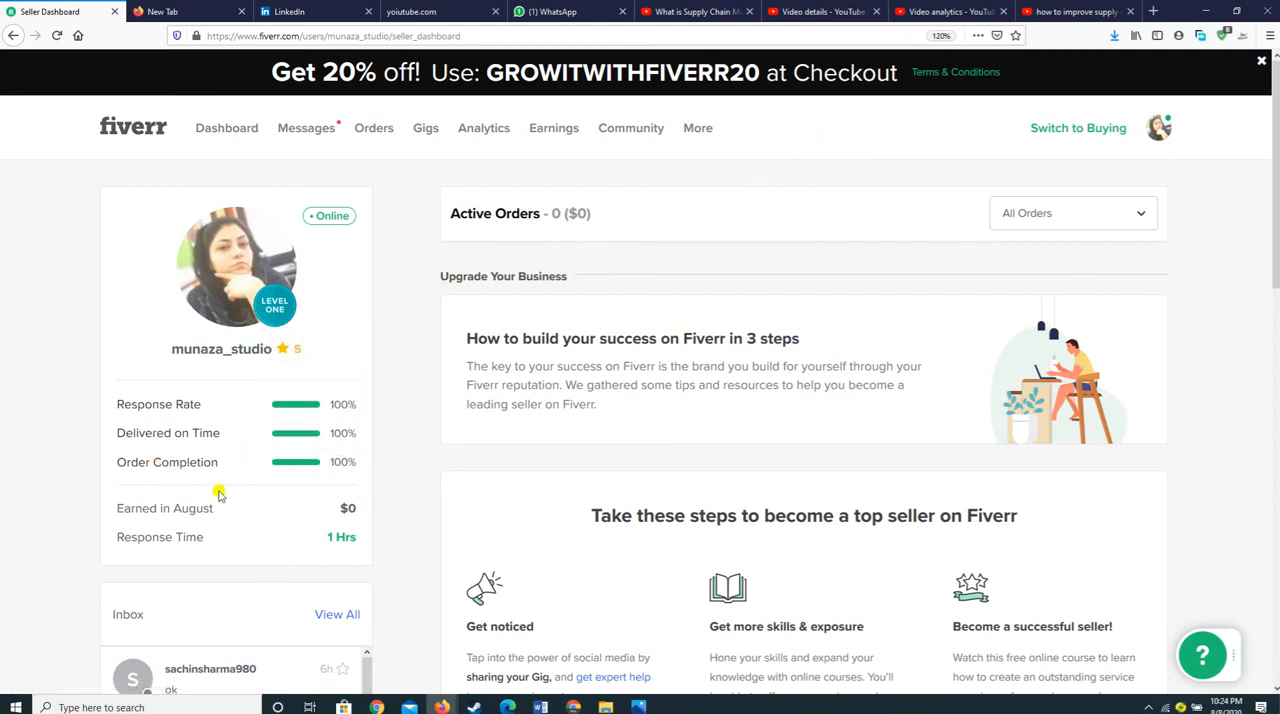
Step: Switch back to Chrome and return to the Copy of Presentation #3 project in Vyond Studio
{"action": "left_click", "coordinate": [1056, 12]}
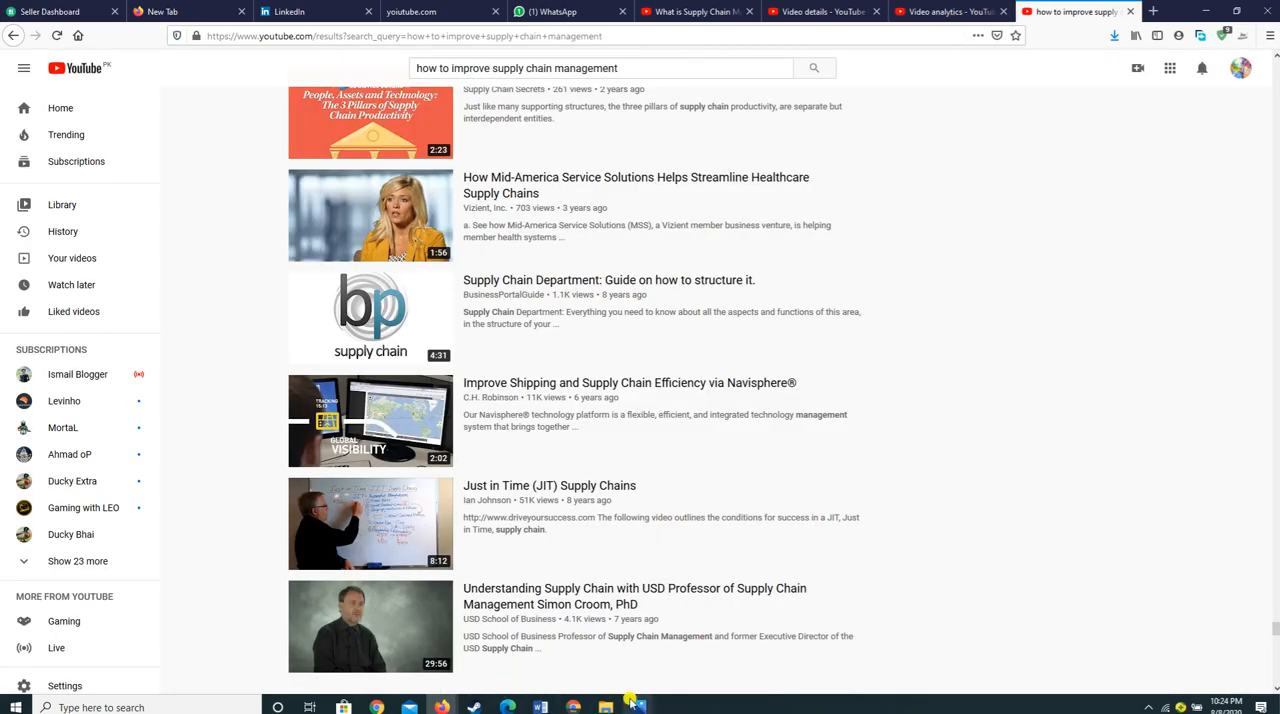
{"action": "left_click", "coordinate": [566, 686]}
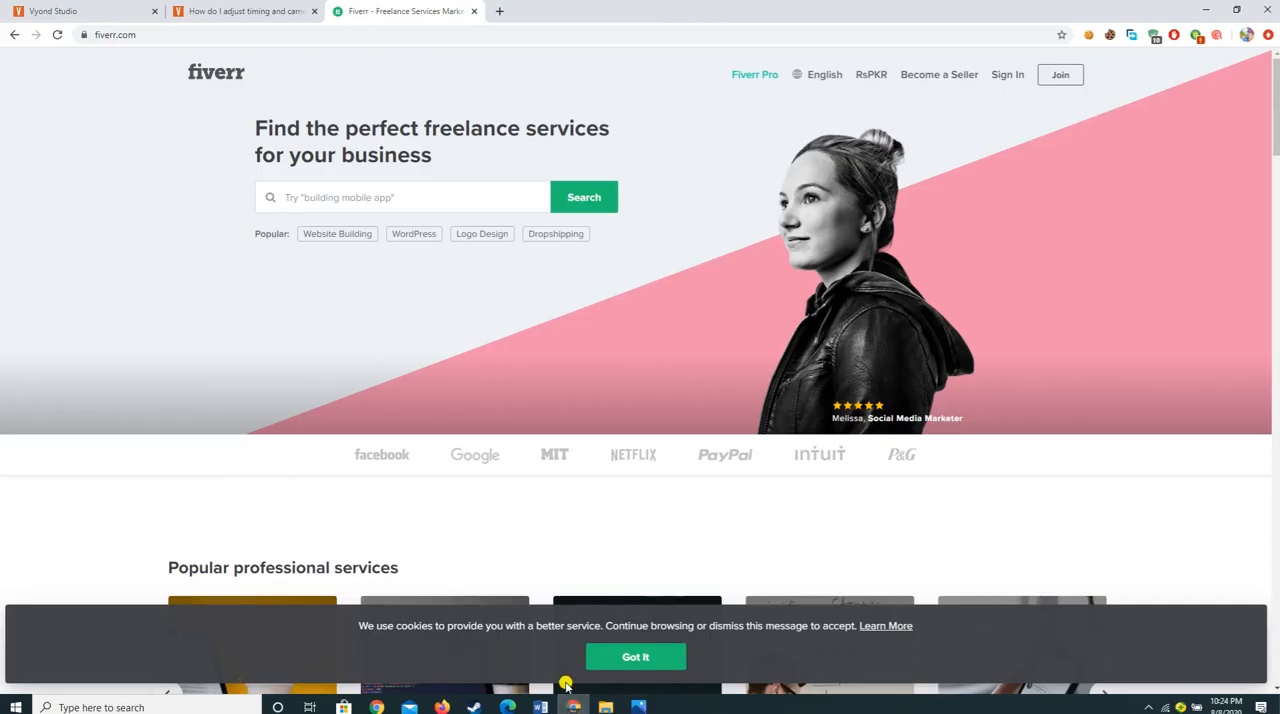
{"action": "left_click", "coordinate": [240, 12]}
{"action": "left_click", "coordinate": [127, 11]}
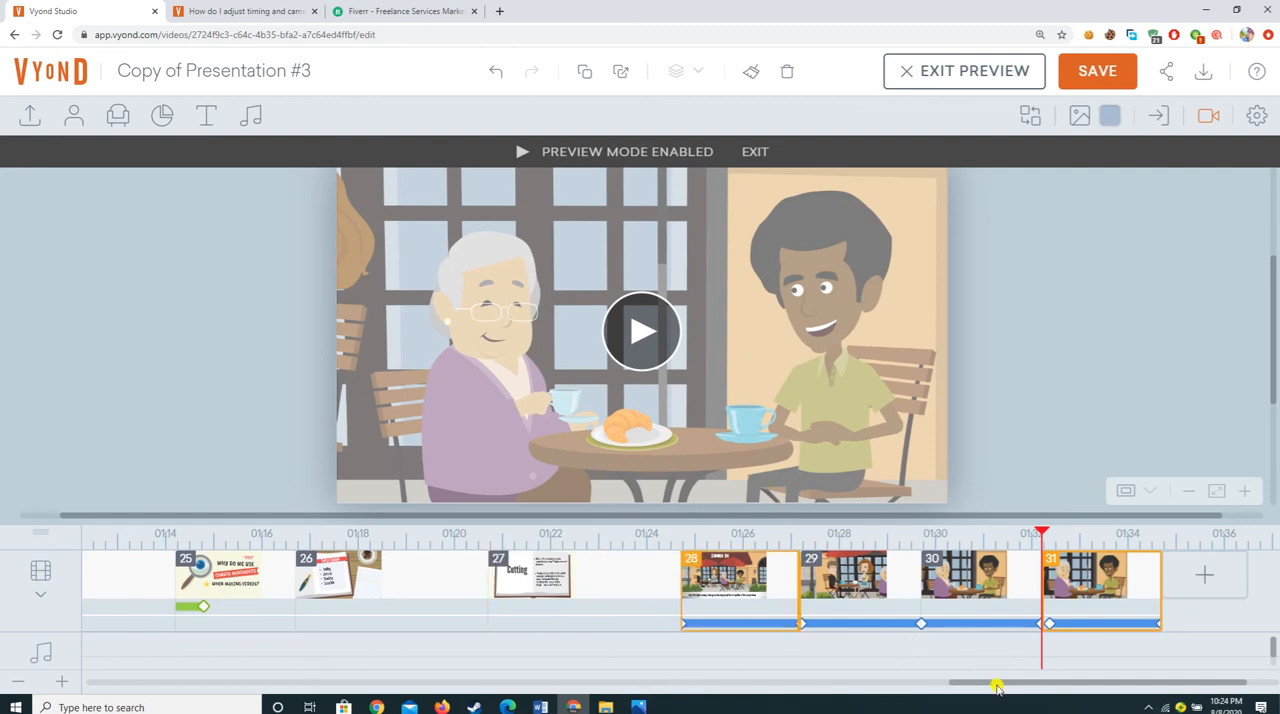
Step: Delay scene 31's camera movement to start about 1 second into the scene, save the video and exit the preview
{"action": "left_click_drag", "start_coordinate": [1036, 622], "coordinate": [1087, 620]}
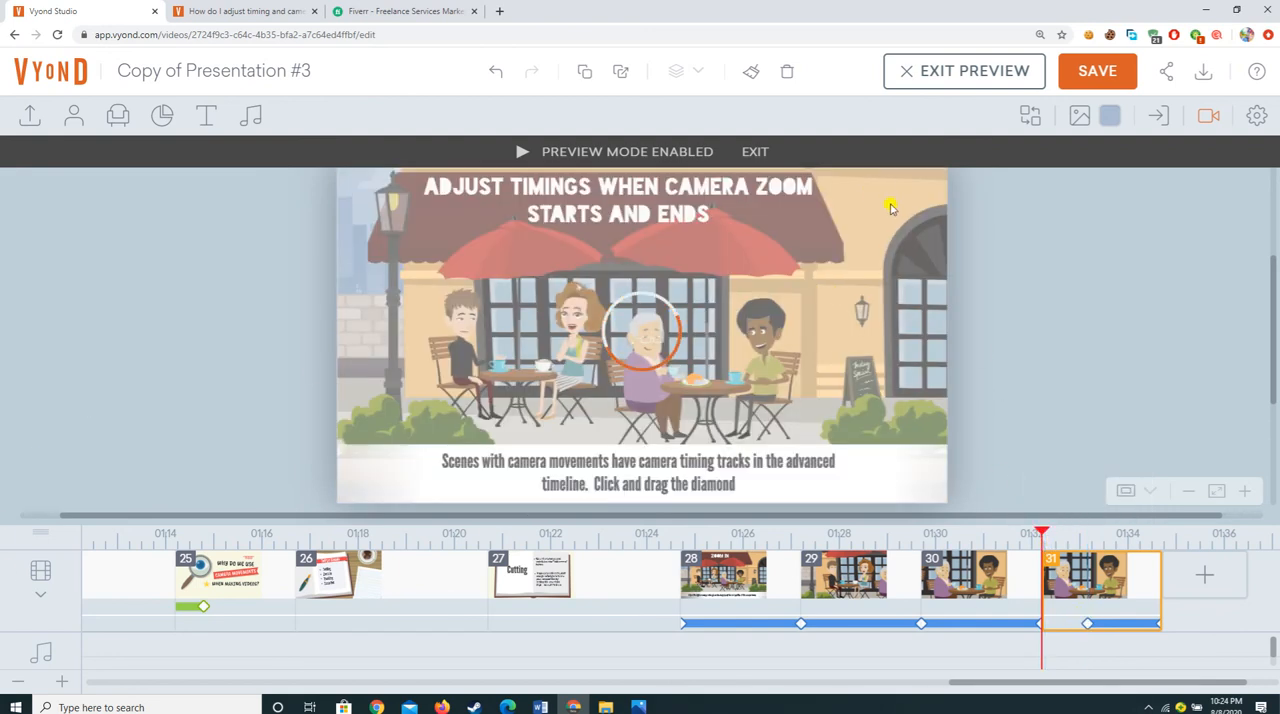
{"action": "left_click", "coordinate": [905, 73]}
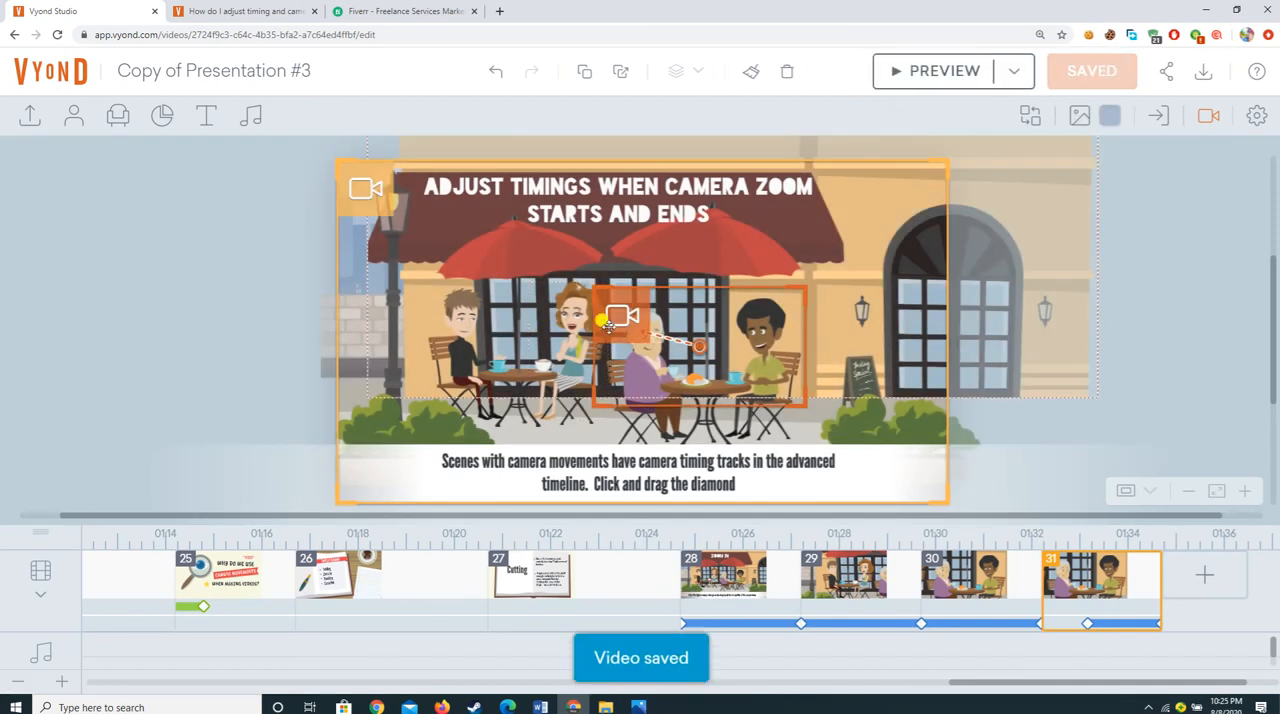